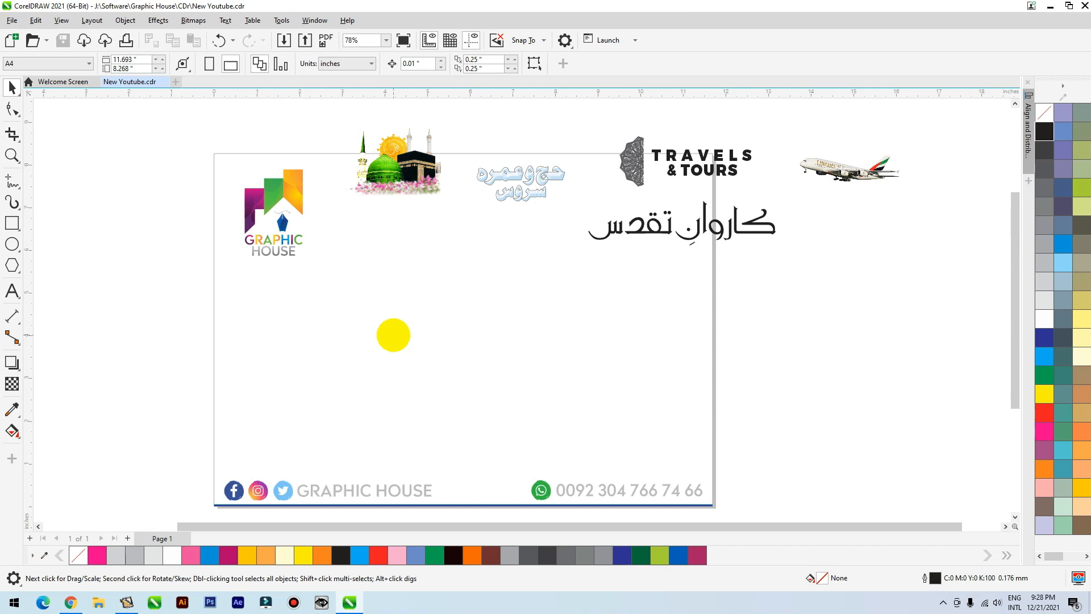
# Step: Draw a 9 × 3 inch rectangle in the empty middle of the page and fill it red
pyautogui.click(631, 155)
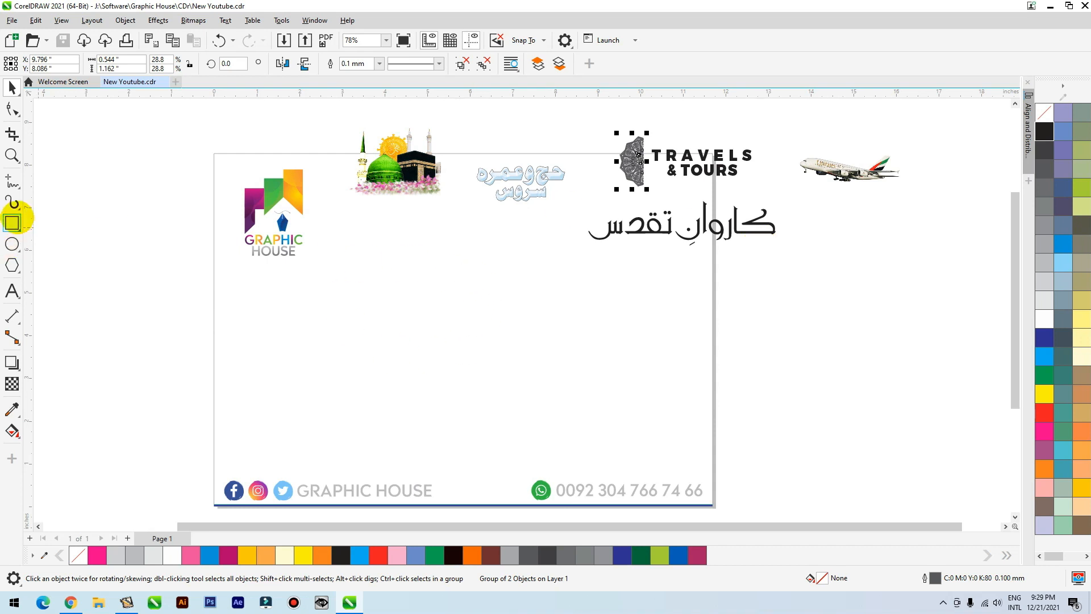
pyautogui.click(12, 223)
pyautogui.moveTo(299, 277); pyautogui.dragTo(674, 407)
pyautogui.press('space')
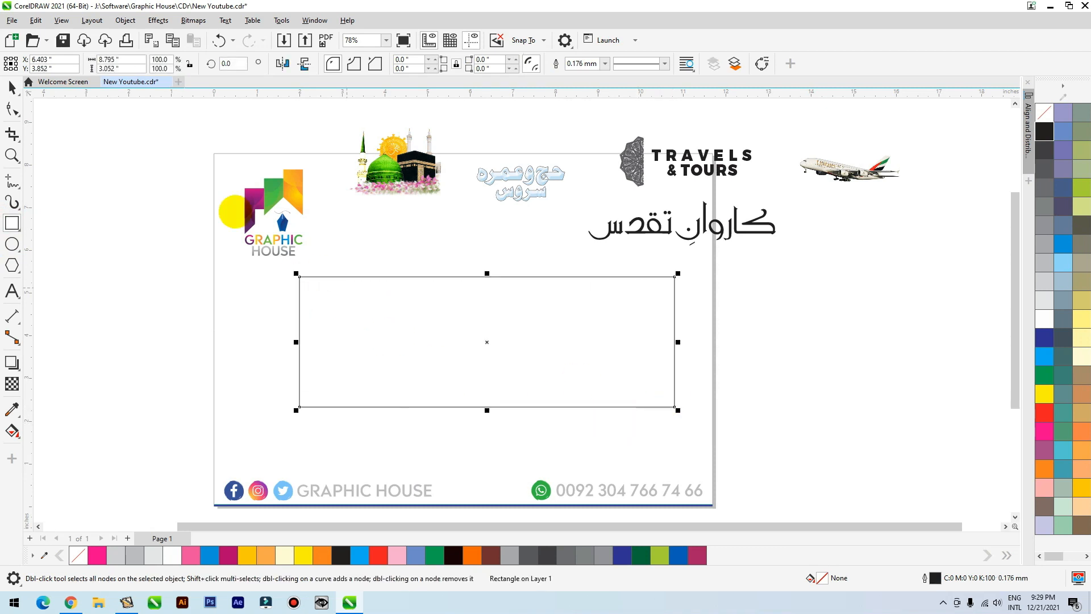
pyautogui.tripleClick(136, 60)
pyautogui.write('98.')
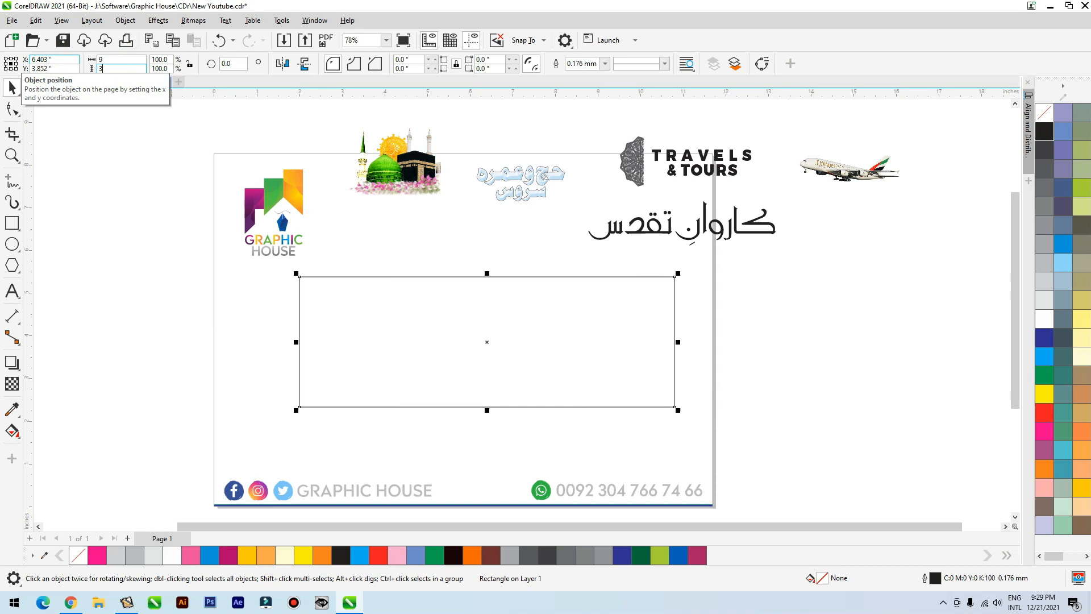
pyautogui.write('3')
pyautogui.press('Return')
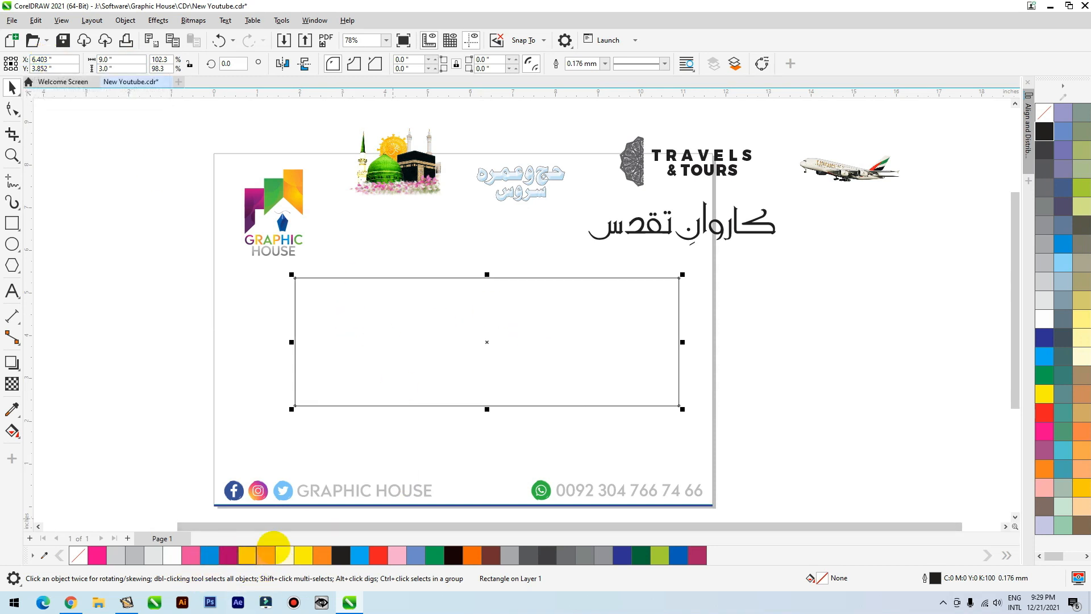
pyautogui.click(378, 554)
pyautogui.moveTo(472, 377); pyautogui.dragTo(446, 397)
# Step: Add an inside contour of about 8.68 × 2.68 inches to the red rectangle and break the contour apart
pyautogui.click(12, 362)
pyautogui.click(50, 379)
pyautogui.moveTo(461, 298); pyautogui.dragTo(461, 310)
pyautogui.moveTo(273, 310); pyautogui.dragTo(268, 304)
pyautogui.press('space')
pyautogui.hotkey('ctrl', 'k')
# Step: Give the separated inner rectangle no fill and a white outline, keeping it inside the red rectangle
pyautogui.click(407, 236)
pyautogui.moveTo(381, 315); pyautogui.dragTo(267, 385)
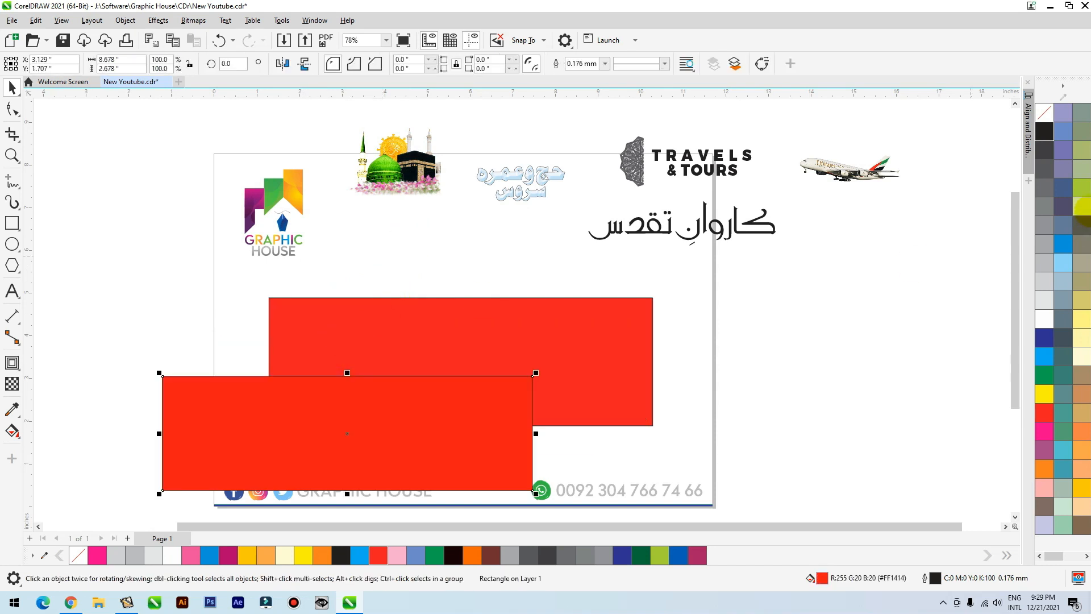
pyautogui.hotkey('ctrl', 'z')
pyautogui.click(1047, 115)
pyautogui.rightClick(1047, 318)
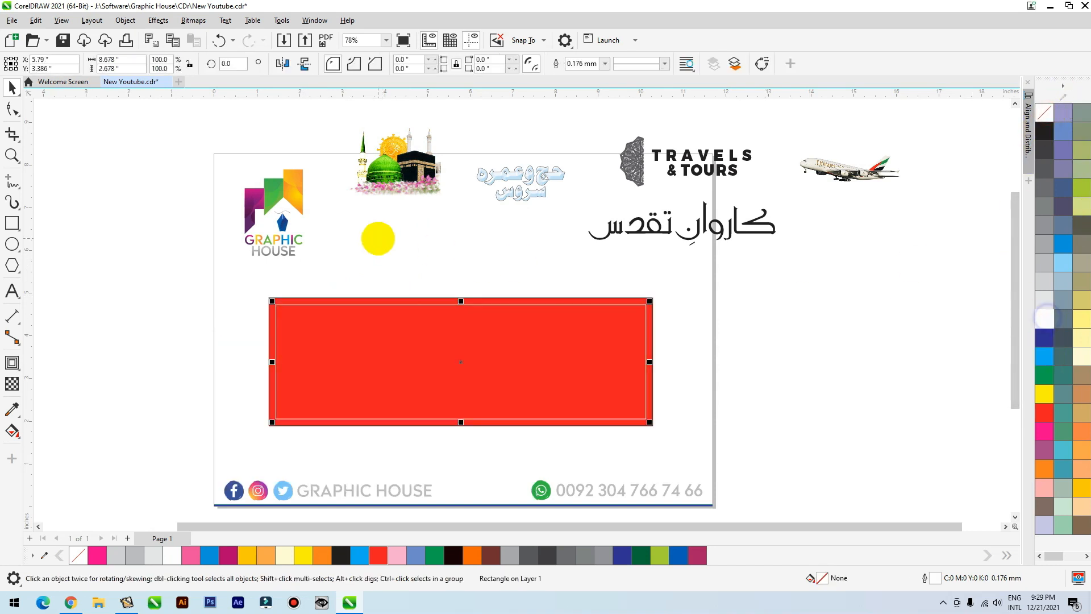
# Step: Move the large black Urdu title onto the middle of the red banner and colour it white
pyautogui.click(717, 232)
pyautogui.moveTo(714, 232); pyautogui.dragTo(499, 383)
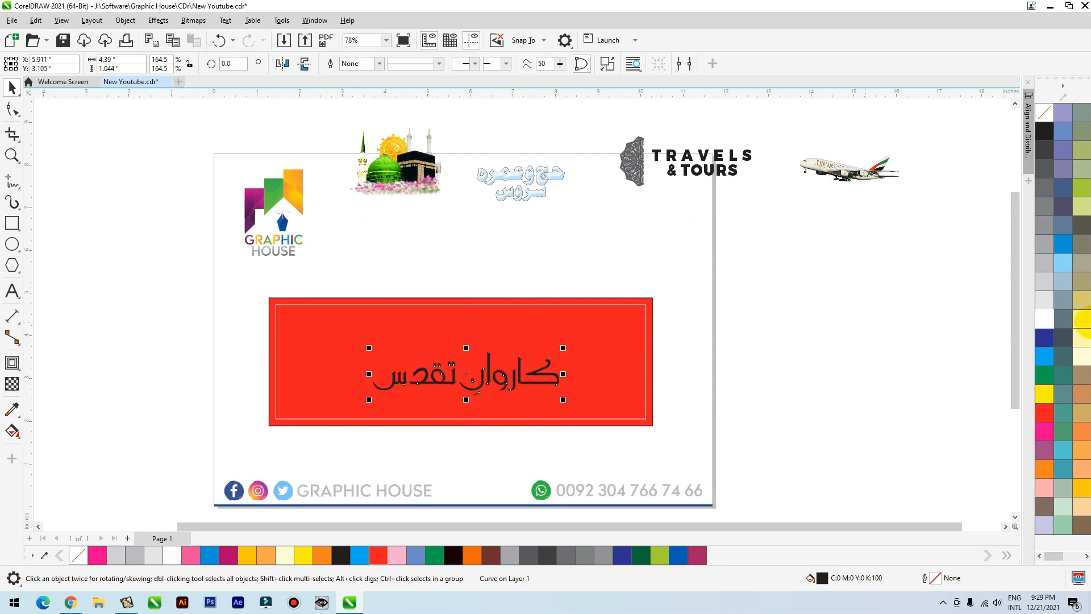
pyautogui.click(1044, 316)
# Step: Arrange the mosque artwork and Hajj and Umrah lettering on the banner's left, the airplane at its right, and the ornament and TRAVELS & TOURS along its top
pyautogui.moveTo(637, 165); pyautogui.dragTo(441, 286)
pyautogui.click(725, 171)
pyautogui.moveTo(726, 170); pyautogui.dragTo(530, 276)
pyautogui.moveTo(409, 162); pyautogui.dragTo(341, 339)
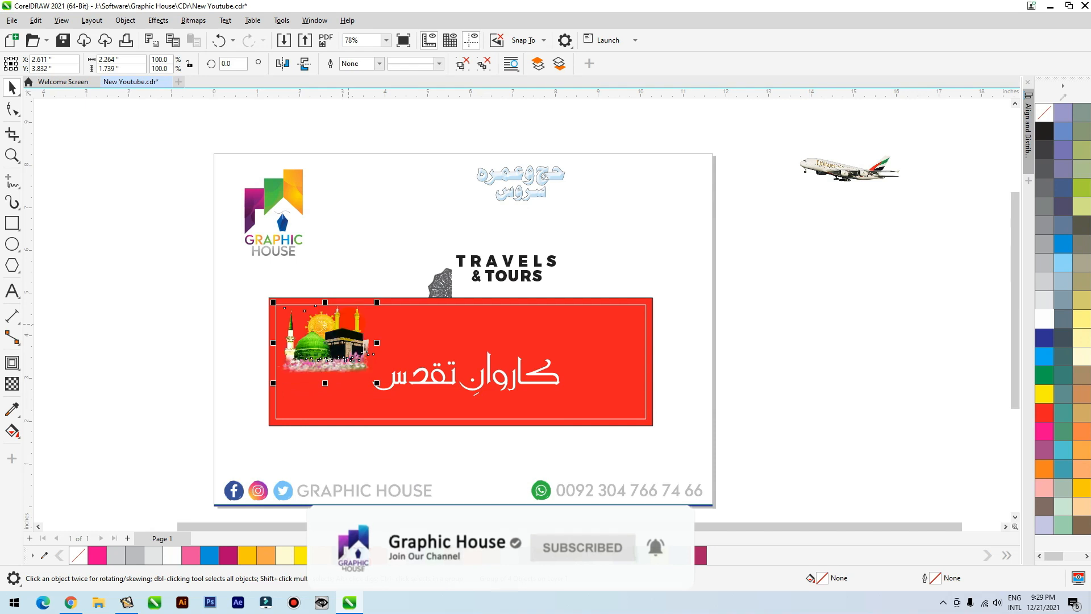
pyautogui.moveTo(541, 188); pyautogui.dragTo(344, 397)
pyautogui.moveTo(872, 173); pyautogui.dragTo(660, 353)
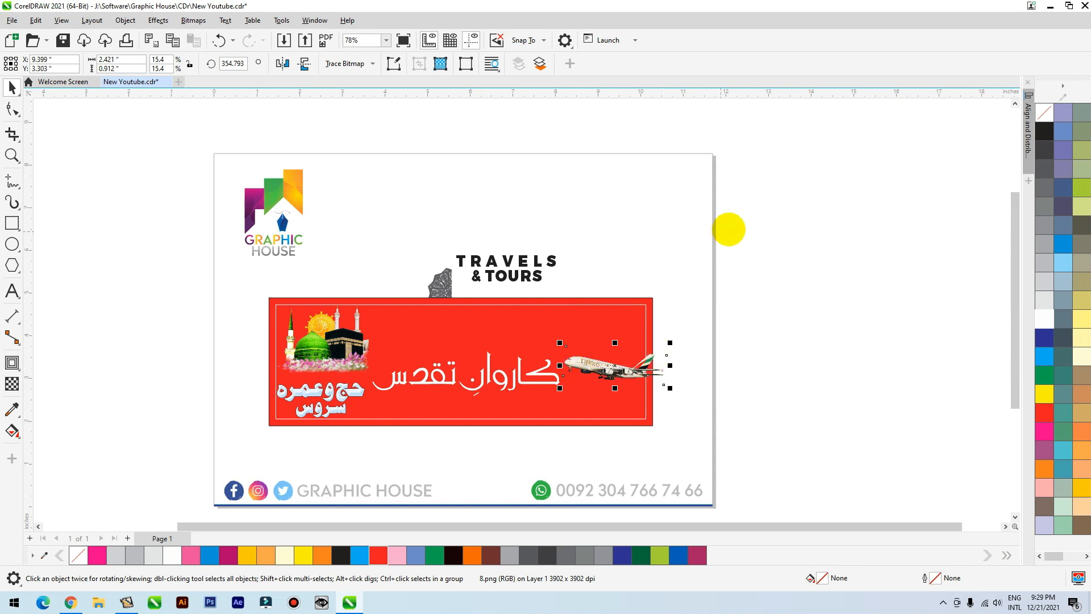
# Step: Centre the white Urdu title horizontally and vertically on the red banner
pyautogui.moveTo(730, 250); pyautogui.dragTo(264, 504)
pyautogui.hotkey('shift', 'F2')
pyautogui.click(699, 127)
pyautogui.moveTo(744, 161); pyautogui.dragTo(719, 61)
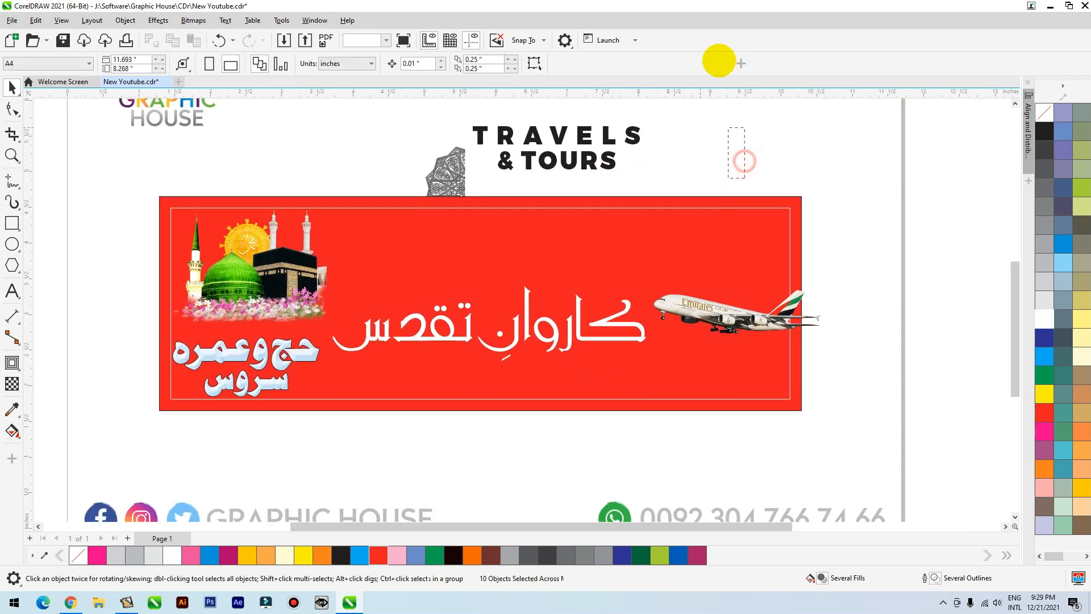
pyautogui.moveTo(711, 125); pyautogui.dragTo(465, 230)
pyautogui.click(622, 193)
pyautogui.click(528, 333)
pyautogui.moveTo(529, 332); pyautogui.dragTo(529, 321)
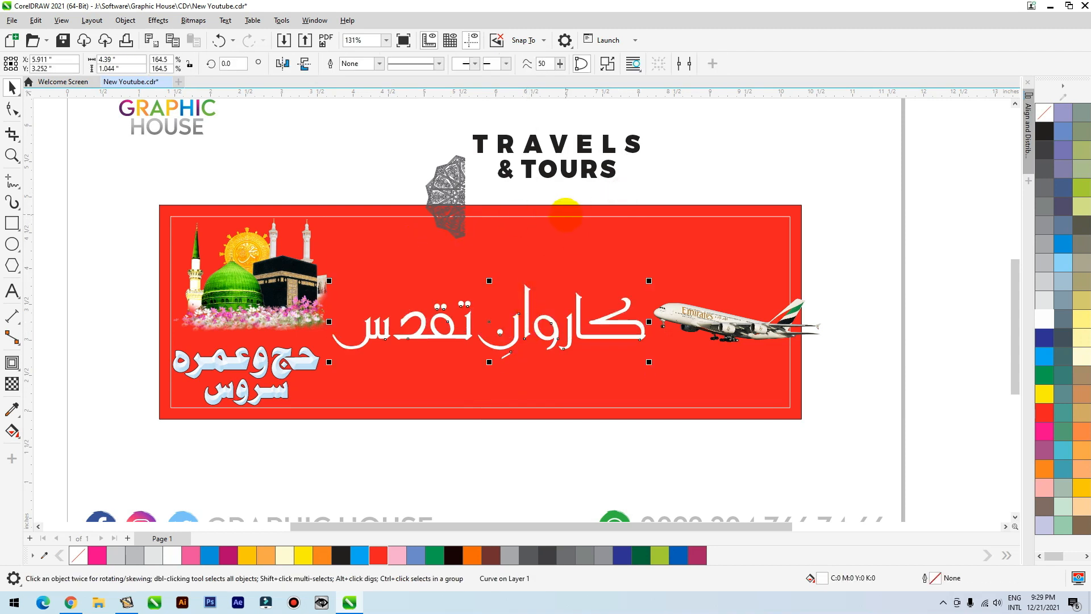
pyautogui.keyDown('shift'); pyautogui.click(566, 215); pyautogui.keyUp('shift')
pyautogui.press('c')
pyautogui.press('e')
pyautogui.click(692, 185)
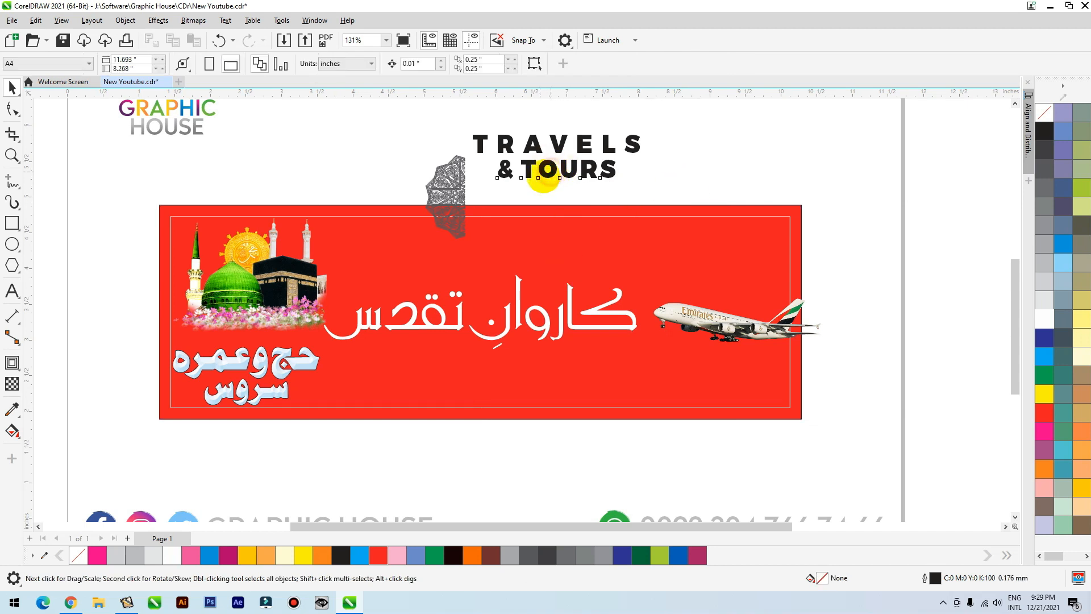
# Step: Move both TRAVELS & TOURS lines below the Urdu title, the airplane to the banner's upper right corner, and the title slightly right
pyautogui.keyDown('shift'); pyautogui.click(559, 145); pyautogui.keyUp('shift')
pyautogui.moveTo(459, 375); pyautogui.dragTo(476, 355)
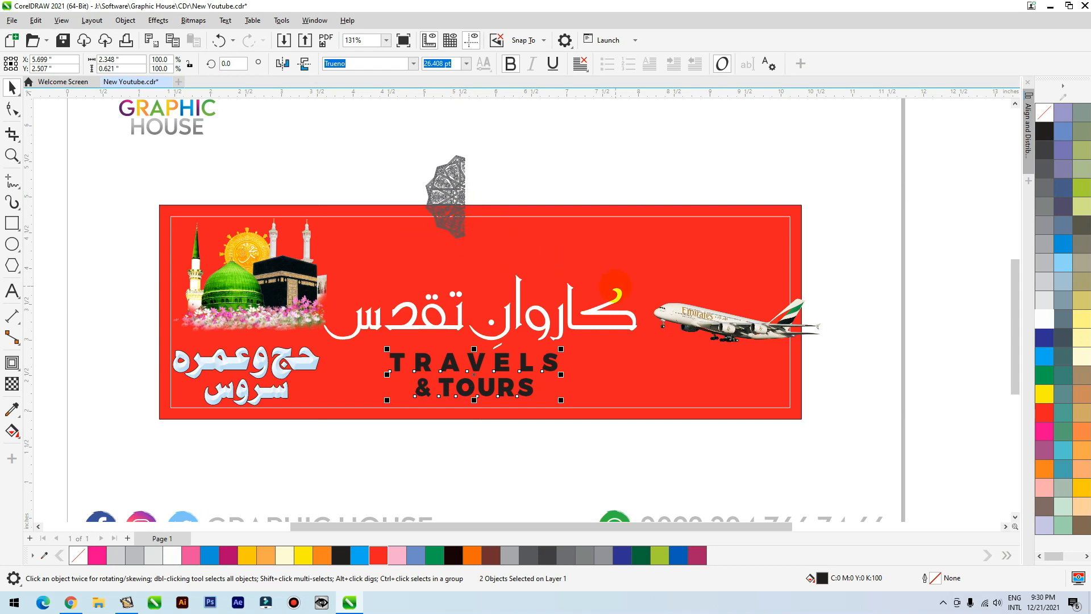
pyautogui.click(736, 325)
pyautogui.moveTo(736, 325); pyautogui.dragTo(715, 228)
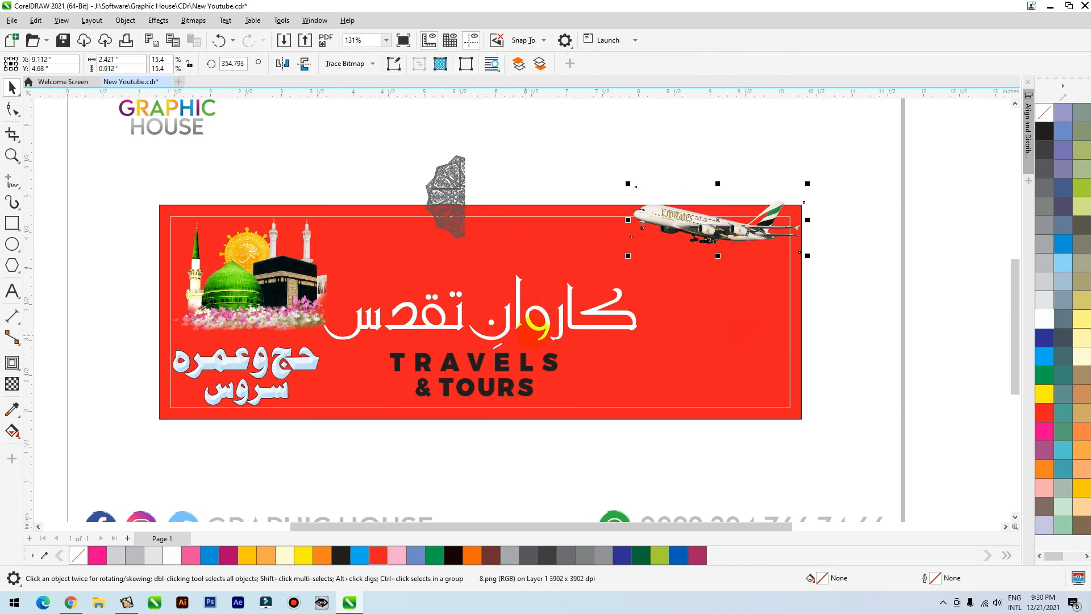
pyautogui.click(574, 322)
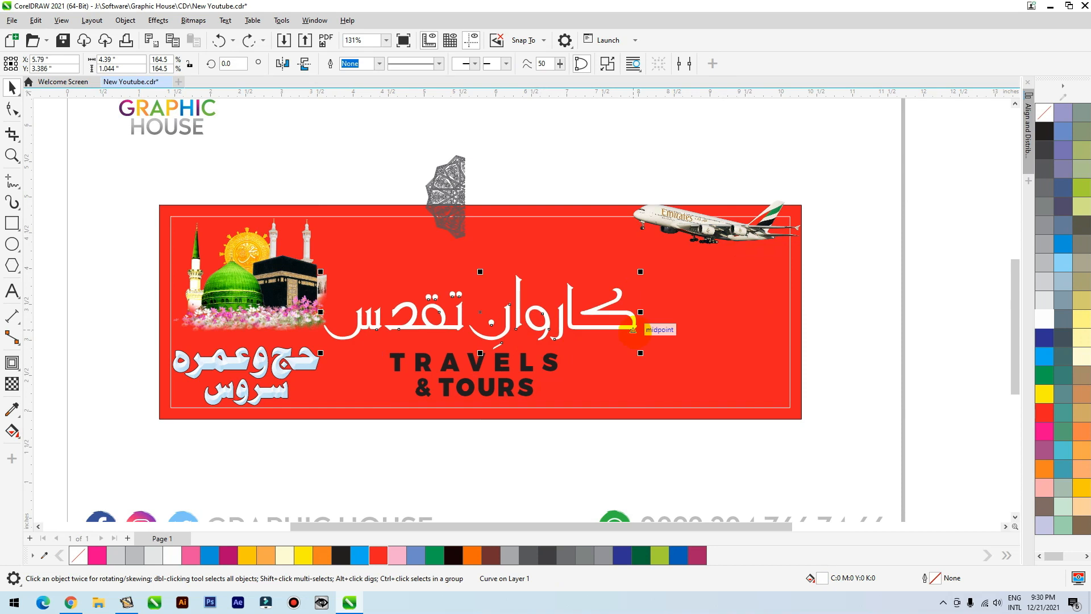
pyautogui.moveTo(632, 324); pyautogui.dragTo(646, 325)
# Step: Place "& TOURS" on the same line as "TRAVELS" and set both texts in bold Gotham
pyautogui.moveTo(465, 398); pyautogui.dragTo(616, 375)
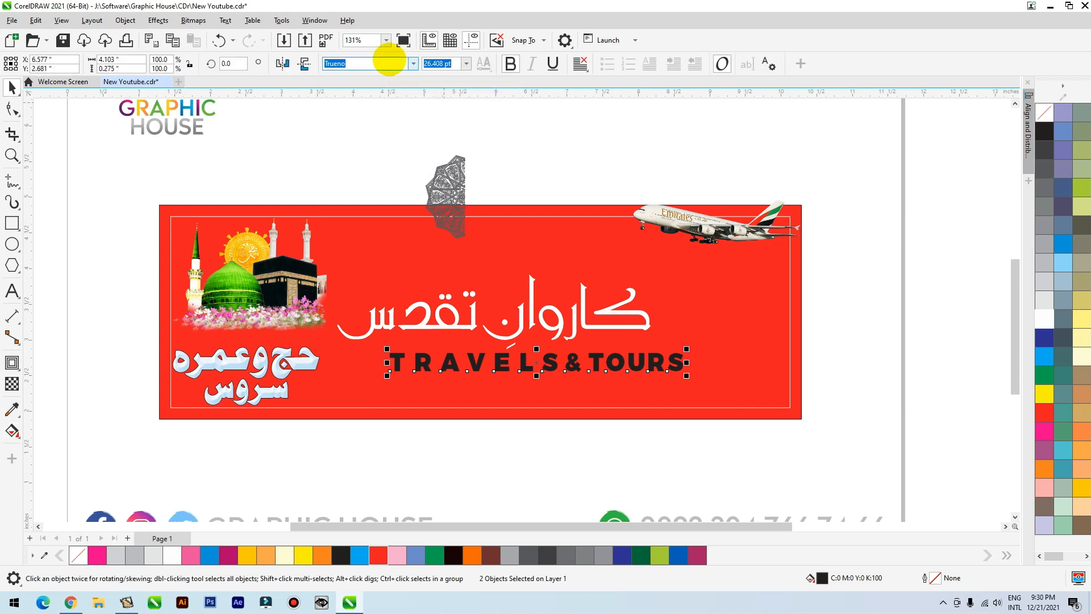
pyautogui.write('g')
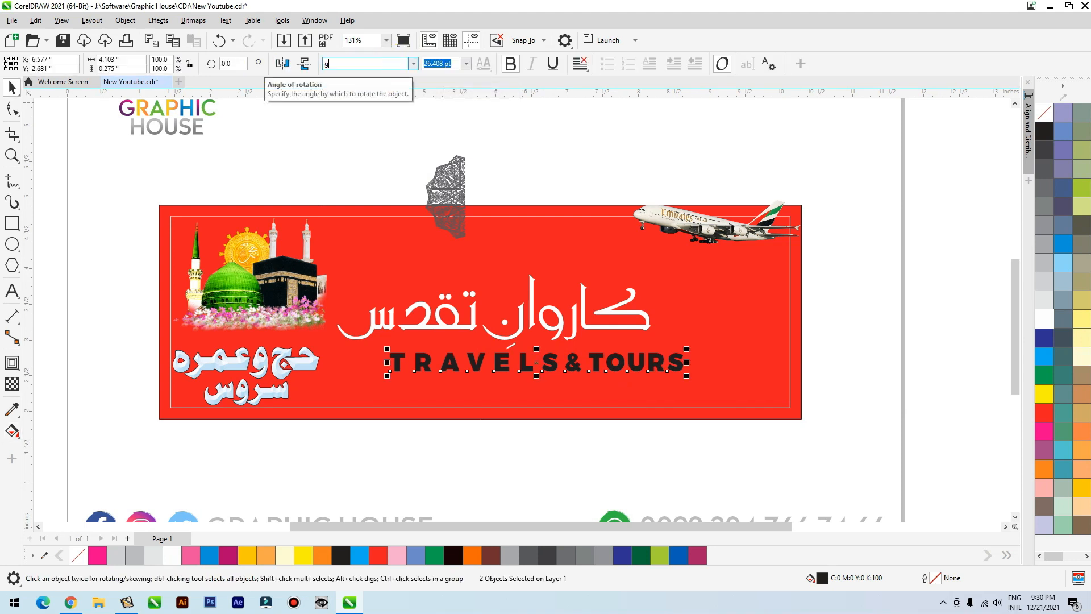
pyautogui.press('Return')
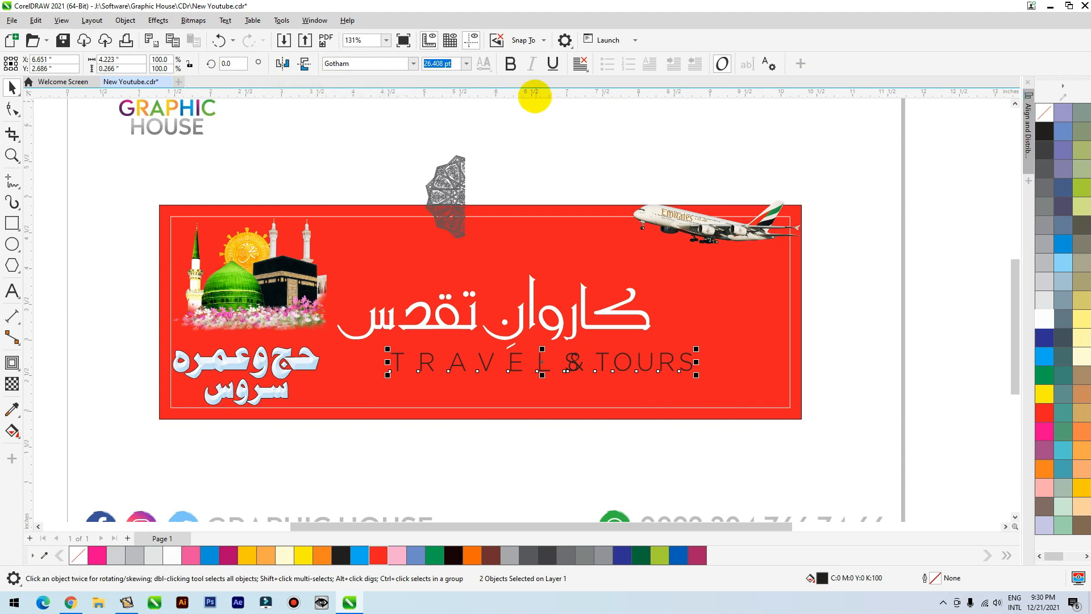
pyautogui.click(510, 63)
pyautogui.click(884, 312)
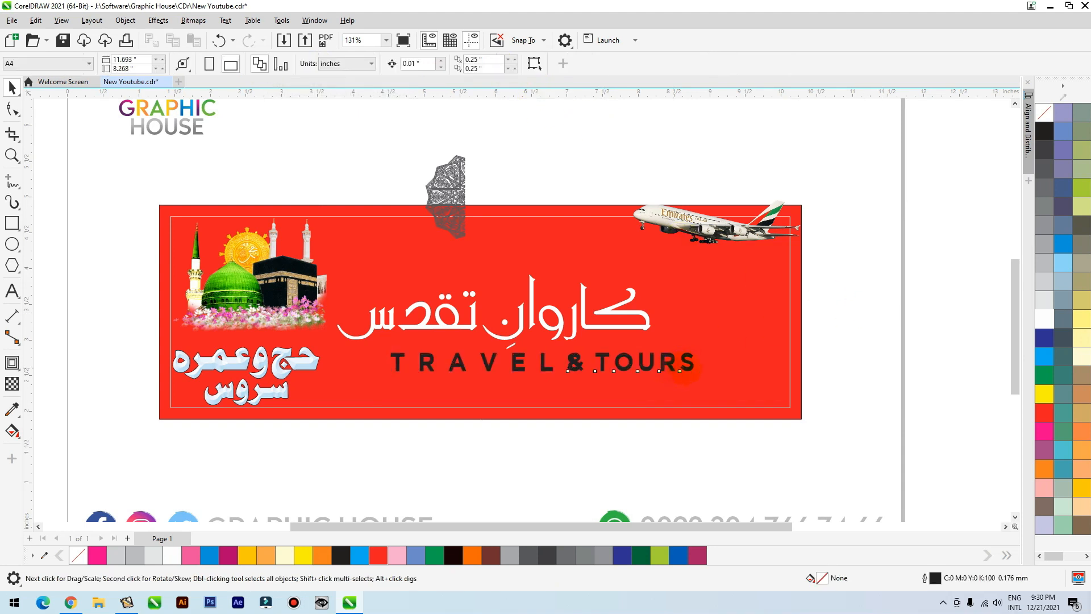
pyautogui.moveTo(685, 369); pyautogui.dragTo(704, 374)
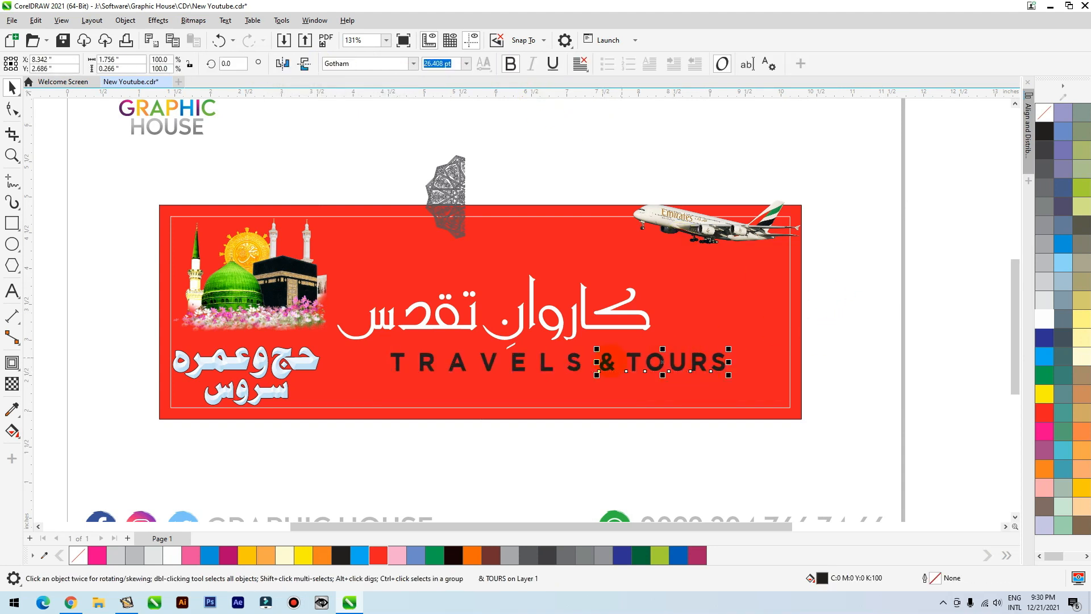
# Step: Merge "& TOURS" into the TRAVELS text object as one line and tighten its letter spacing
pyautogui.doubleClick(606, 367)
pyautogui.hotkey('ctrl', 'c')
pyautogui.press('Delete')
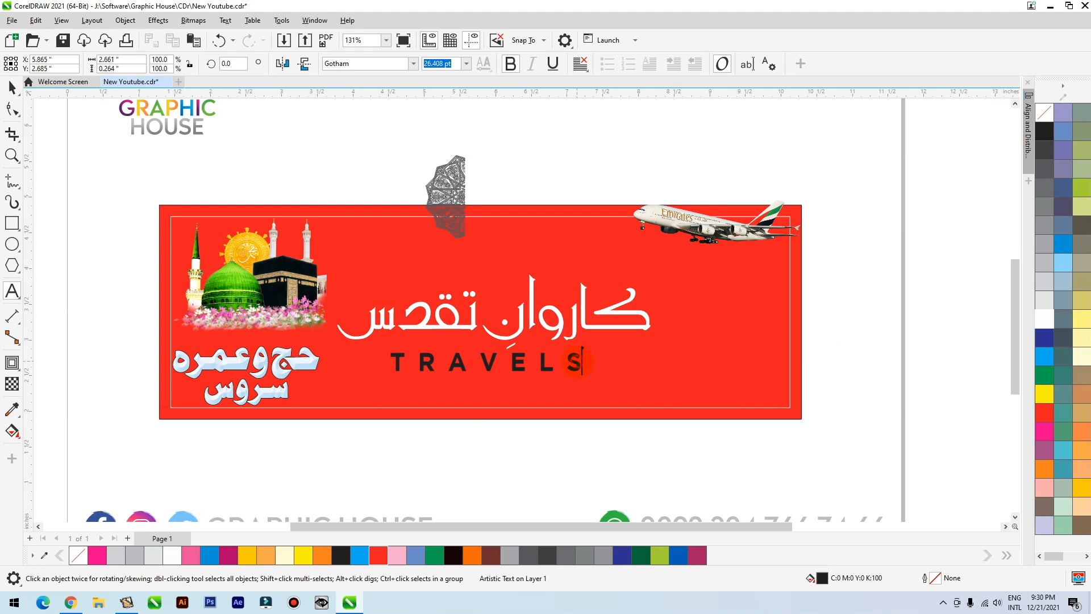
pyautogui.hotkey('ctrl', 'v')
pyautogui.click(12, 108)
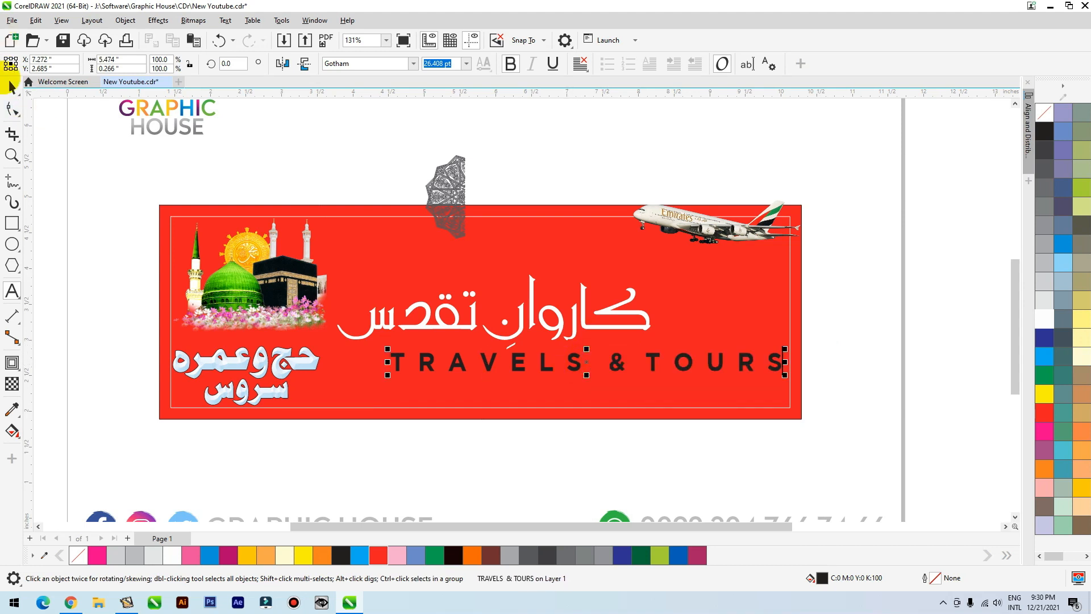
pyautogui.click(784, 376)
pyautogui.moveTo(784, 377); pyautogui.dragTo(629, 381)
pyautogui.press('space')
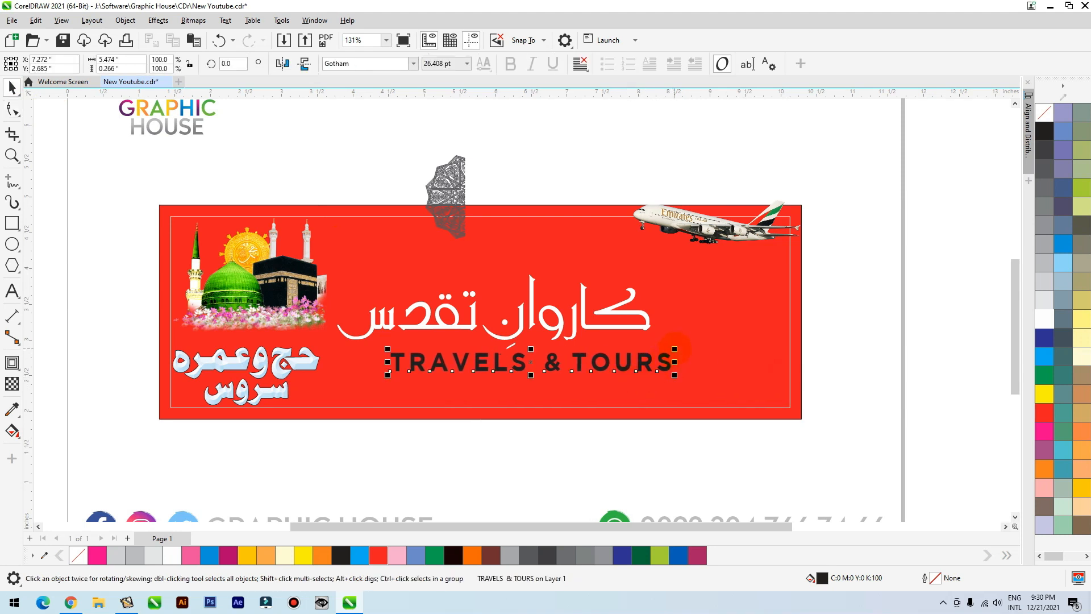
# Step: Shrink the TRAVELS & TOURS line to about 19 pt, colour it white, and centre it under the Urdu title
pyautogui.moveTo(674, 349); pyautogui.dragTo(597, 355)
pyautogui.click(1045, 317)
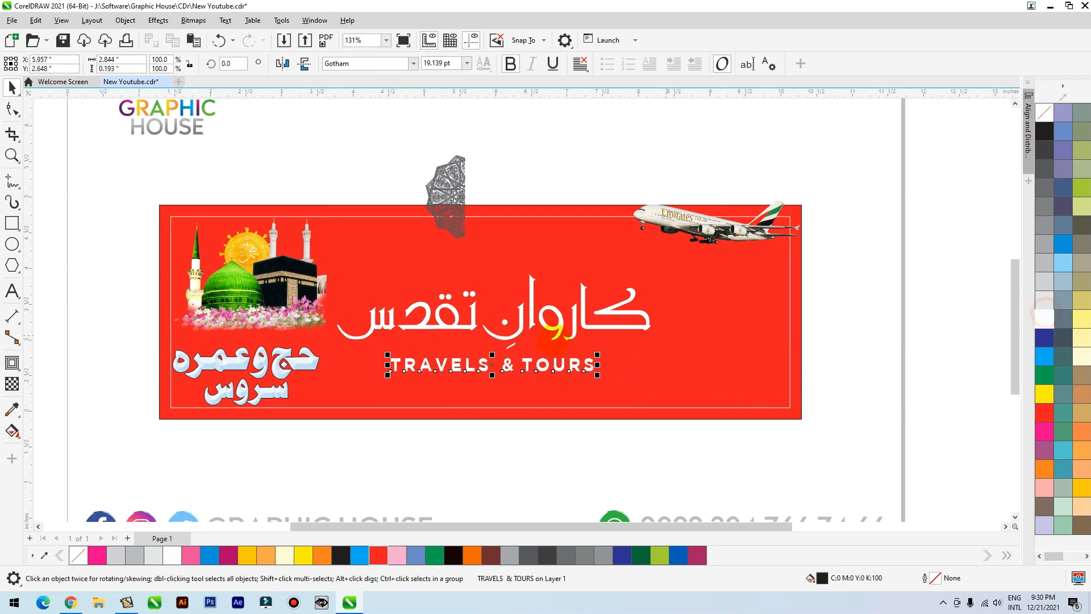
pyautogui.moveTo(511, 363); pyautogui.dragTo(509, 355)
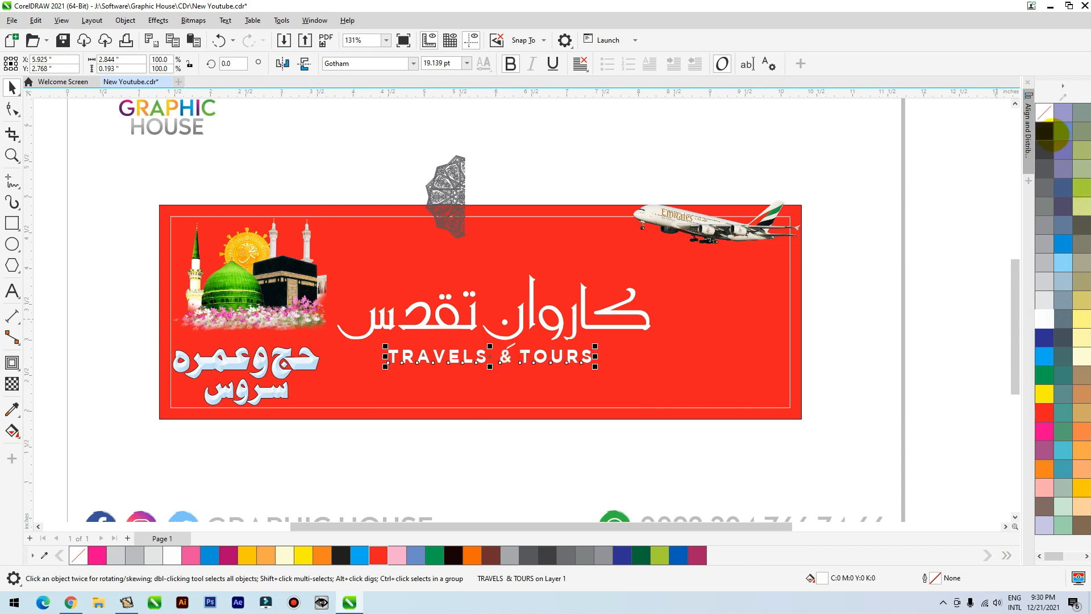
pyautogui.keyDown('shift'); pyautogui.click(575, 326); pyautogui.keyUp('shift')
pyautogui.press('c')
# Step: Group the Urdu title with its English line, enlarge it to about 5.17 inches wide on the banner's right side, and move the airplane above the banner
pyautogui.moveTo(576, 327); pyautogui.dragTo(676, 323)
pyautogui.hotkey('ctrl', 'g')
pyautogui.moveTo(694, 212); pyautogui.dragTo(639, 133)
pyautogui.moveTo(616, 324); pyautogui.dragTo(643, 301)
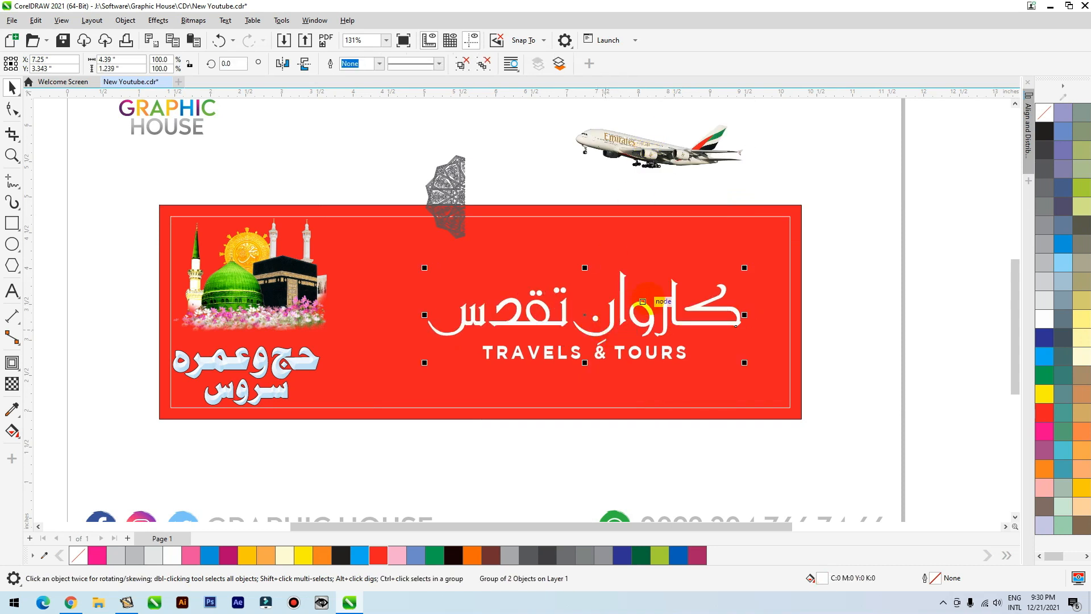
pyautogui.moveTo(744, 267); pyautogui.dragTo(712, 323)
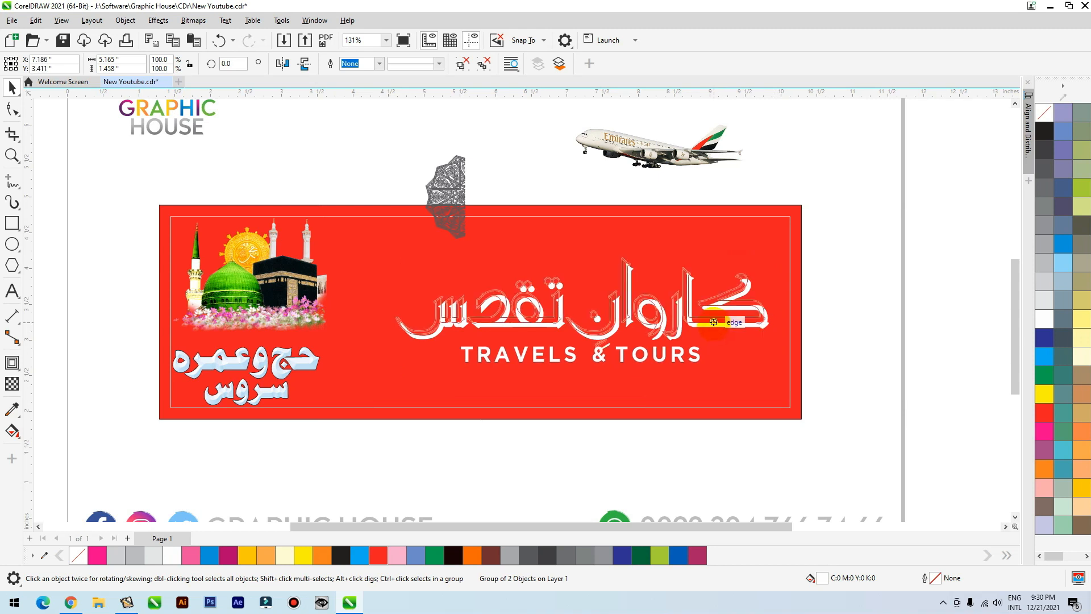
pyautogui.keyDown('shift'); pyautogui.click(723, 210); pyautogui.keyUp('shift')
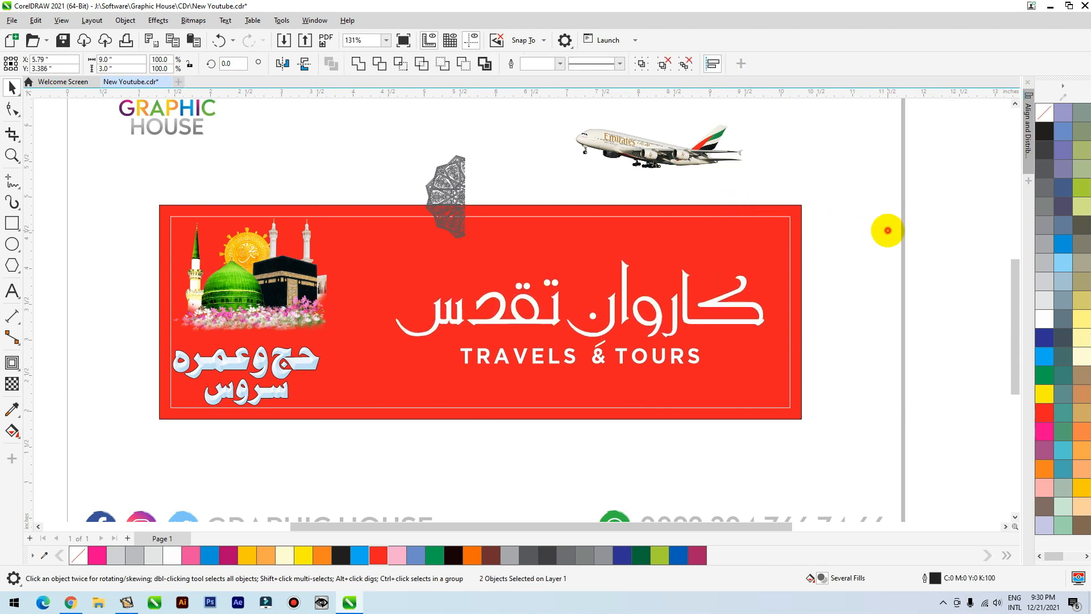
# Step: Move the ornament off the banner and place the airplane beside the mosque artwork, mirrored horizontally and slightly smaller
pyautogui.click(307, 351)
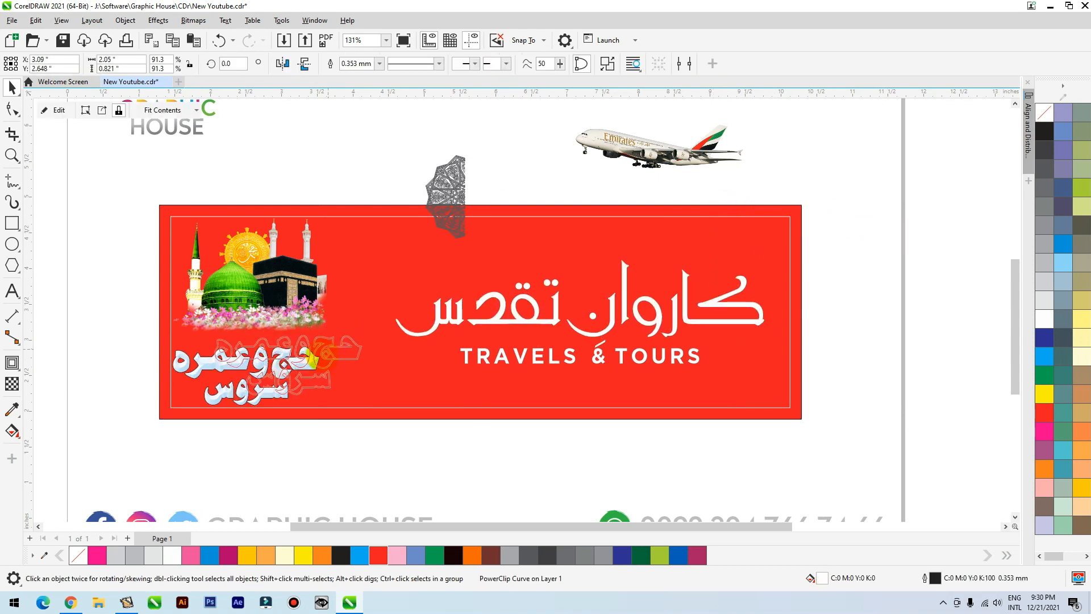
pyautogui.moveTo(459, 195); pyautogui.dragTo(388, 230)
pyautogui.moveTo(684, 148); pyautogui.dragTo(563, 174)
pyautogui.moveTo(388, 213); pyautogui.dragTo(439, 116)
pyautogui.moveTo(525, 170); pyautogui.dragTo(406, 242)
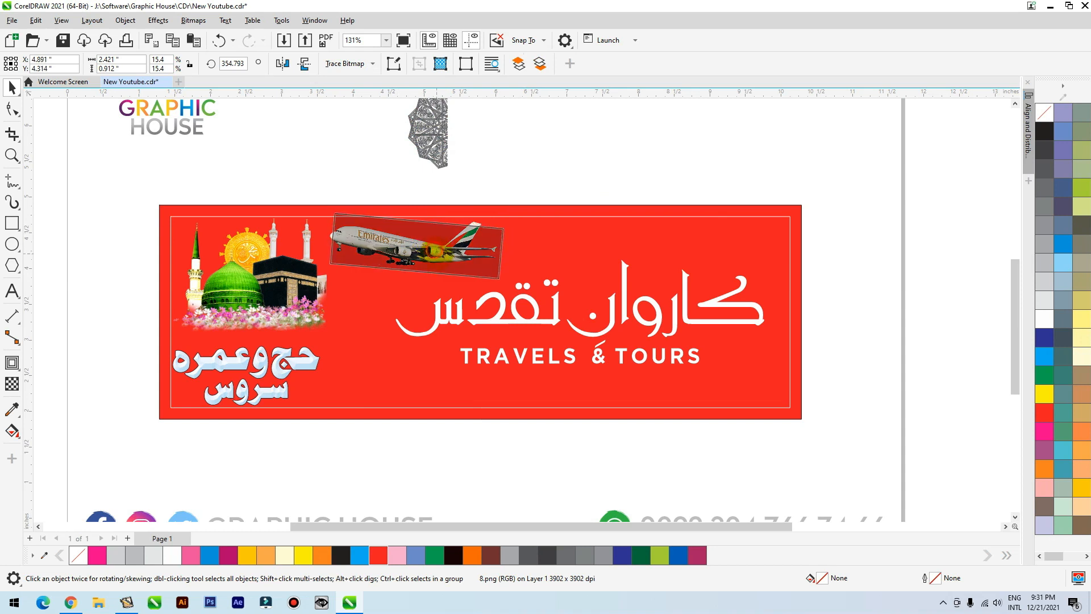
pyautogui.click(282, 63)
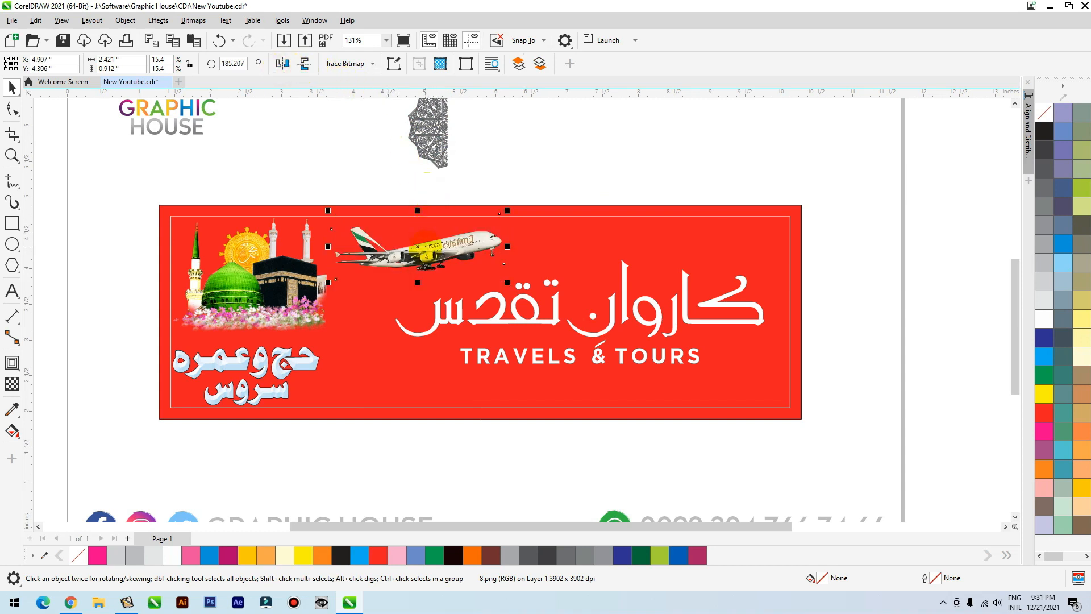
pyautogui.moveTo(424, 257); pyautogui.dragTo(421, 254)
pyautogui.moveTo(504, 215); pyautogui.dragTo(494, 220)
# Step: Enlarge the mosque artwork to about 104% and scale the Hajj and Umrah lettering to about 1.78 inches wide beneath it
pyautogui.moveTo(282, 362)
pyautogui.mouseDown()
pyautogui.moveTo(295, 355)
pyautogui.moveTo(286, 354)
pyautogui.mouseUp()
pyautogui.moveTo(273, 296); pyautogui.dragTo(271, 295)
pyautogui.keyDown('shift'); pyautogui.click(338, 217); pyautogui.keyUp('shift')
pyautogui.click(339, 164)
pyautogui.click(307, 256)
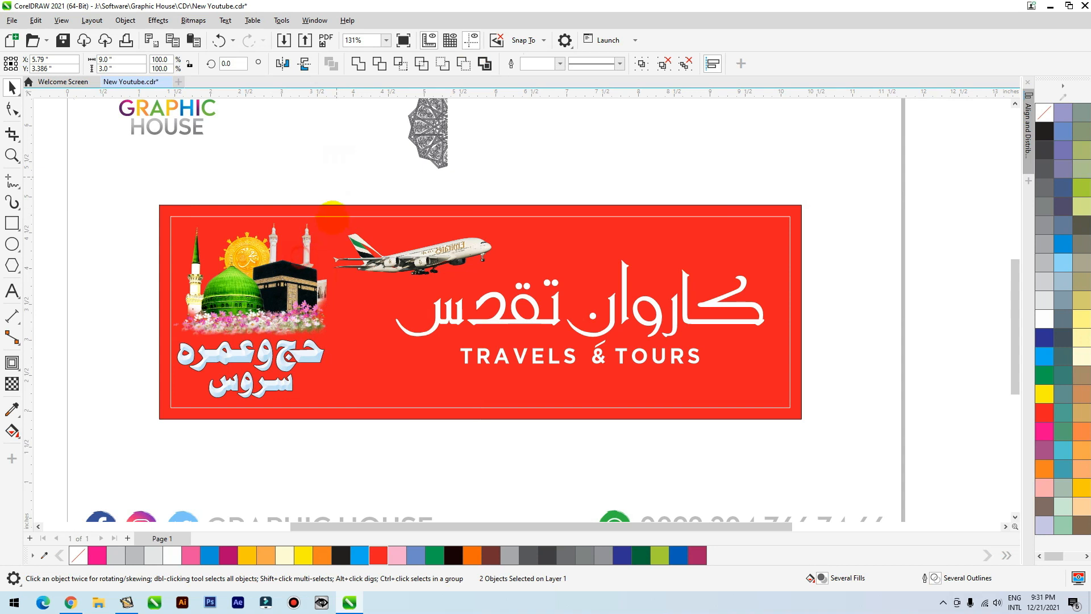
pyautogui.moveTo(338, 220); pyautogui.dragTo(337, 216)
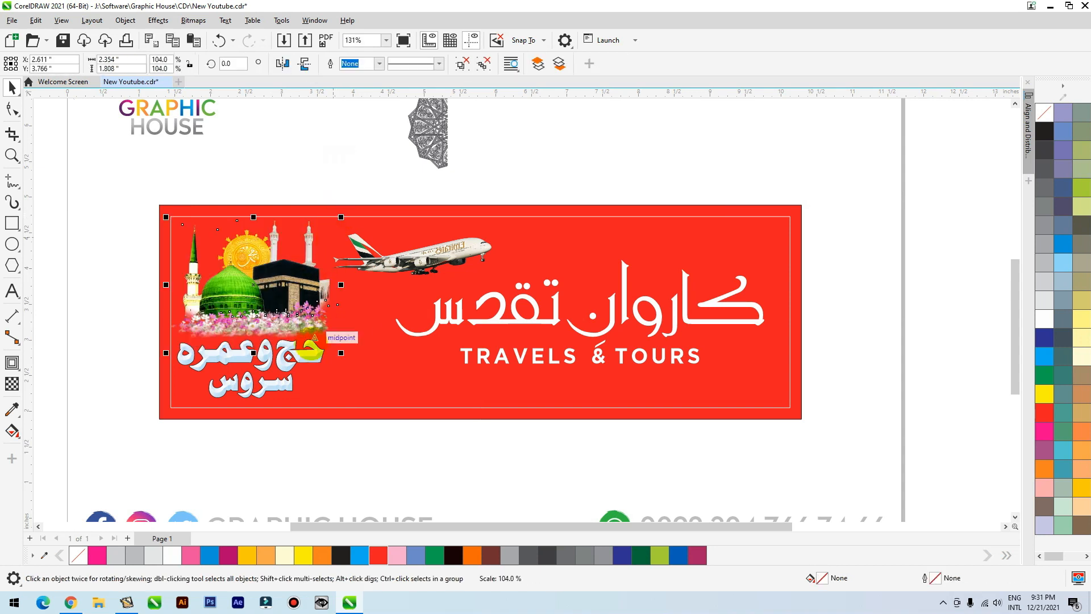
pyautogui.click(319, 352)
pyautogui.moveTo(329, 335); pyautogui.dragTo(315, 341)
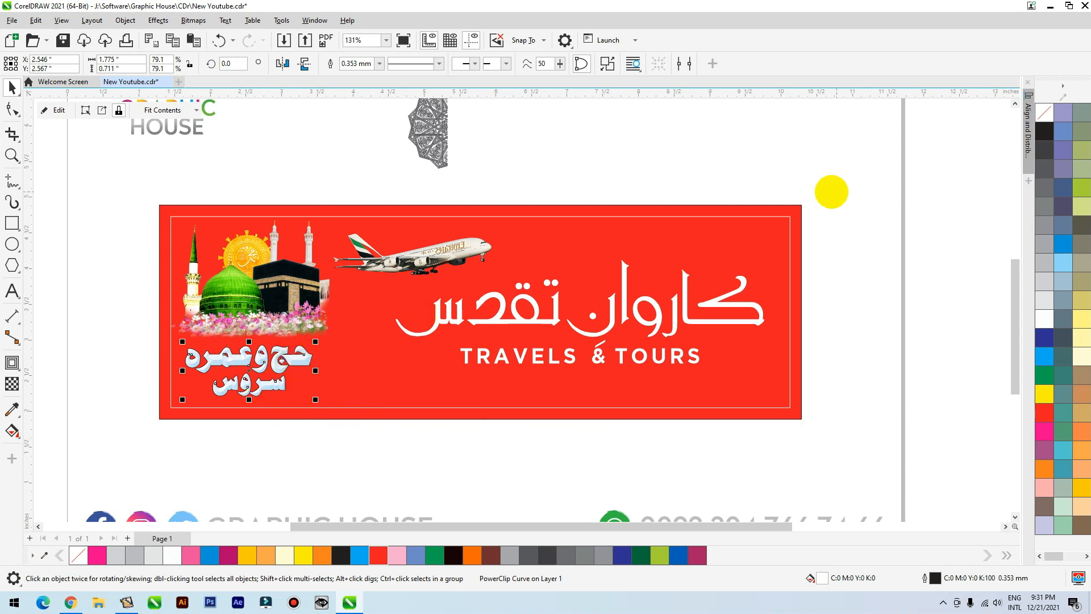
# Step: Remove the outline of the red banner rectangle
pyautogui.click(800, 207)
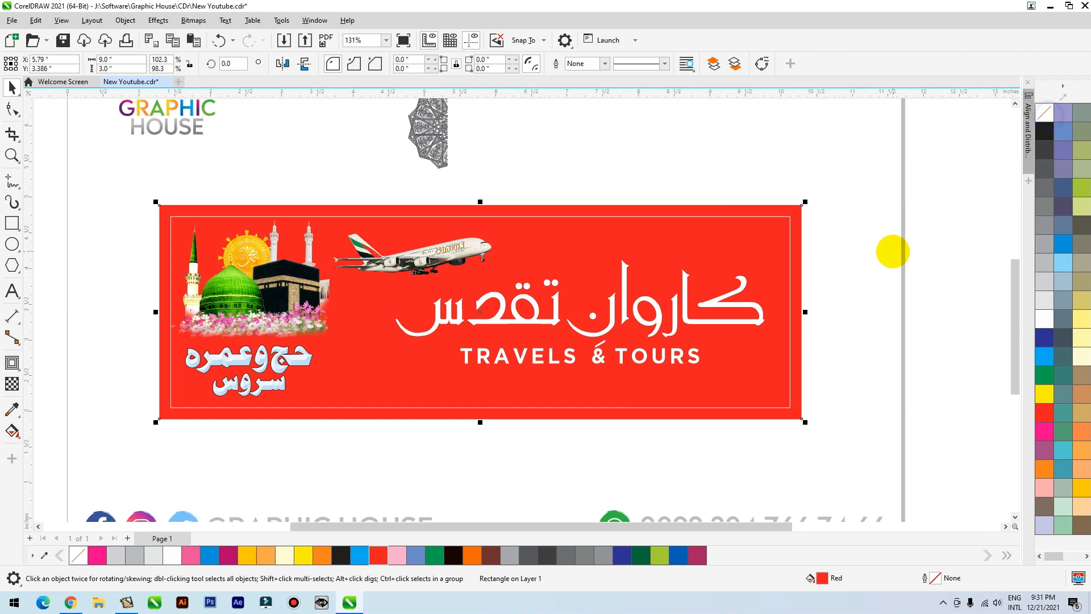
# Step: Move the ornament into the blank area beyond the banner's right edge
pyautogui.scroll(-1, 577, 344)
pyautogui.click(749, 167)
pyautogui.moveTo(481, 179); pyautogui.dragTo(799, 258)
# Step: Draw a rectangle about 6.11 × 1.39 inches across the title area up to the banner's right edge and fill it with Gold
pyautogui.click(856, 202)
pyautogui.press('F2')
pyautogui.moveTo(857, 195); pyautogui.dragTo(245, 420)
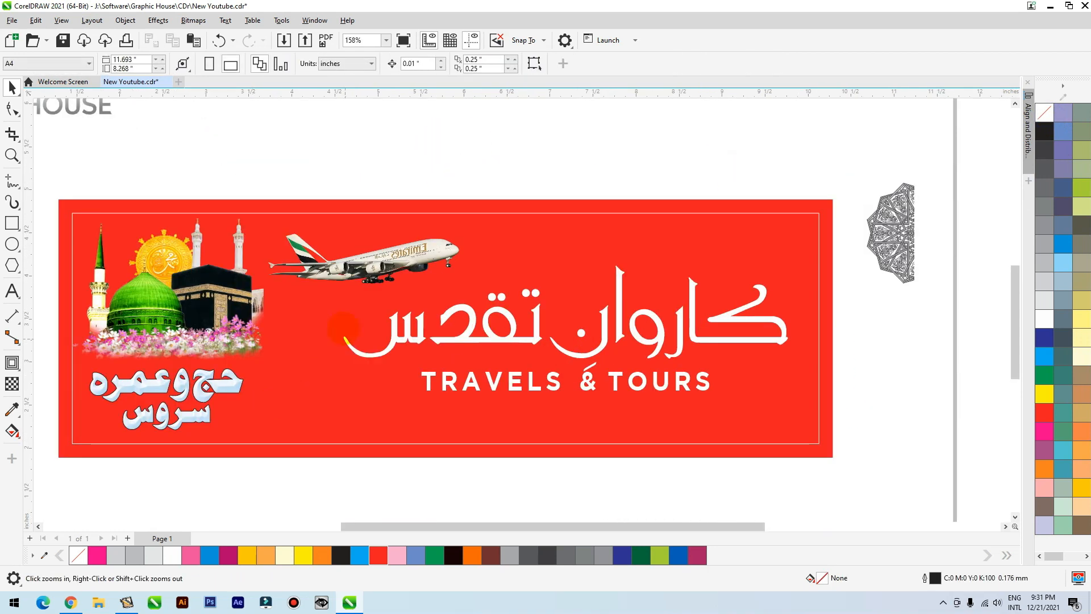
pyautogui.click(12, 222)
pyautogui.moveTo(833, 279); pyautogui.dragTo(304, 401)
pyautogui.press('space')
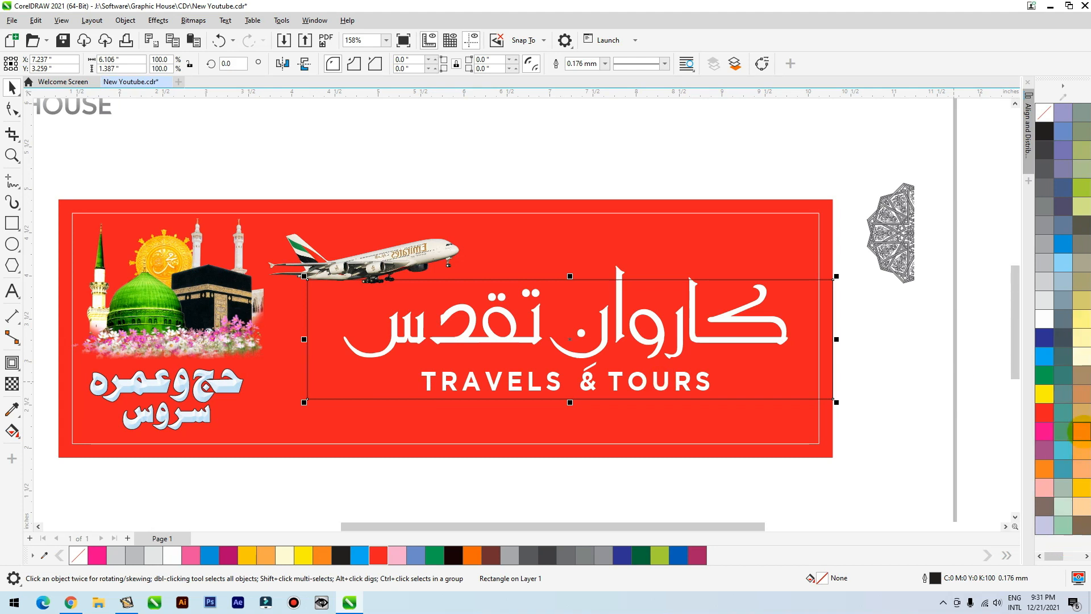
pyautogui.click(1081, 411)
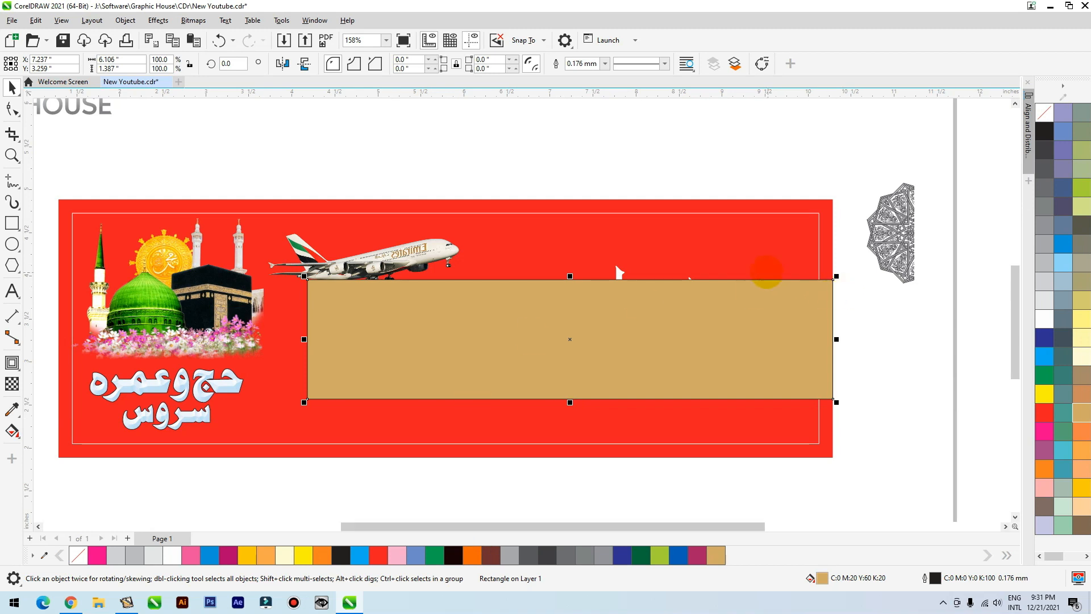
# Step: Darken the banner's red fill by setting K to 40 and bring the title group in front of the gold rectangle
pyautogui.click(828, 200)
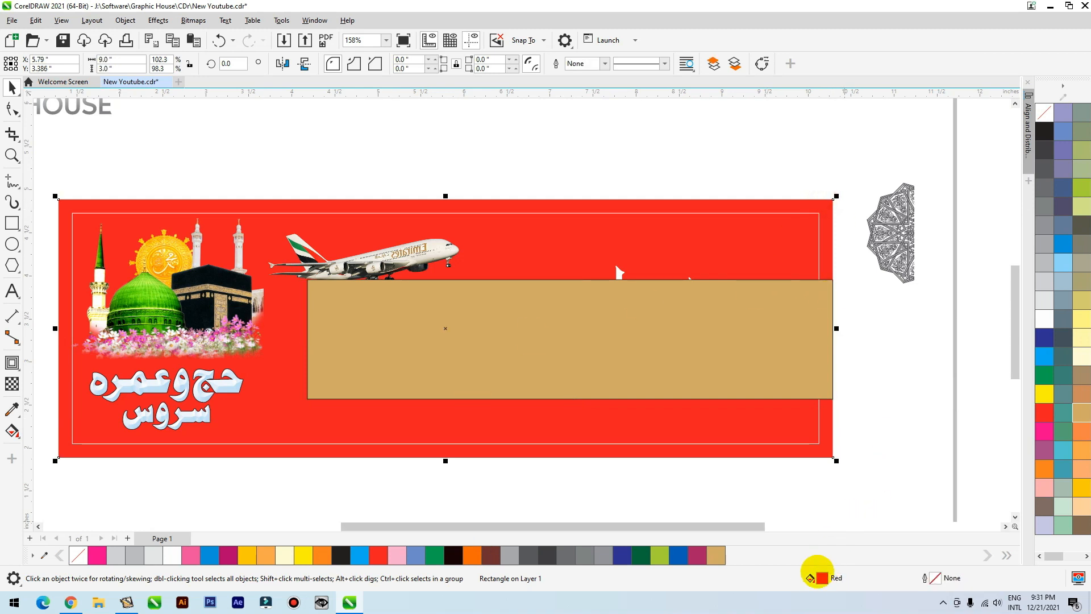
pyautogui.doubleClick(821, 578)
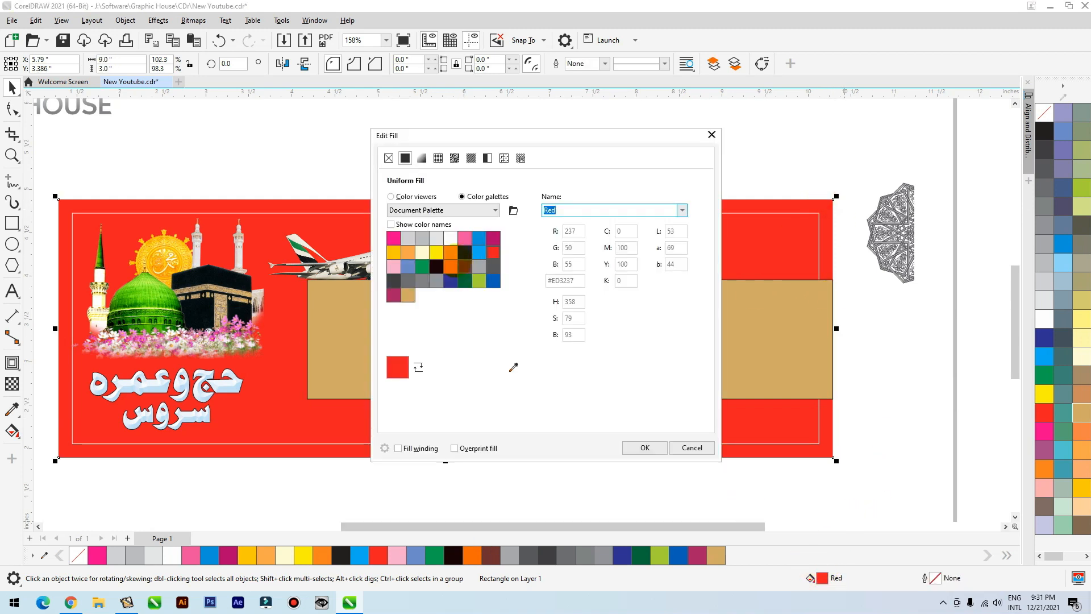
pyautogui.click(413, 196)
pyautogui.click(619, 313)
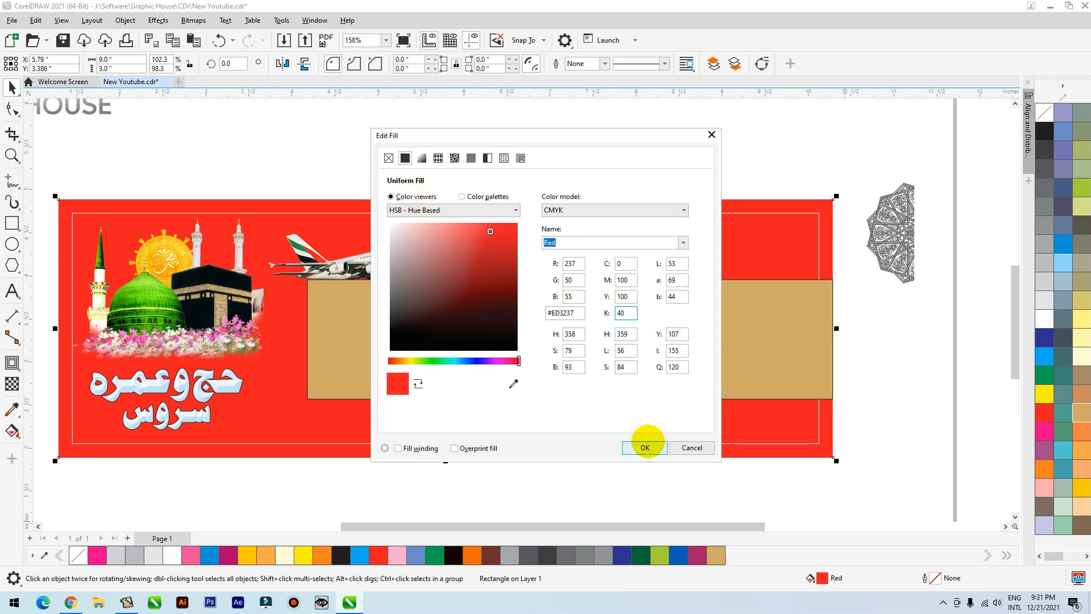
pyautogui.click(645, 447)
pyautogui.moveTo(908, 434); pyautogui.dragTo(323, 216)
pyautogui.hotkey('shift', 'pageup')
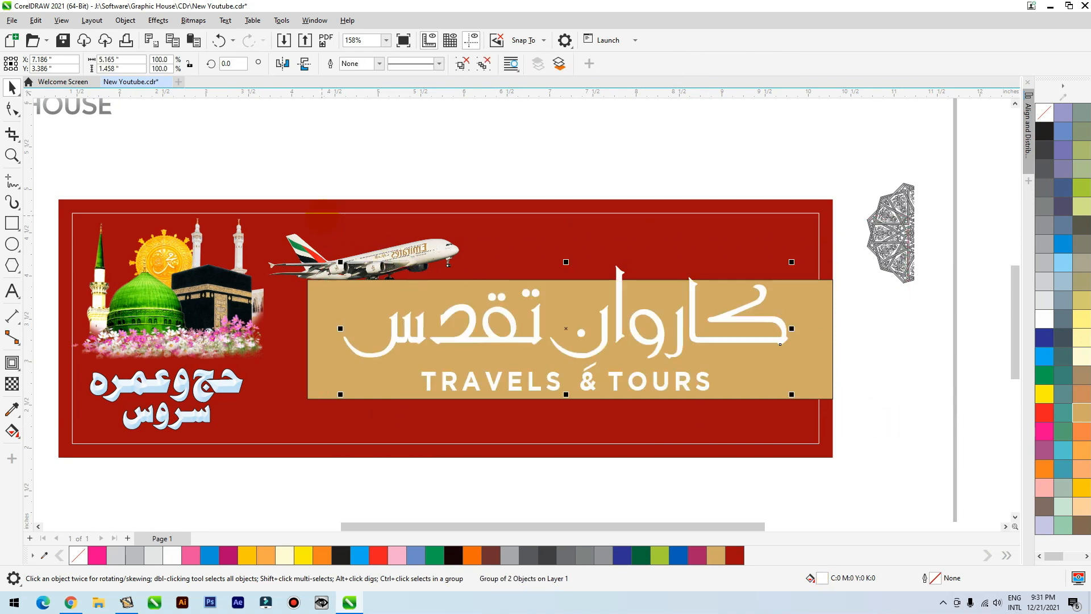
# Step: Lighten the gold rectangle's fill to C5 M22 Y61 K0 and remove its outline
pyautogui.click(827, 372)
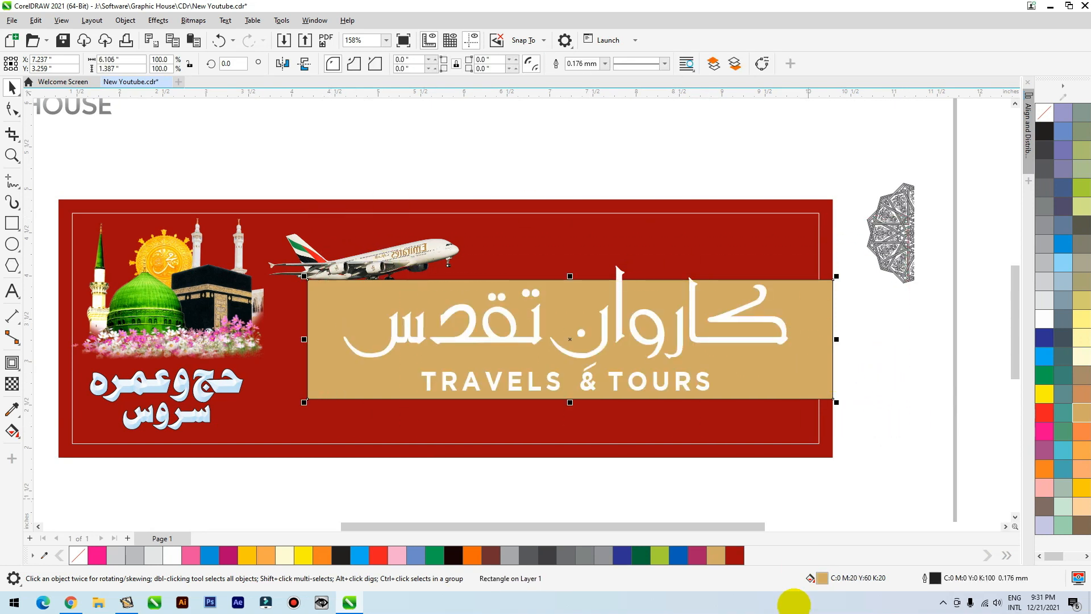
pyautogui.doubleClick(822, 578)
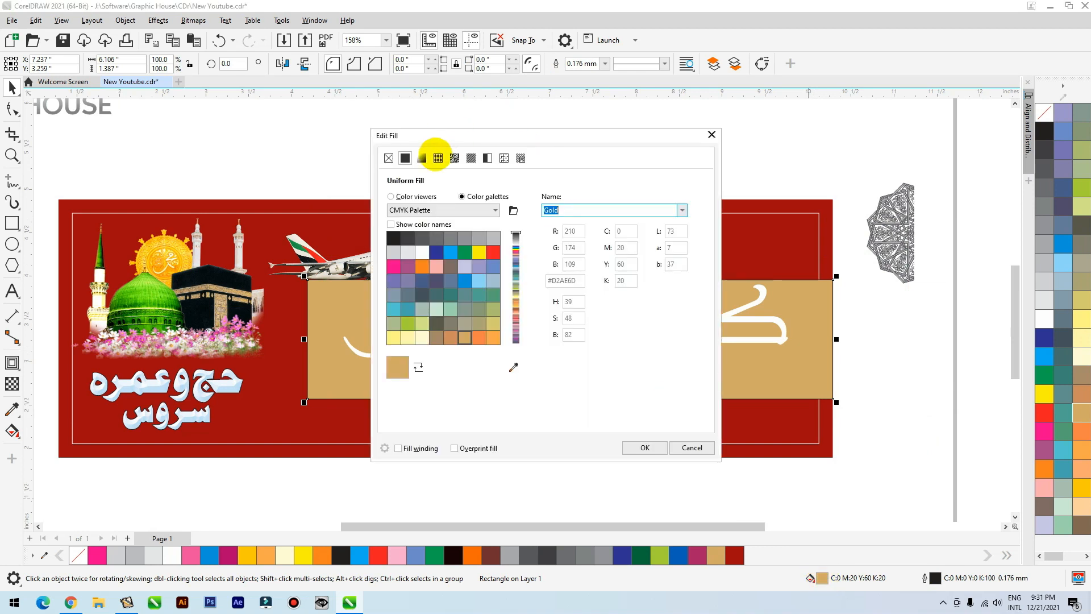
pyautogui.moveTo(524, 131); pyautogui.dragTo(767, 20)
pyautogui.click(658, 80)
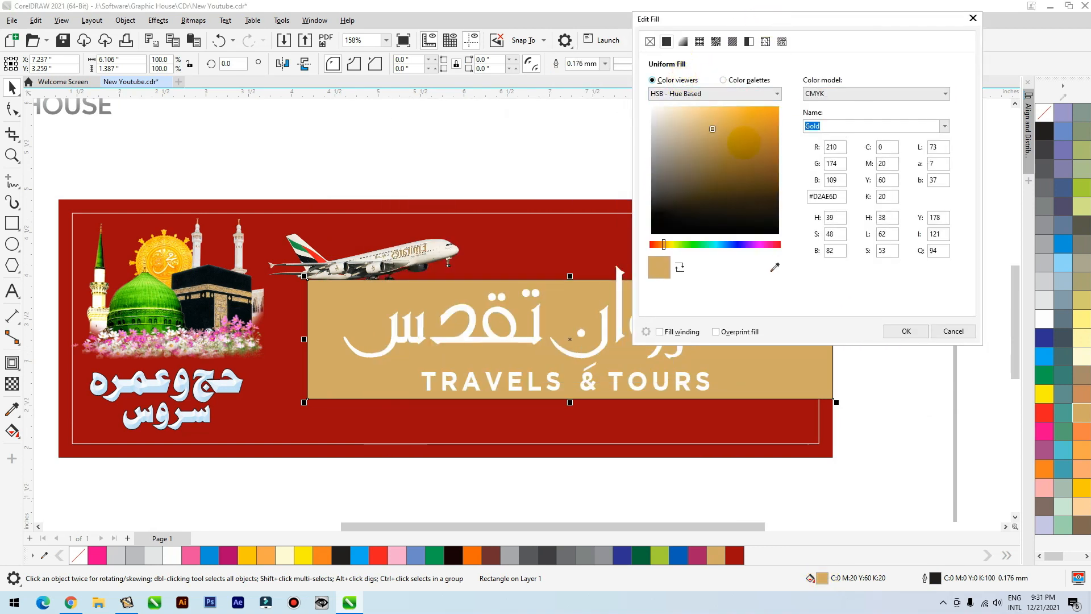
pyautogui.moveTo(712, 129); pyautogui.dragTo(712, 117)
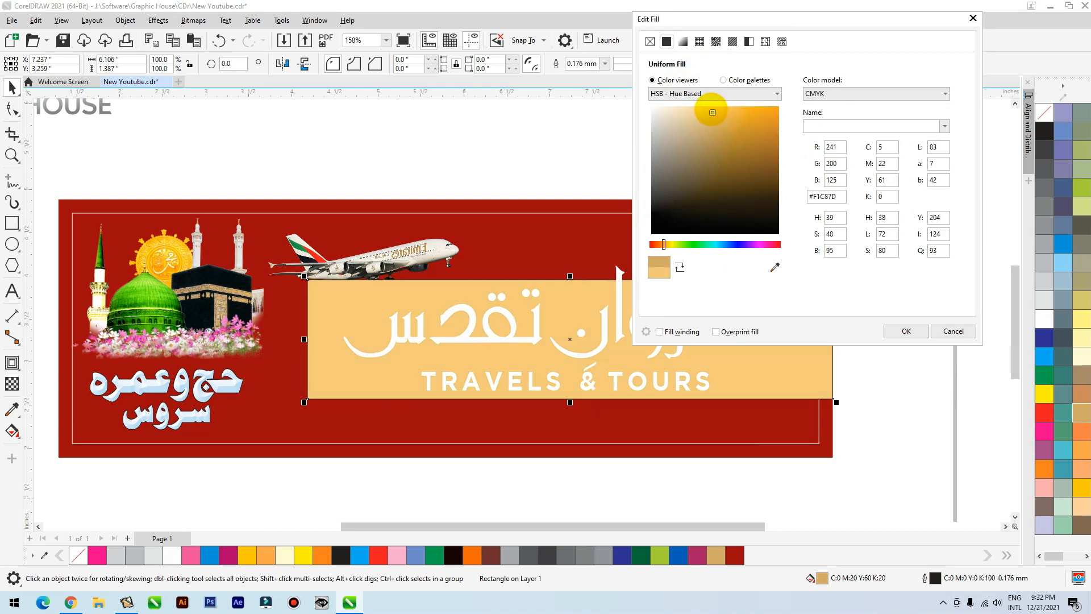
pyautogui.click(906, 331)
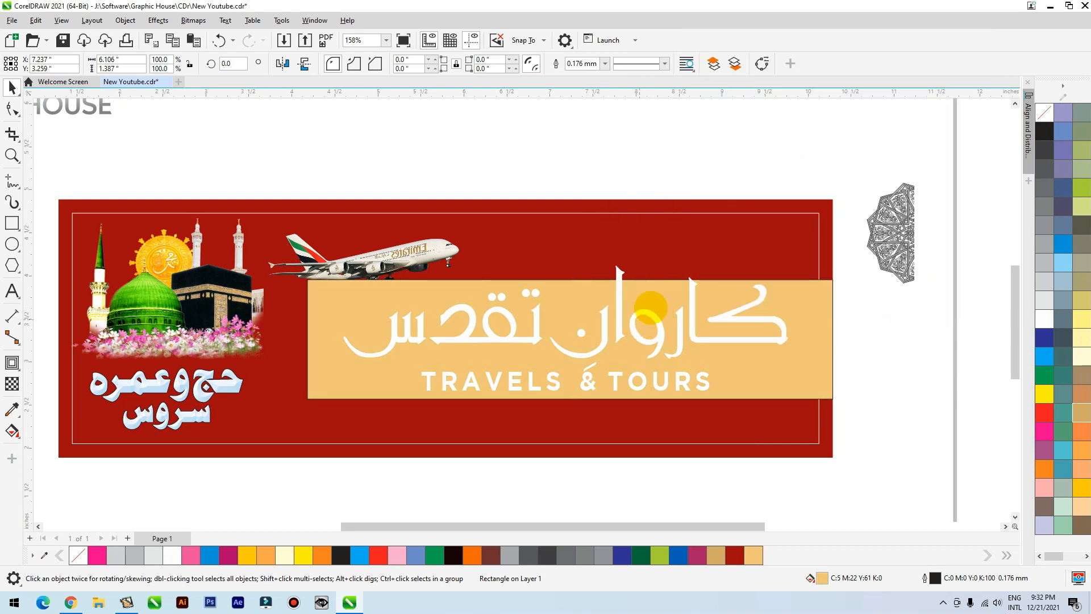
pyautogui.click(897, 353)
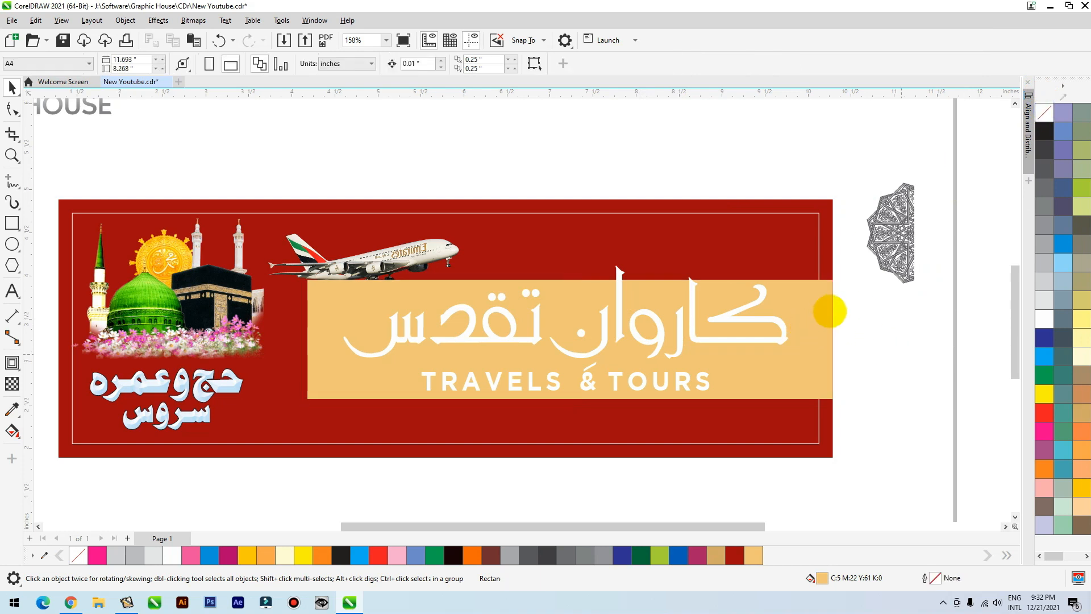
# Step: Make a copy of the gold strip about 0.36 inches wide and align it with the banner's left edge
pyautogui.click(835, 342)
pyautogui.moveTo(833, 340); pyautogui.dragTo(276, 339)
pyautogui.rightClick(276, 339)
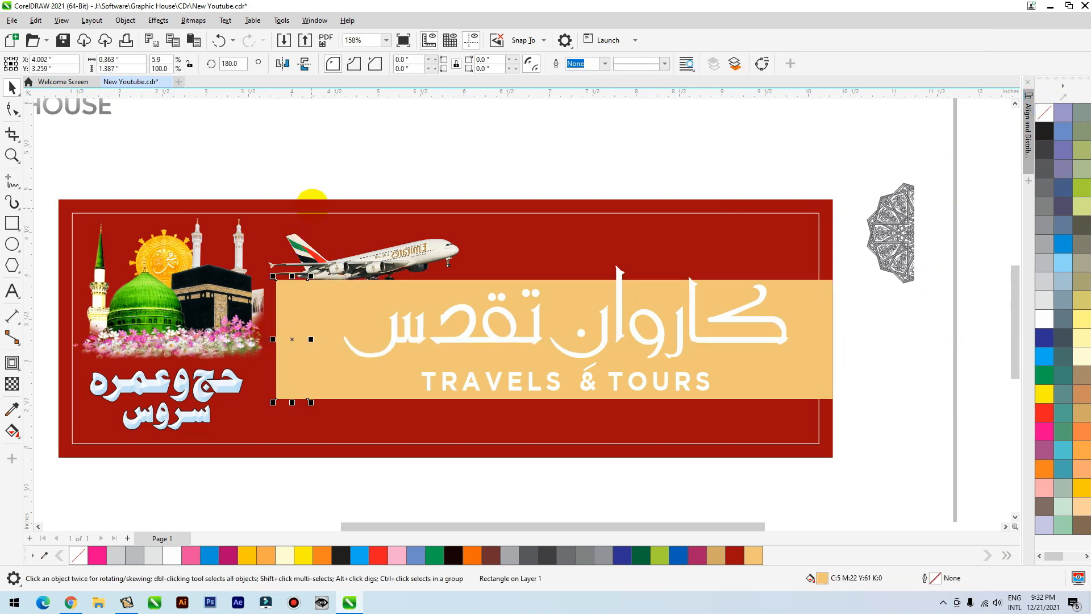
pyautogui.keyDown('shift'); pyautogui.click(313, 200); pyautogui.keyUp('shift')
pyautogui.press('l')
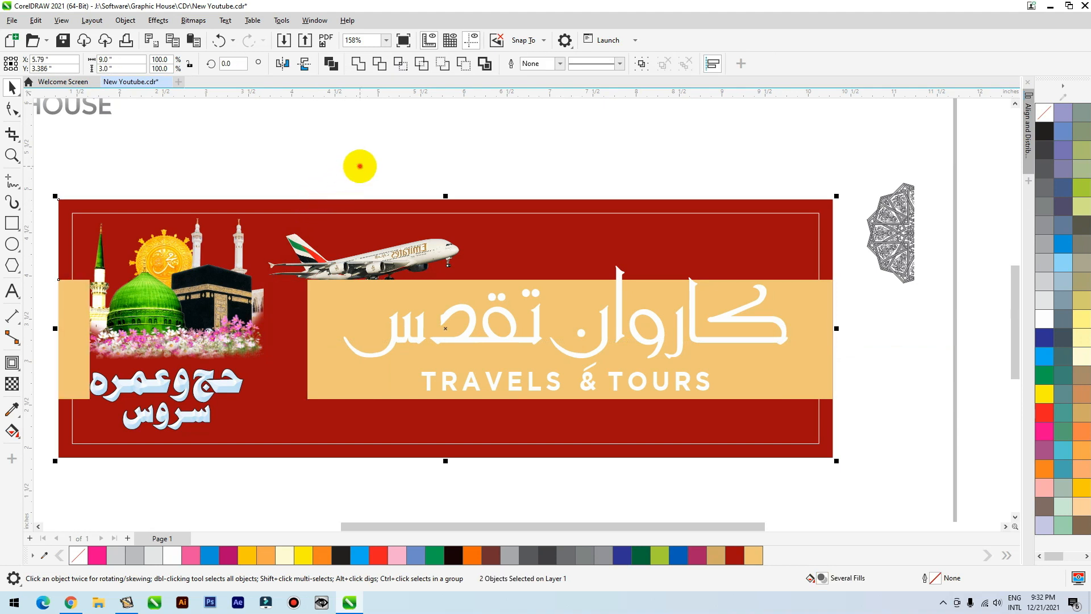
pyautogui.click(359, 166)
# Step: Shift the mosque artwork and the Hajj and Umrah lettering into the gap between the gold strips and remove the lettering's outline
pyautogui.moveTo(161, 300); pyautogui.dragTo(178, 300)
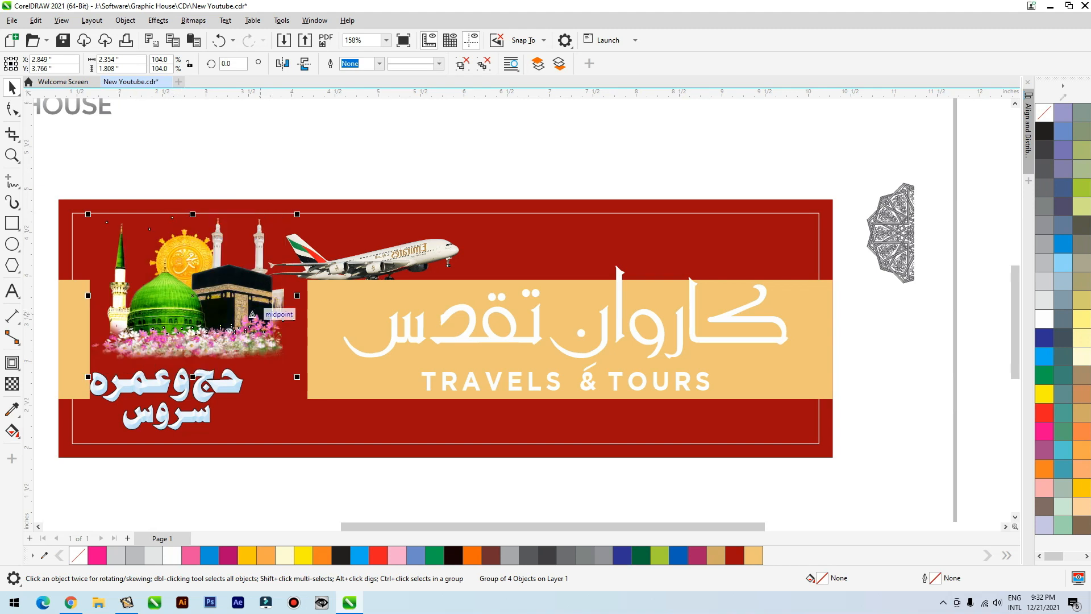
pyautogui.moveTo(202, 386); pyautogui.dragTo(223, 387)
pyautogui.click(222, 389)
pyautogui.rightClick(1047, 115)
pyautogui.click(171, 274)
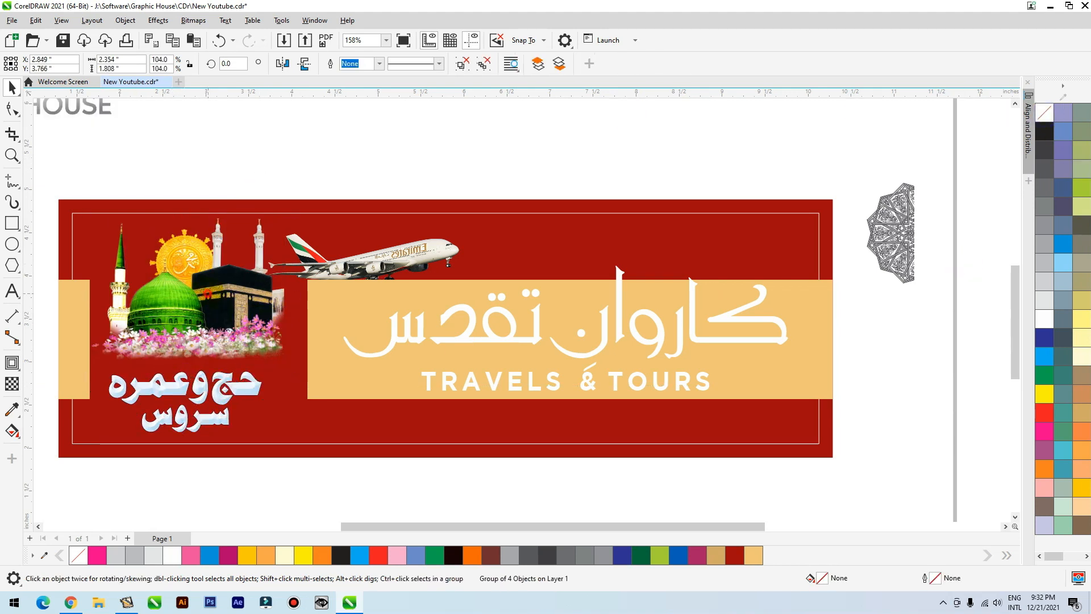
# Step: Draw a helper rectangle about 2.53 × 0.44 inches spanning the gap between the gold strips and center the mosque artwork horizontally on it
pyautogui.press('F2')
pyautogui.moveTo(577, 181); pyautogui.dragTo(47, 456)
pyautogui.click(12, 223)
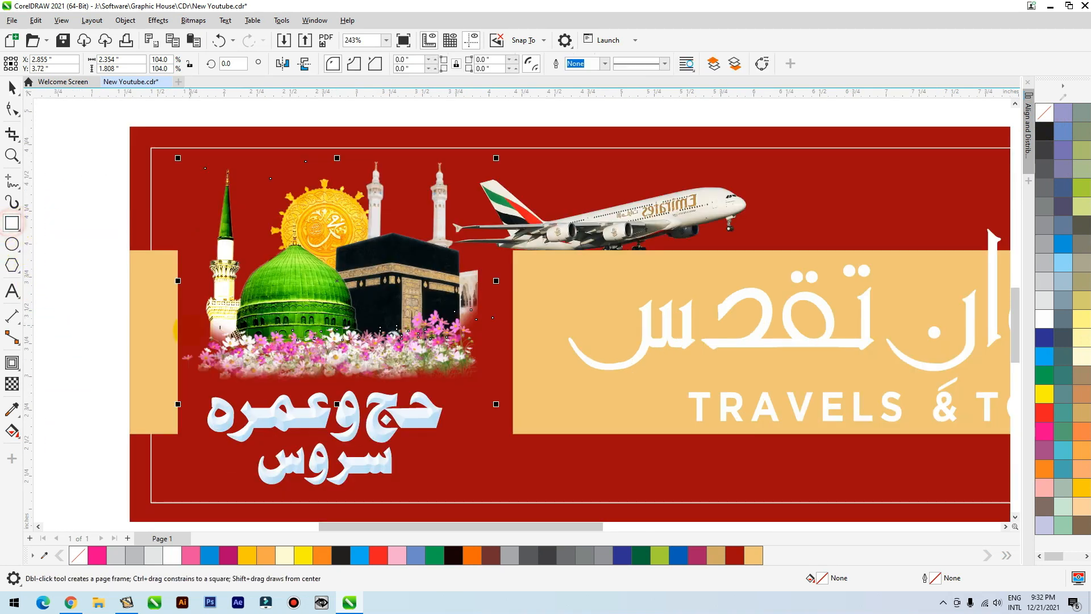
pyautogui.moveTo(178, 342); pyautogui.dragTo(513, 400)
pyautogui.press('space')
pyautogui.click(439, 284)
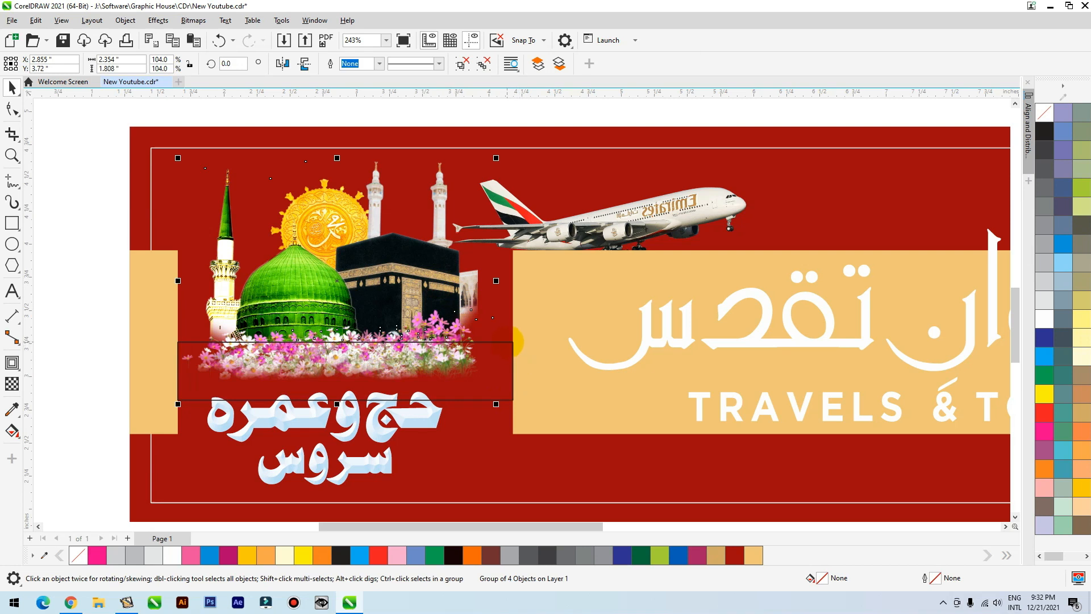
pyautogui.keyDown('shift'); pyautogui.click(514, 341); pyautogui.keyUp('shift')
pyautogui.press('c')
pyautogui.click(459, 463)
# Step: Center the Hajj and Umrah lettering horizontally on the helper rectangle, and delete the rectangle
pyautogui.click(492, 340)
pyautogui.click(490, 400)
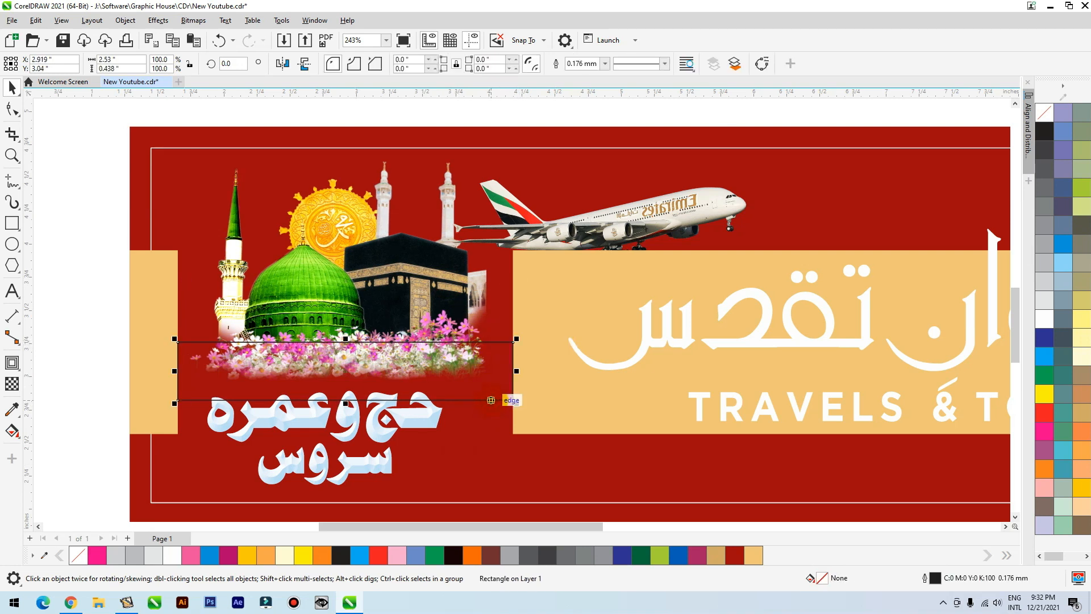
pyautogui.click(416, 420)
pyautogui.keyDown('shift'); pyautogui.click(479, 400); pyautogui.keyUp('shift')
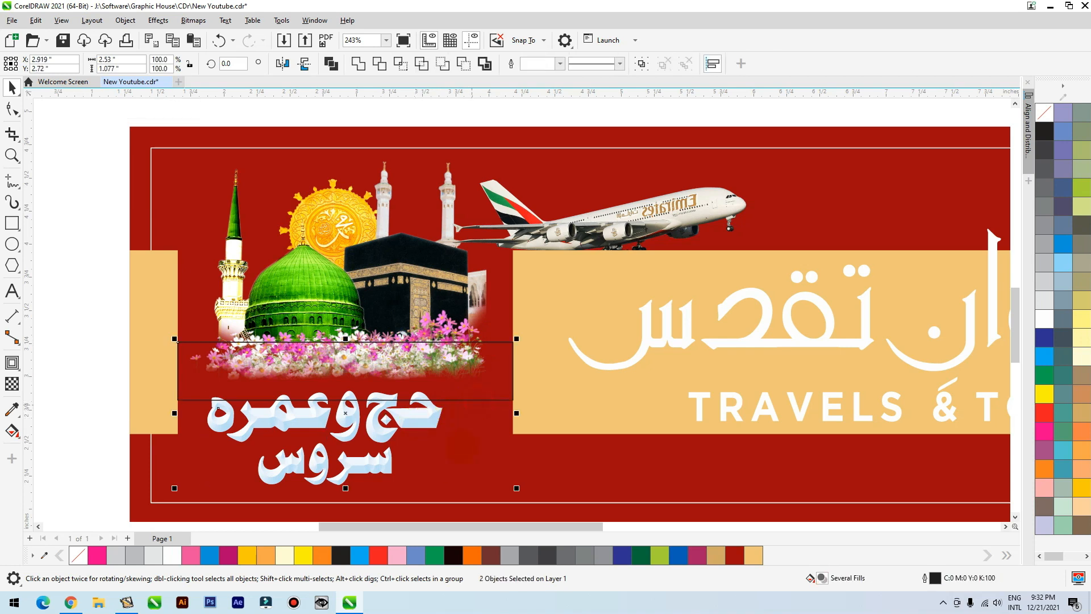
pyautogui.press('c')
pyautogui.click(461, 471)
pyautogui.click(488, 400)
pyautogui.press('Delete')
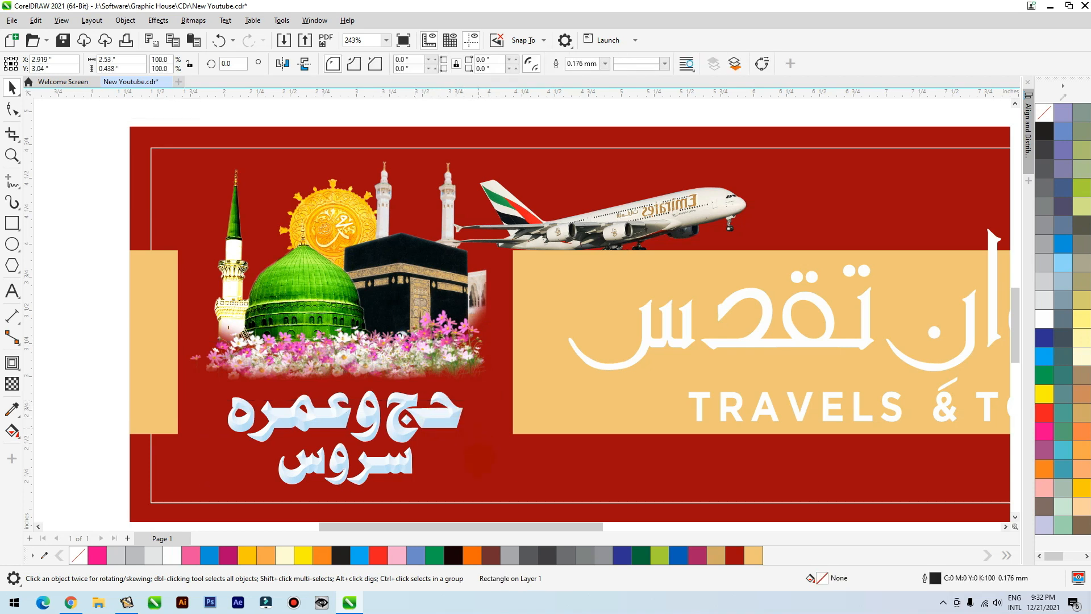
# Step: Create a white bar about 0.09 × 0.74 inches from a copy of the large gold strip, straddling that strip's left edge
pyautogui.press('F4')
pyautogui.click(413, 378)
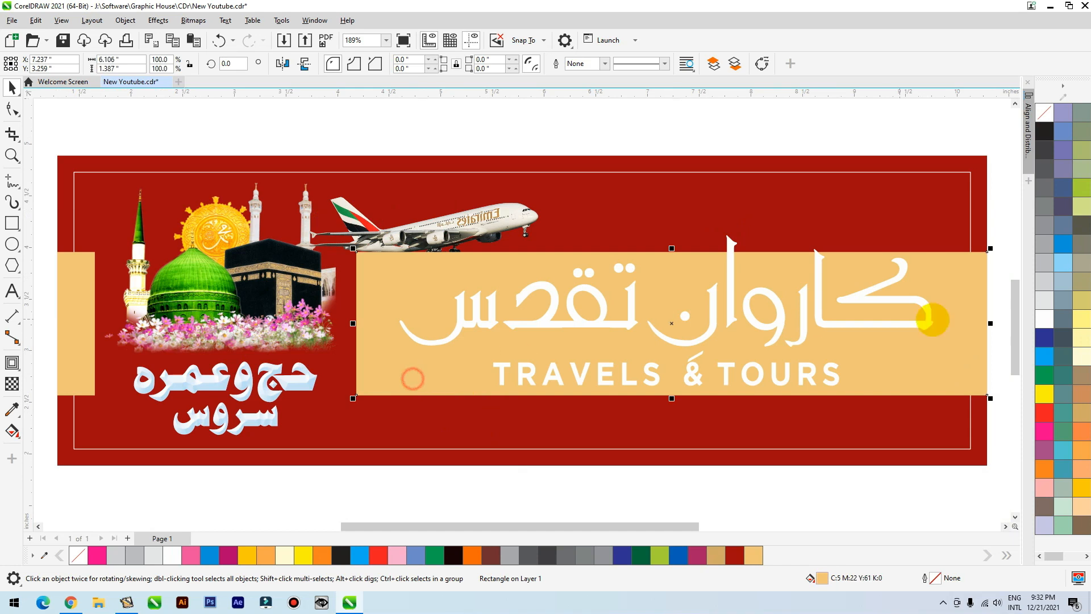
pyautogui.moveTo(991, 323); pyautogui.dragTo(365, 322)
pyautogui.click(1044, 319)
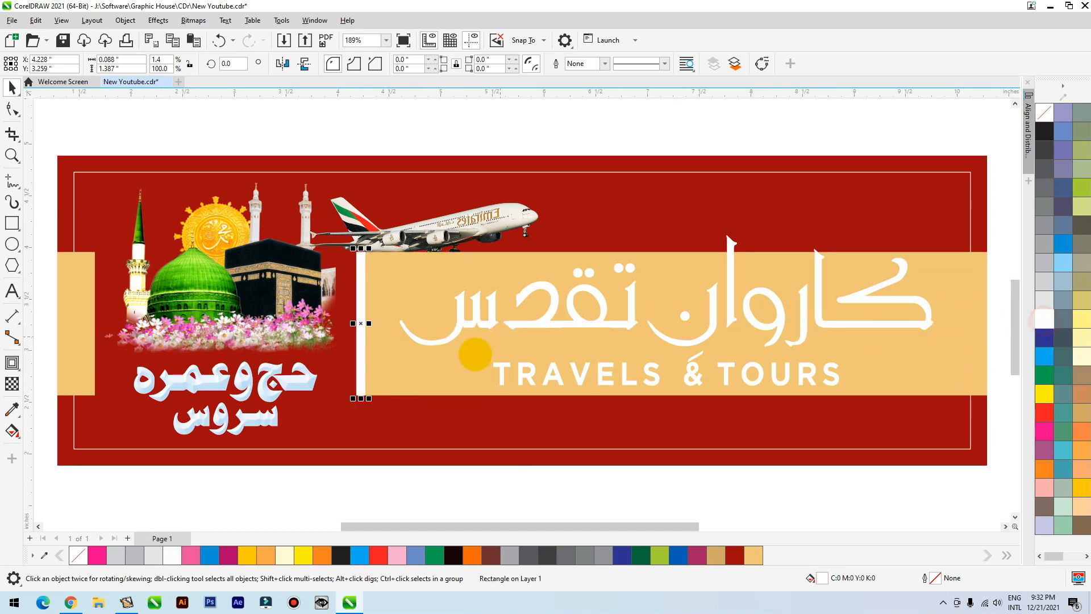
pyautogui.moveTo(362, 364); pyautogui.dragTo(362, 365)
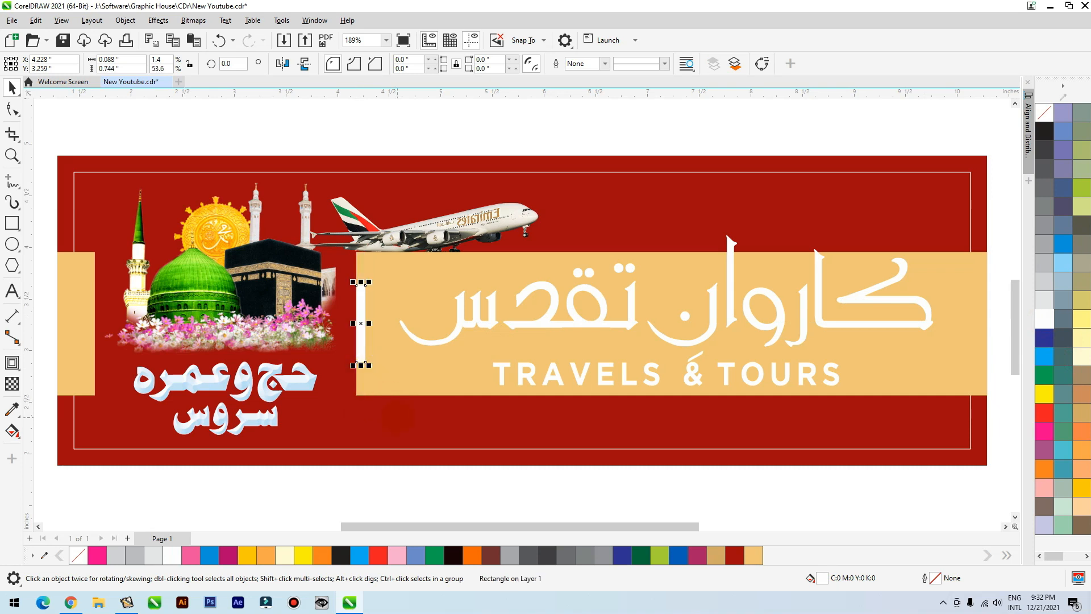
pyautogui.press('Left')
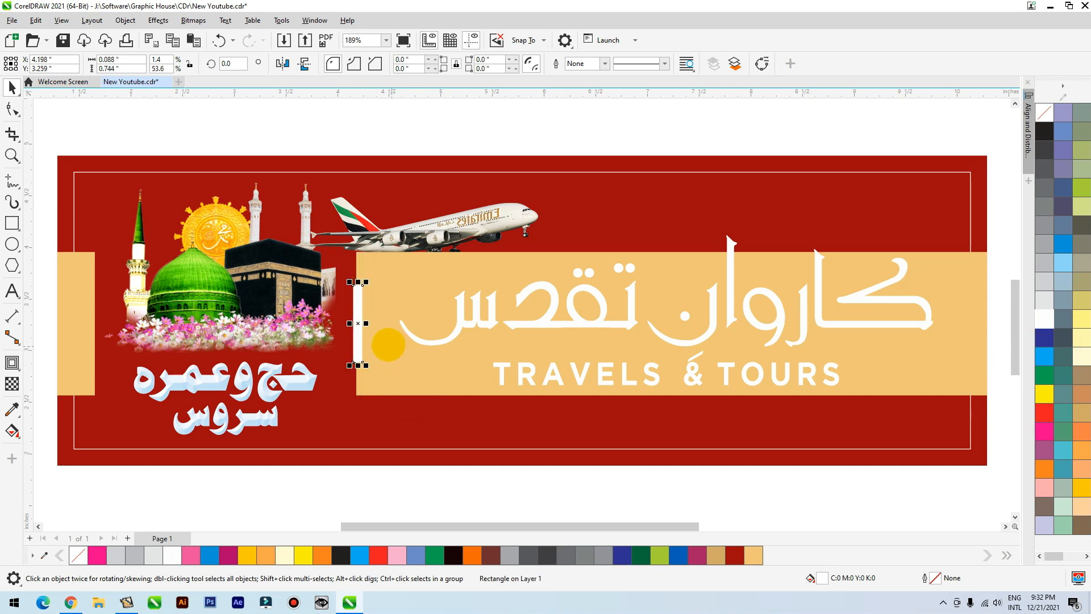
# Step: Copy the white bar onto the inner edge of the narrow gold strip and move the airplane up near the banner's upper edge
pyautogui.press('F2')
pyautogui.moveTo(394, 262); pyautogui.dragTo(314, 349)
pyautogui.scroll(-5, 557, 226)
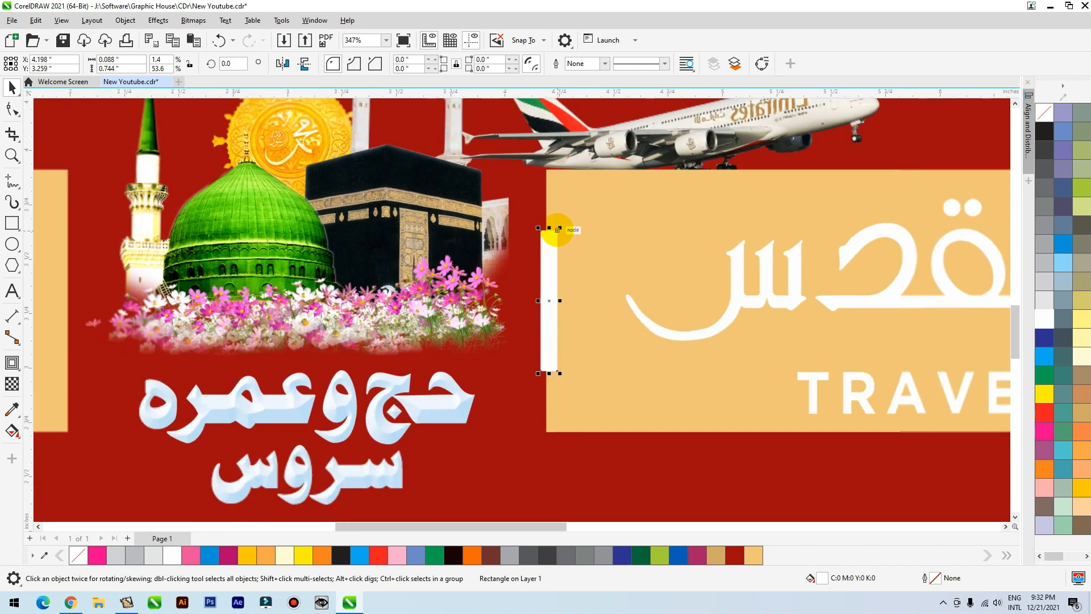
pyautogui.moveTo(549, 283); pyautogui.dragTo(187, 276)
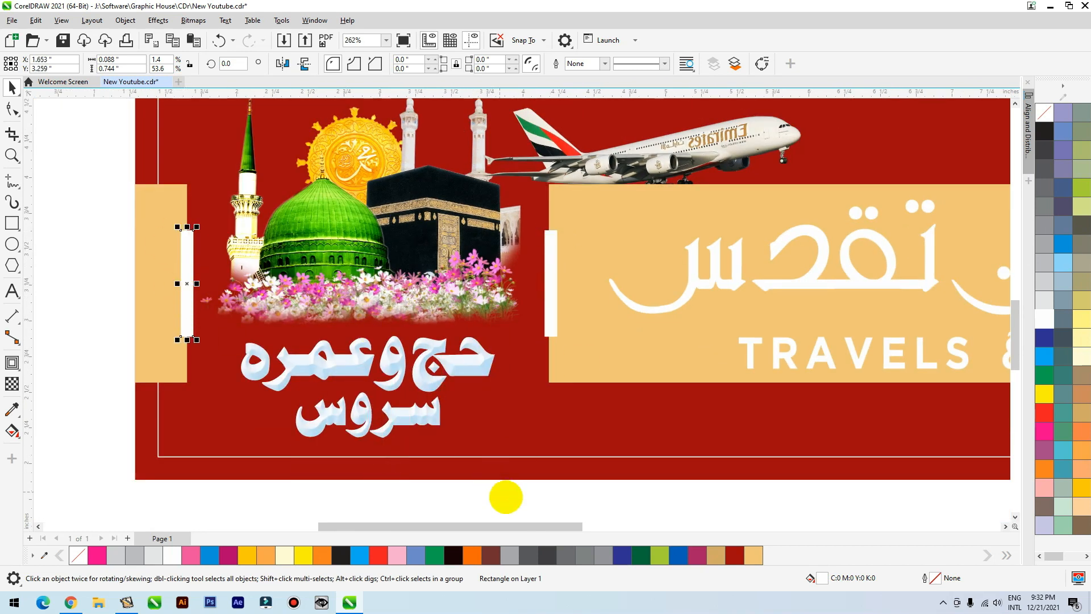
pyautogui.scroll(-2, 518, 475)
pyautogui.click(467, 183)
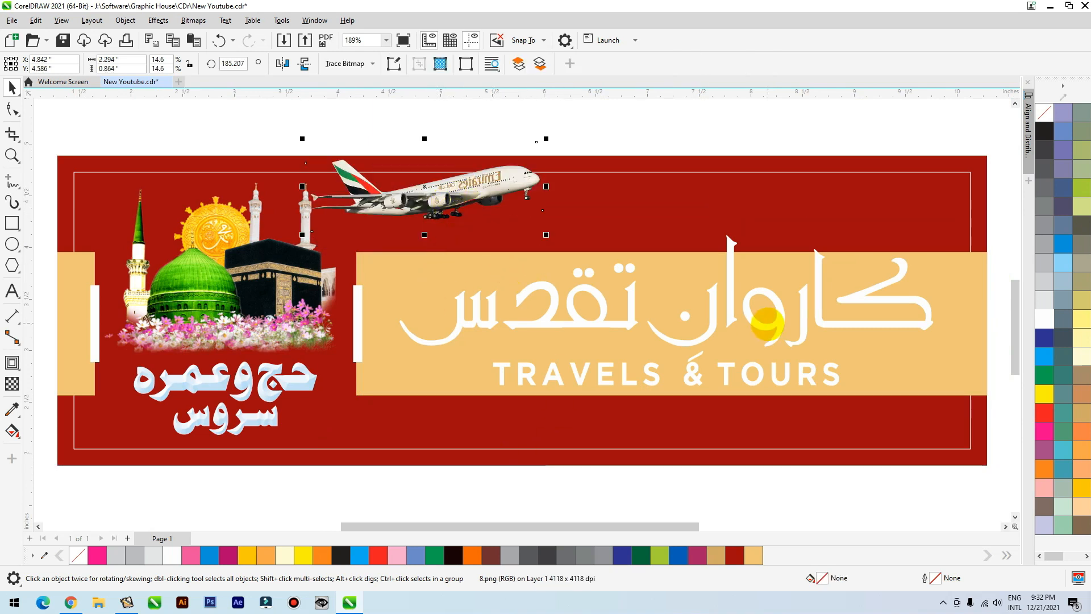
# Step: Ungroup the title lettering and extend the tallest Urdu letter stroke straight up by about 0.7 inches at its tip nodes
pyautogui.click(735, 311)
pyautogui.click(735, 311)
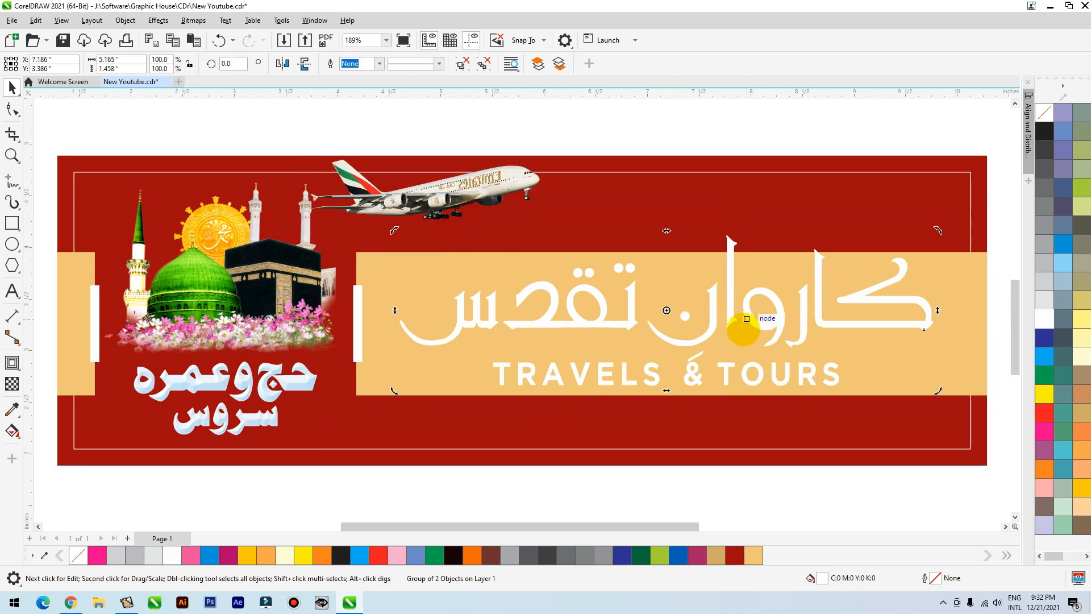
pyautogui.click(462, 64)
pyautogui.hotkey('ctrl', 'l')
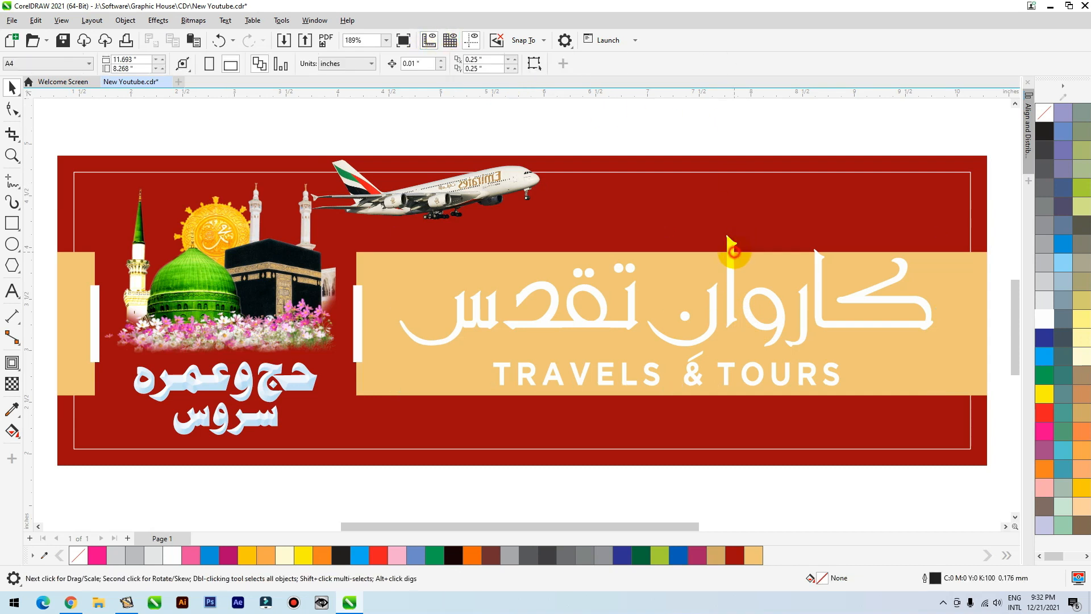
pyautogui.press('F10')
pyautogui.moveTo(749, 262); pyautogui.dragTo(749, 262)
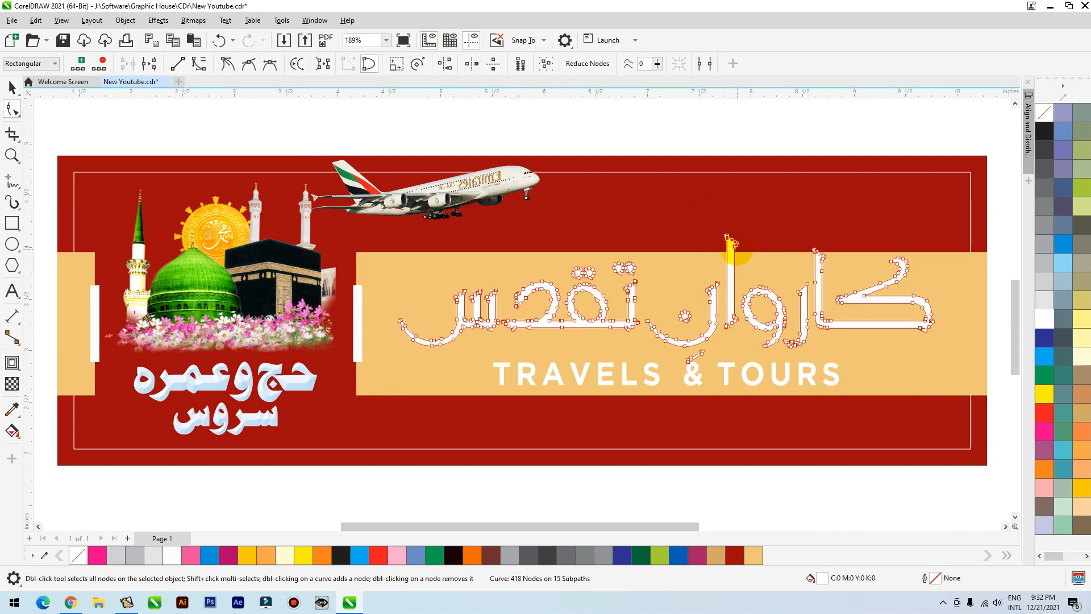
pyautogui.moveTo(735, 191); pyautogui.dragTo(735, 172)
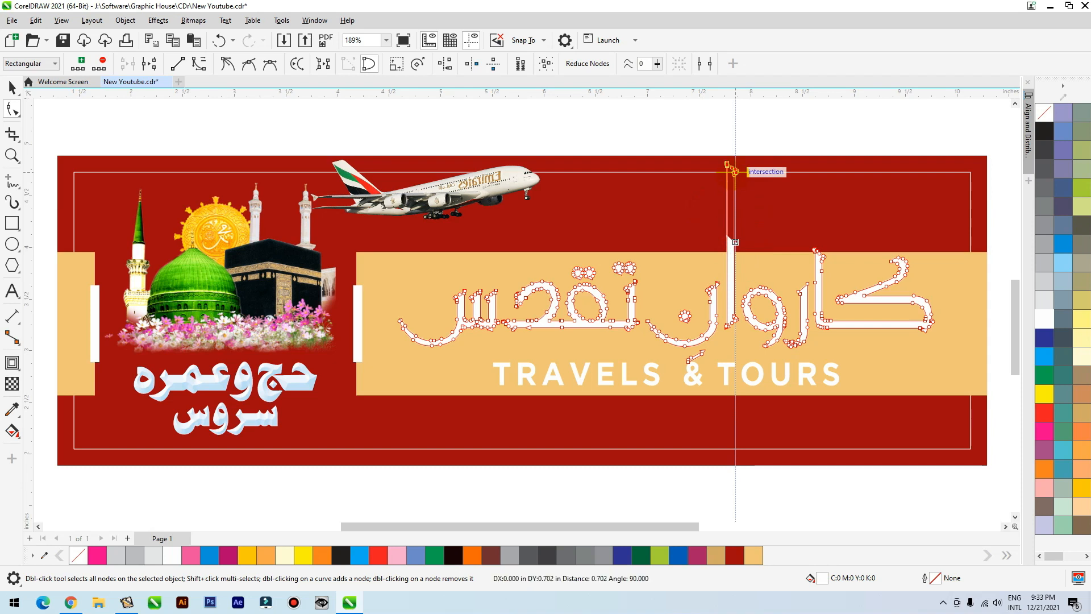
pyautogui.press('space')
# Step: Place a copy of the grey half-rosette ornament on the banner above the title and outline it in gold (C5 M22 Y61 K0)
pyautogui.scroll(-3, 668, 398)
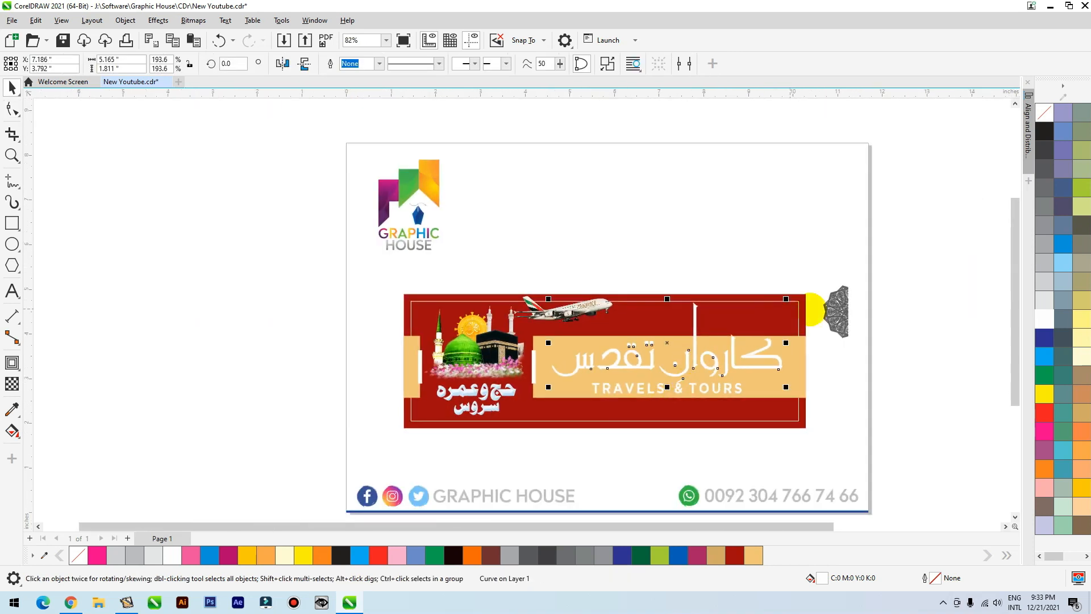
pyautogui.moveTo(840, 318)
pyautogui.mouseDown()
pyautogui.moveTo(703, 343)
pyautogui.moveTo(667, 324)
pyautogui.mouseUp()
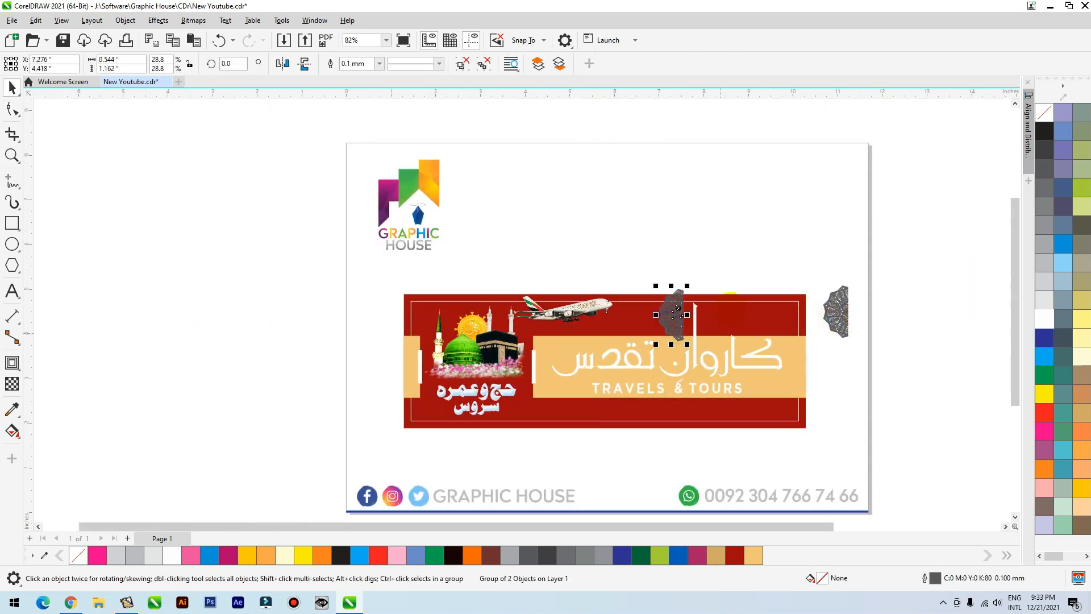
pyautogui.press('F2')
pyautogui.moveTo(757, 282); pyautogui.dragTo(623, 353)
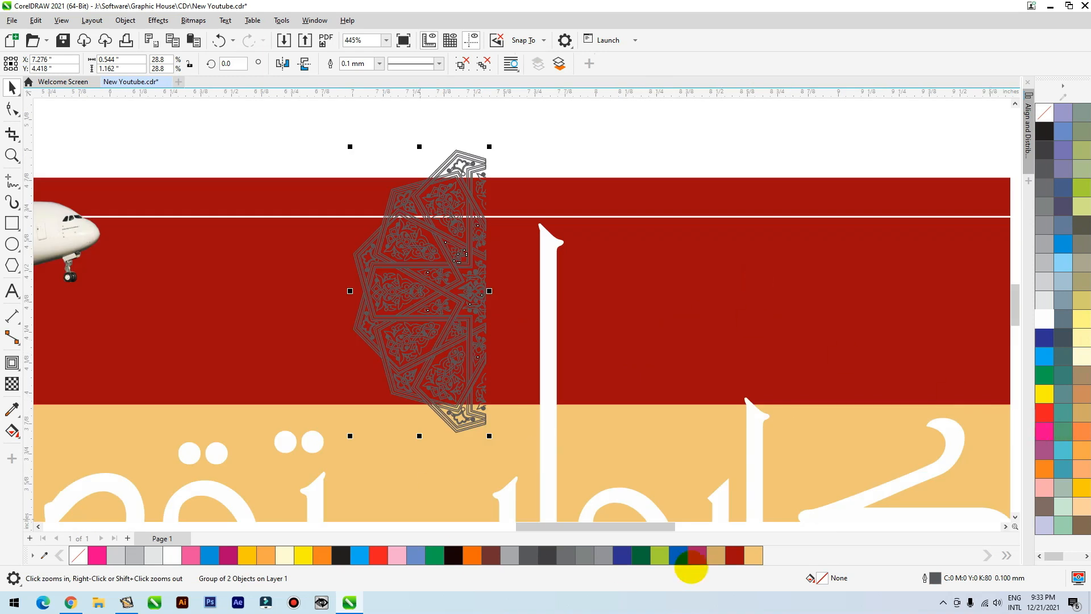
pyautogui.rightClick(753, 555)
# Step: Scale the gold ornament to about 0.35 × 0.75 inches and set its flat side against the left edge of the tall letter stroke
pyautogui.moveTo(489, 147); pyautogui.dragTo(463, 198)
pyautogui.moveTo(449, 267); pyautogui.dragTo(525, 291)
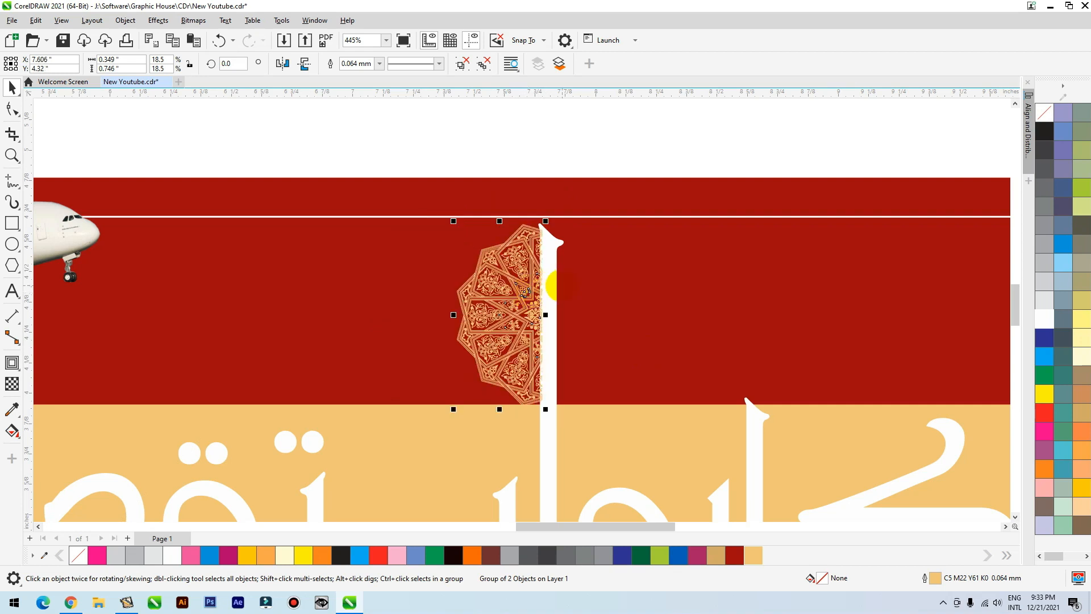
pyautogui.click(548, 292)
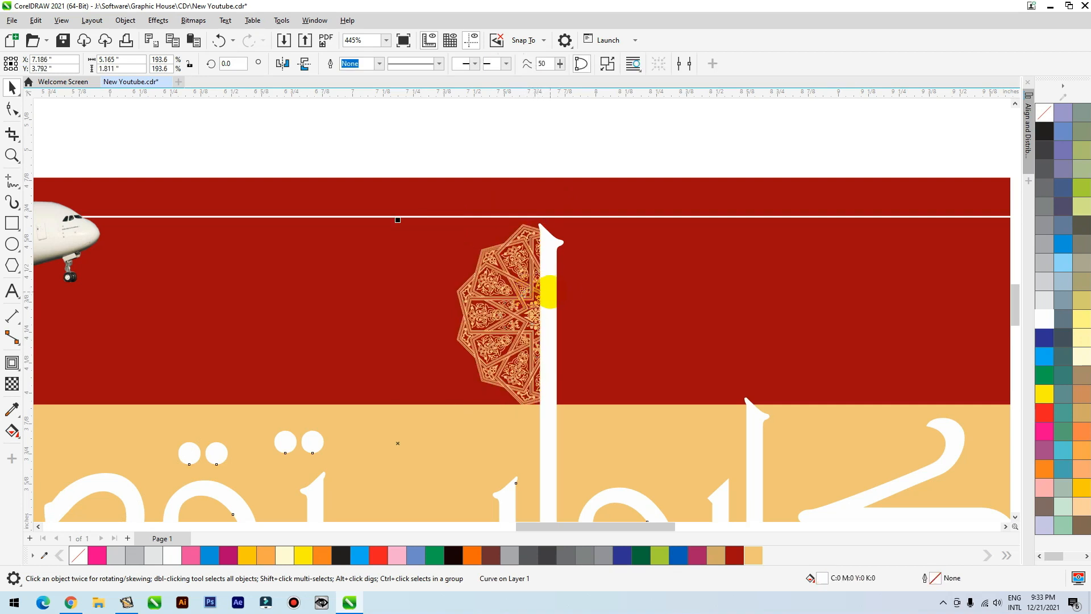
pyautogui.click(621, 187)
pyautogui.press('F4')
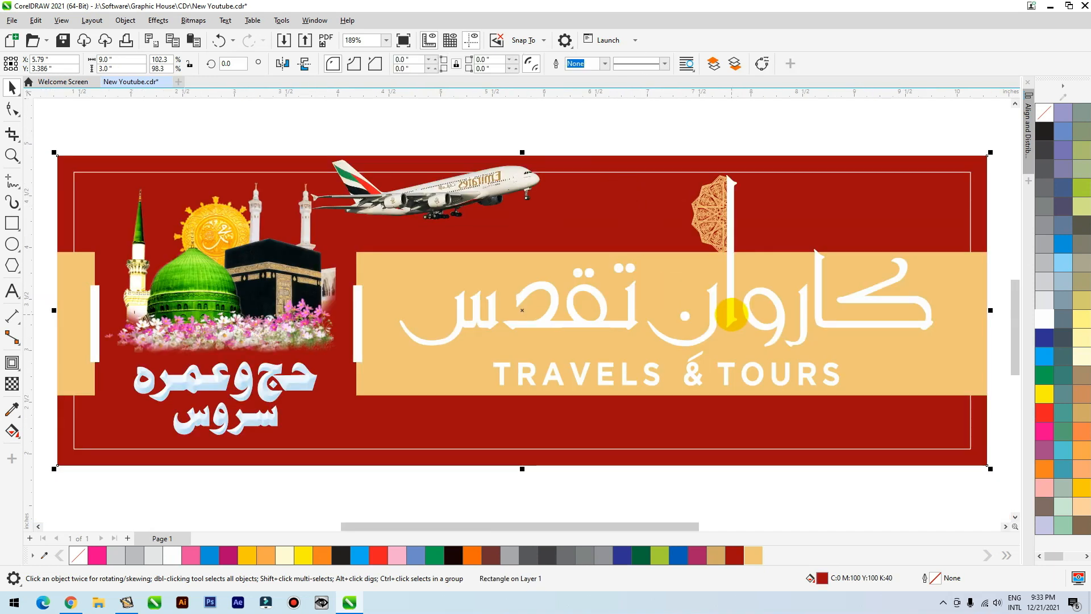
# Step: Fill the Urdu title lettering with the banner's dark red (C0 M100 Y100 K40)
pyautogui.click(733, 295)
pyautogui.moveTo(735, 287); pyautogui.dragTo(749, 298)
pyautogui.hotkey('ctrl', 'z')
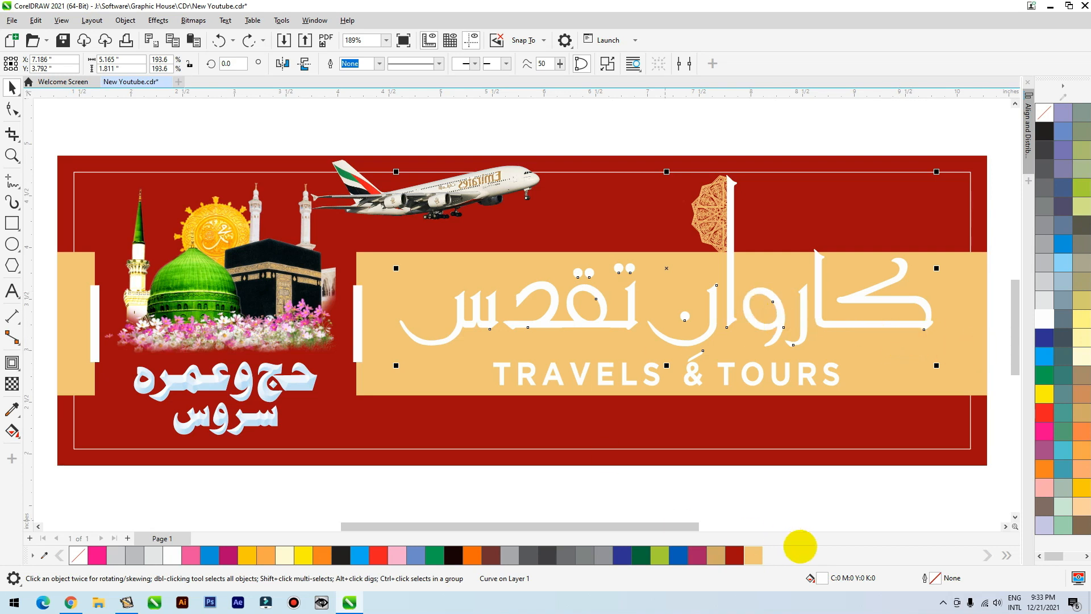
pyautogui.click(733, 556)
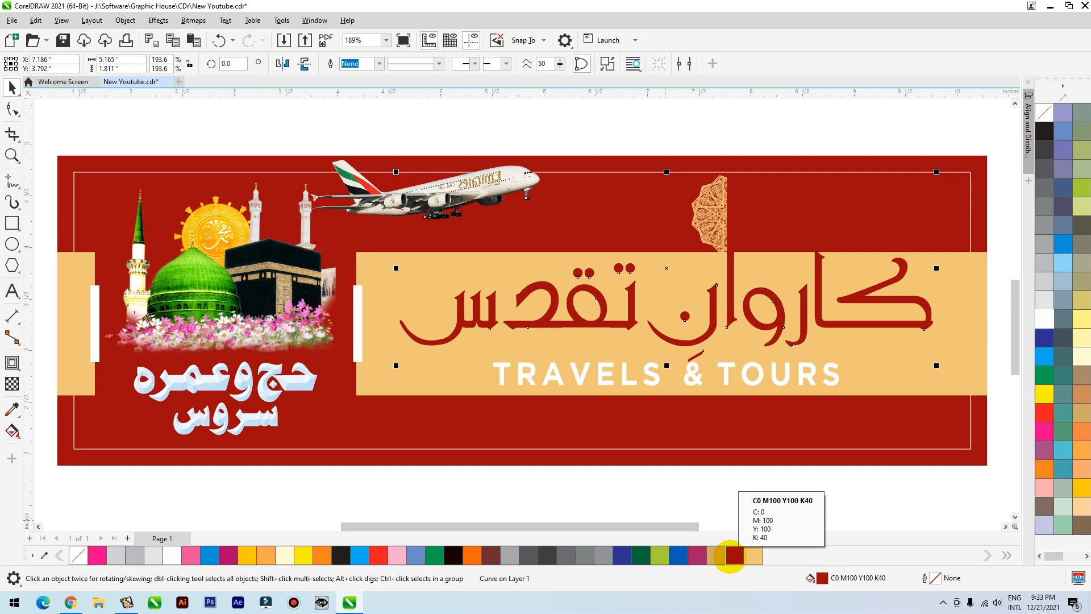
# Step: Fill the TRAVELS & TOURS line black, widen its letter spacing, and center it horizontally under the title lettering
pyautogui.click(695, 377)
pyautogui.click(1044, 129)
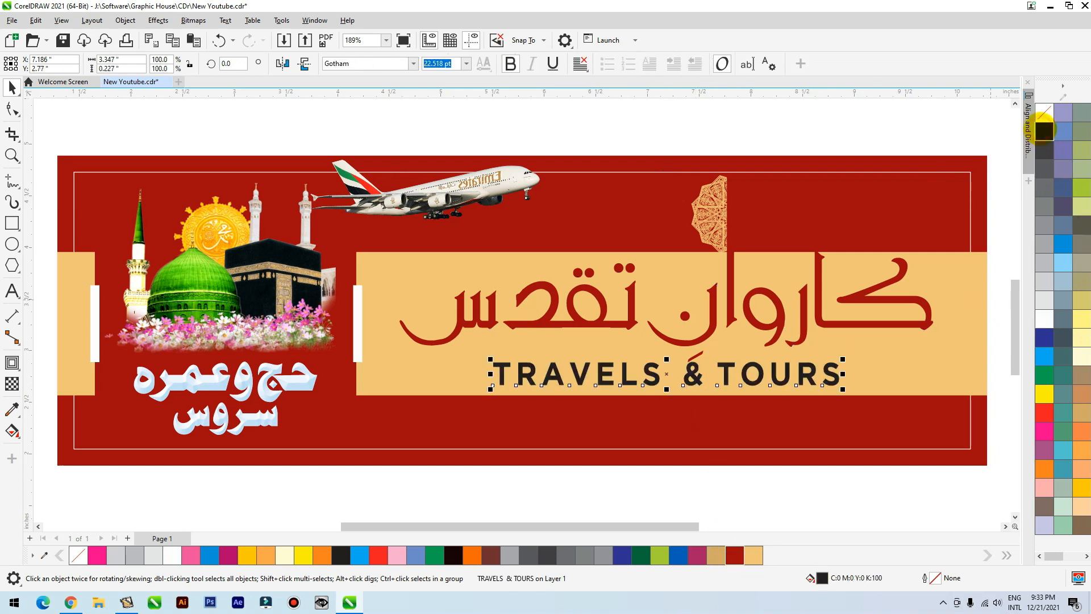
pyautogui.moveTo(841, 387); pyautogui.dragTo(874, 368)
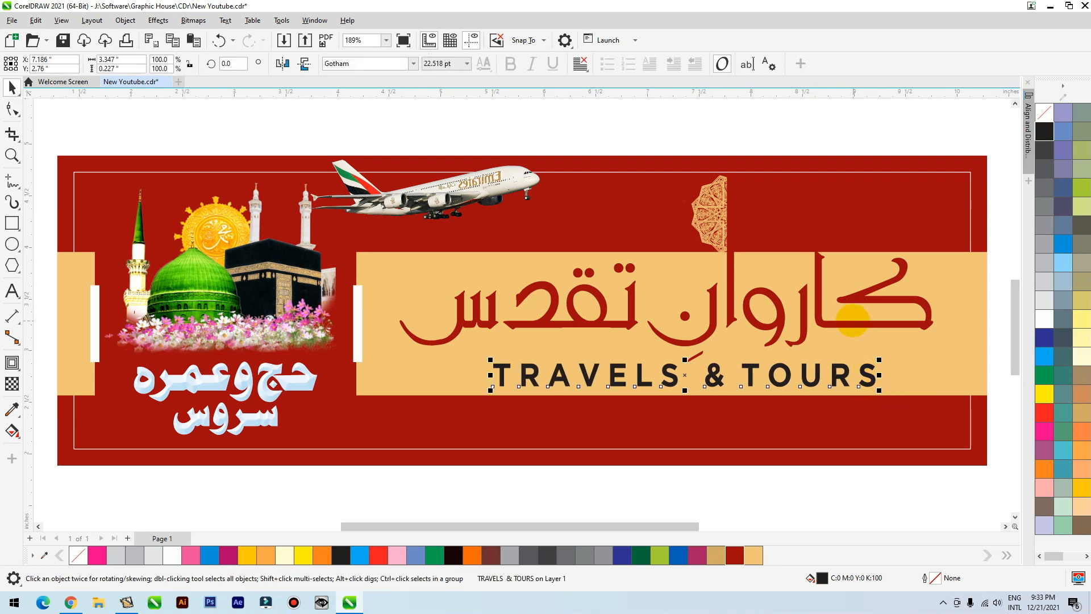
pyautogui.keyDown('shift'); pyautogui.click(851, 321); pyautogui.keyUp('shift')
pyautogui.press('c')
pyautogui.click(724, 482)
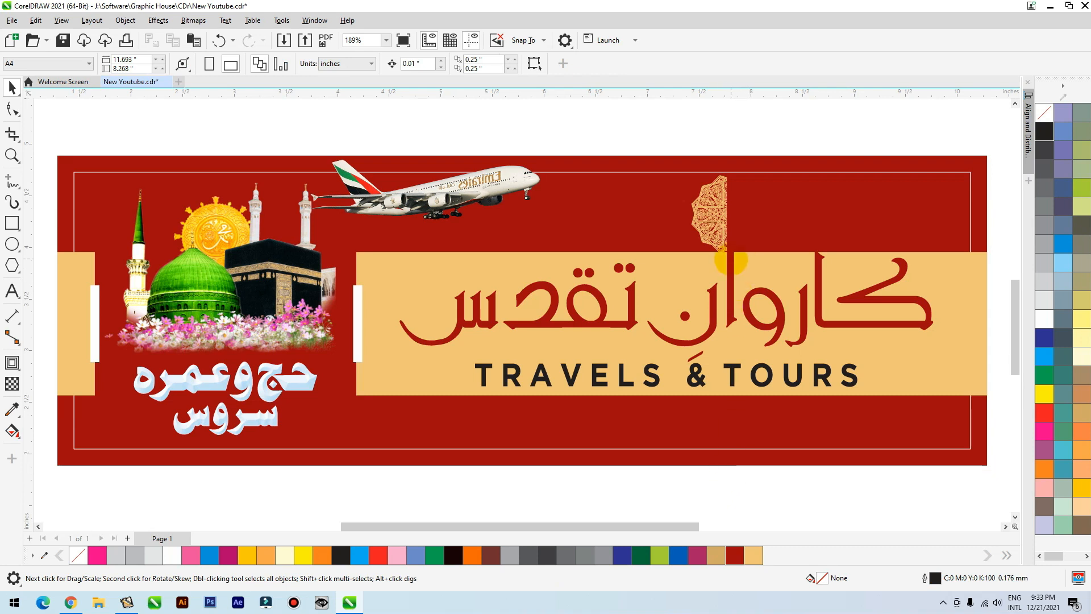
# Step: Overlay a white copy of the title lettering exactly on the dark red title
pyautogui.click(731, 271)
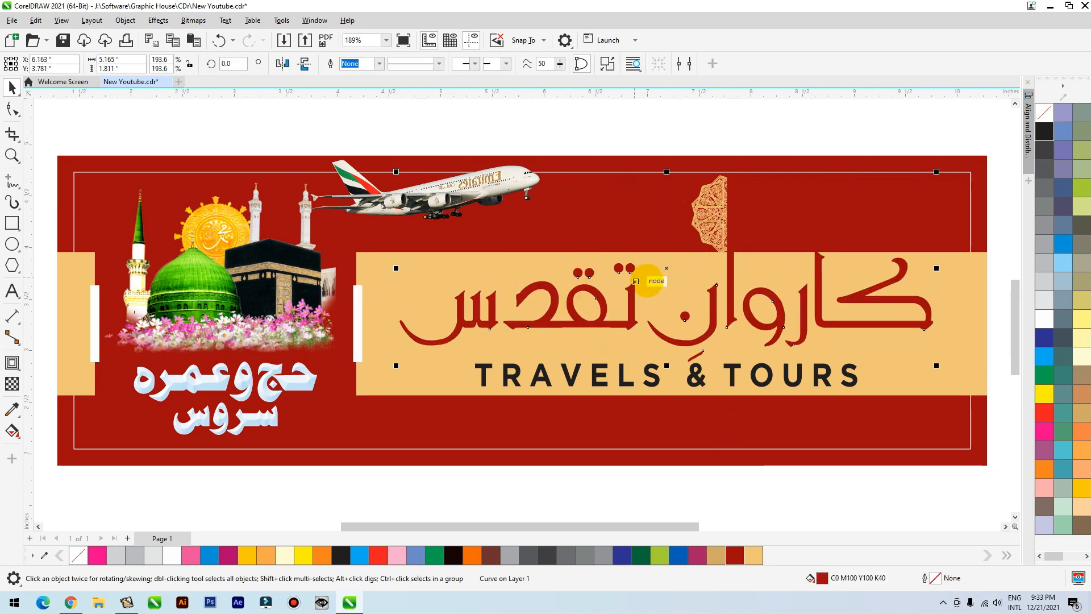
pyautogui.moveTo(734, 290); pyautogui.dragTo(710, 219)
pyautogui.click(1044, 320)
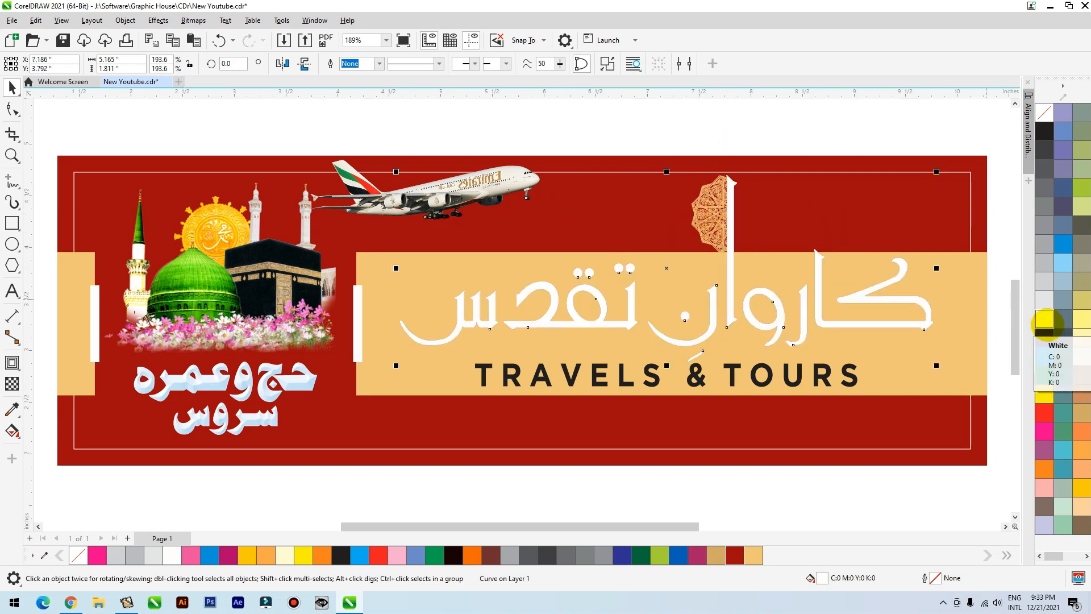
# Step: Trim the white title copy with a rectangle starting at the large gold strip's upper edge, and delete the rectangle
pyautogui.click(12, 223)
pyautogui.moveTo(338, 415); pyautogui.dragTo(987, 252)
pyautogui.press('space')
pyautogui.keyDown('shift'); pyautogui.click(730, 202); pyautogui.keyUp('shift')
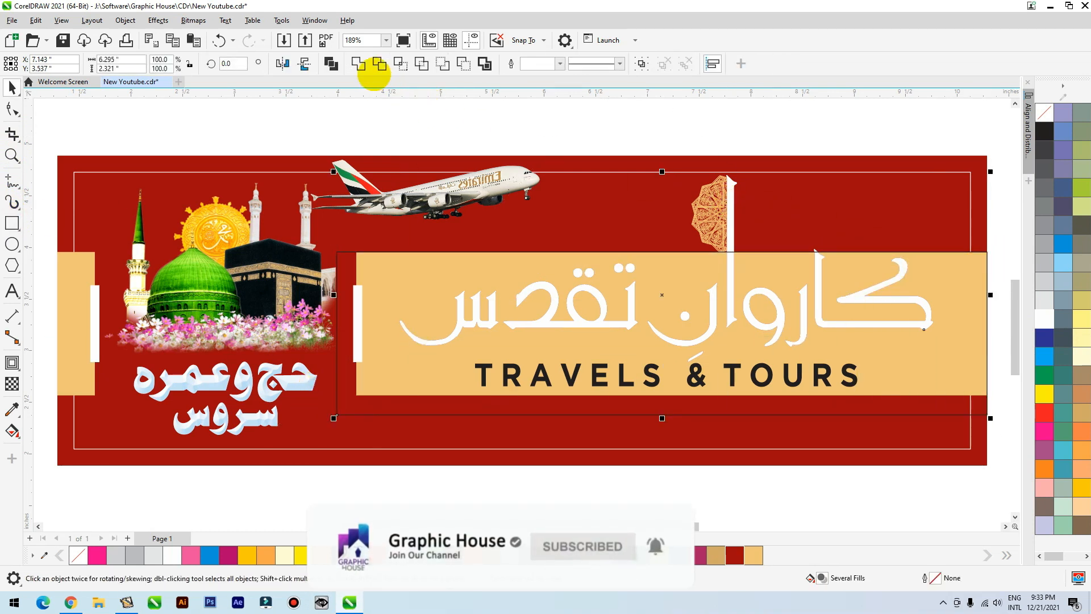
pyautogui.click(377, 65)
pyautogui.click(511, 108)
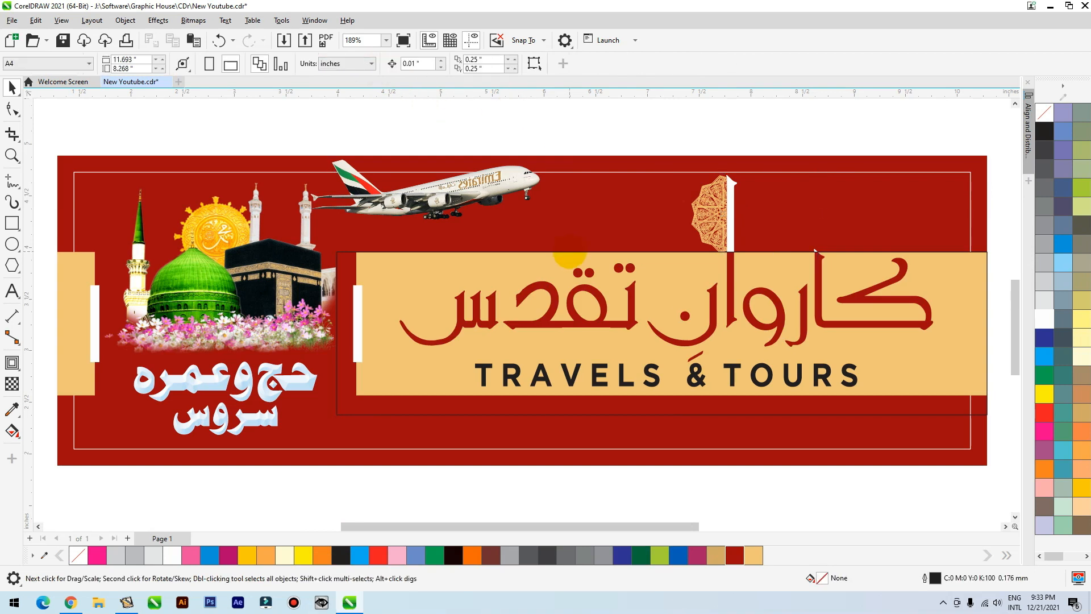
pyautogui.click(570, 253)
pyautogui.press('Delete')
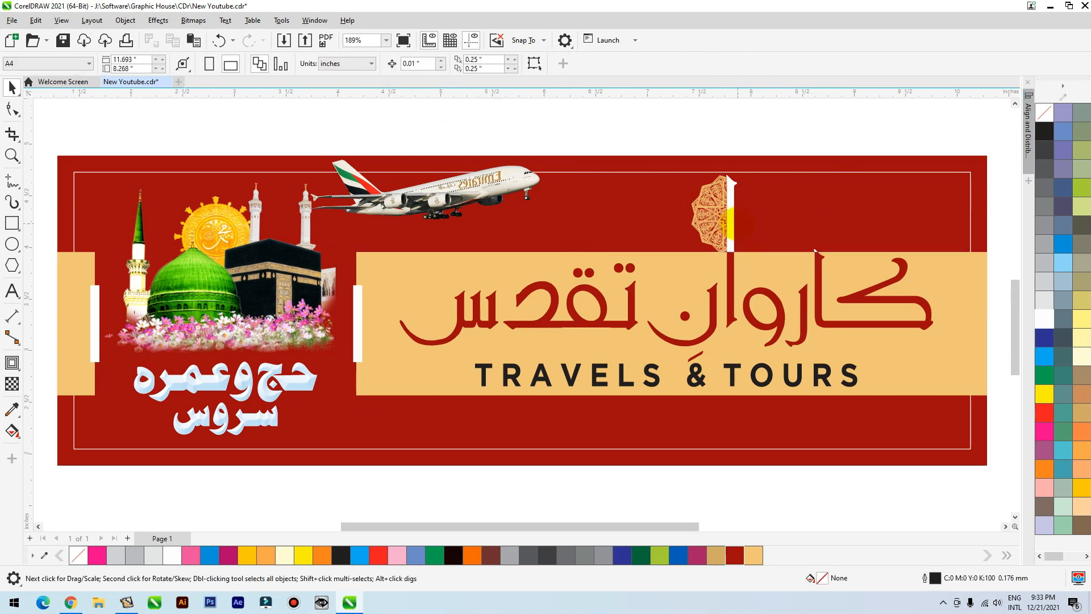
# Step: Examine the white stroke pieces along the large gold strip's upper edge, undoing the trial move of the tall piece
pyautogui.moveTo(732, 230); pyautogui.dragTo(763, 207)
pyautogui.hotkey('ctrl', 'z')
pyautogui.press('F2')
pyautogui.moveTo(868, 232); pyautogui.dragTo(760, 273)
pyautogui.press('F3')
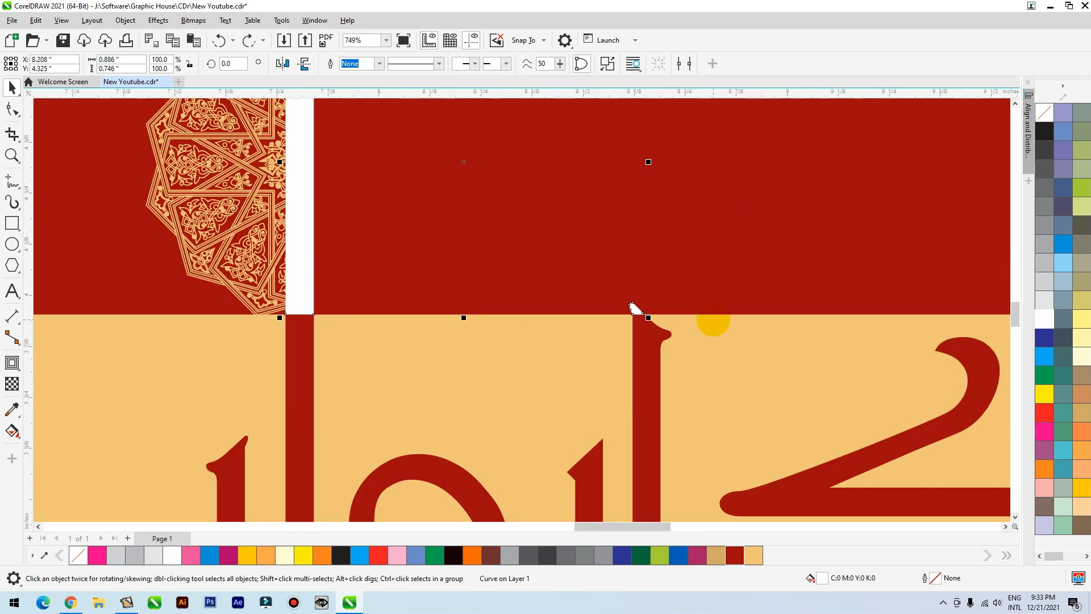
pyautogui.click(683, 317)
pyautogui.hotkey('shift', 'F2')
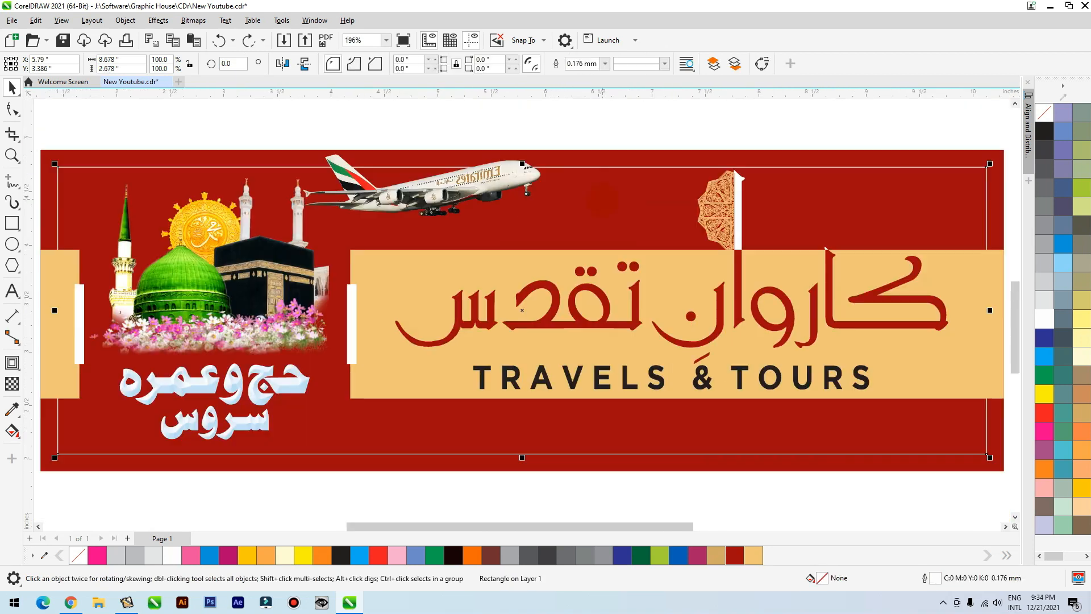
# Step: Copy the gold ornament to the banner's lower-right edge and outline the copy in bright red (C0 M100 Y100 K0)
pyautogui.scroll(-1, 660, 229)
pyautogui.click(706, 215)
pyautogui.moveTo(705, 214); pyautogui.dragTo(832, 413)
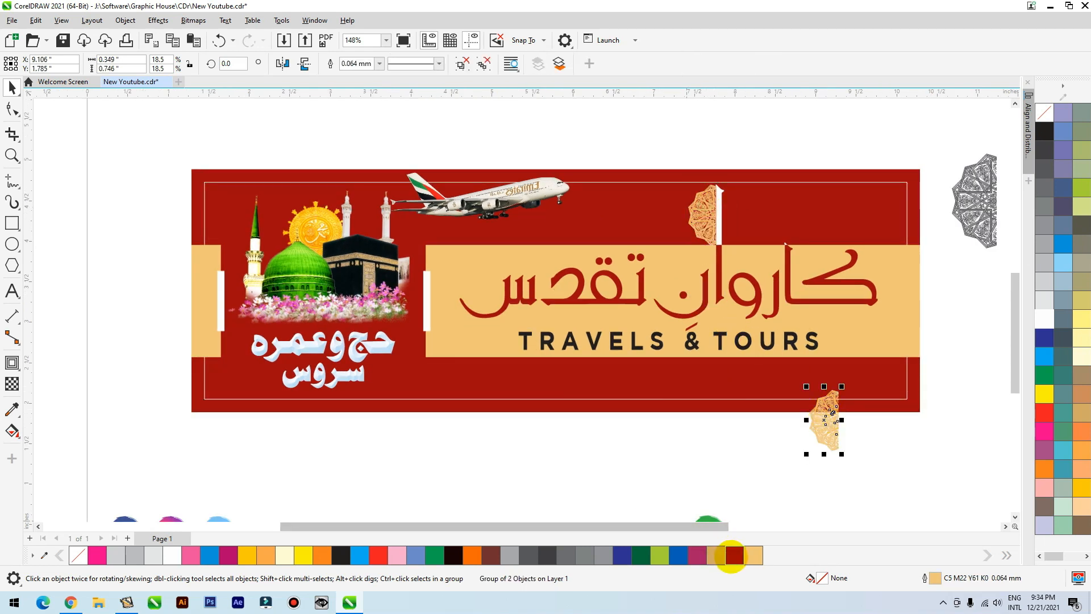
pyautogui.click(1046, 407)
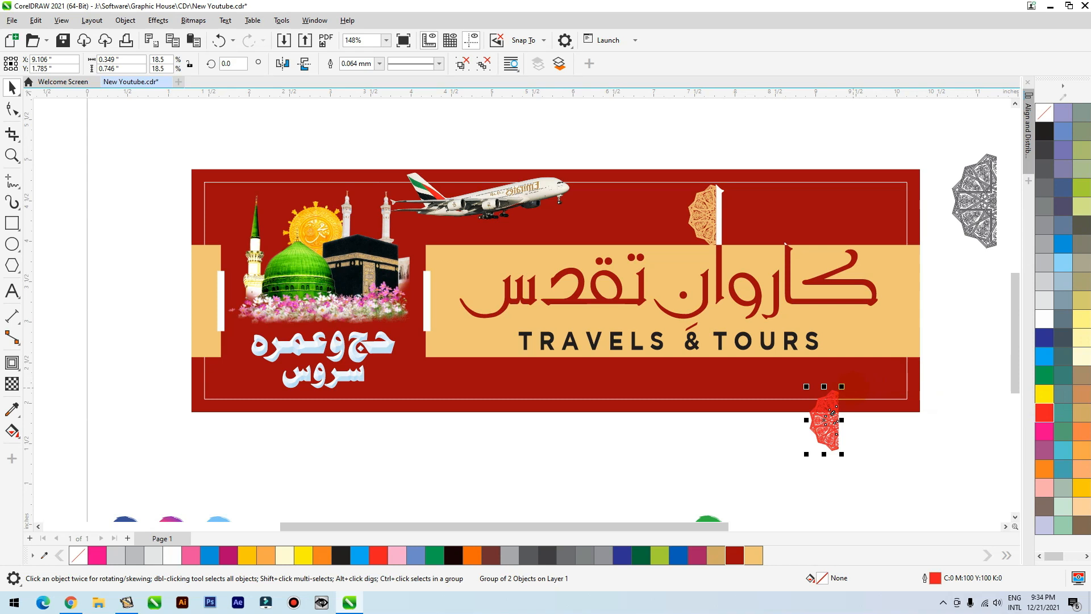
# Step: Enlarge and rotate the red ornament over the banner's lower-right corner and place it inside the banner rectangle as PowerClip contents
pyautogui.moveTo(842, 387); pyautogui.dragTo(290, 177)
pyautogui.click(883, 392)
pyautogui.hotkey('ctrl', 'z')
pyautogui.click(803, 412)
pyautogui.keyDown('ctrl'); pyautogui.click(868, 411); pyautogui.keyUp('ctrl')
# Step: Copy the red ornament to the banner's upper-left corner, mirrored both horizontally and vertically, fit it to the corner, and finish editing the PowerClip
pyautogui.rightClick(290, 176)
pyautogui.click(306, 64)
pyautogui.click(283, 63)
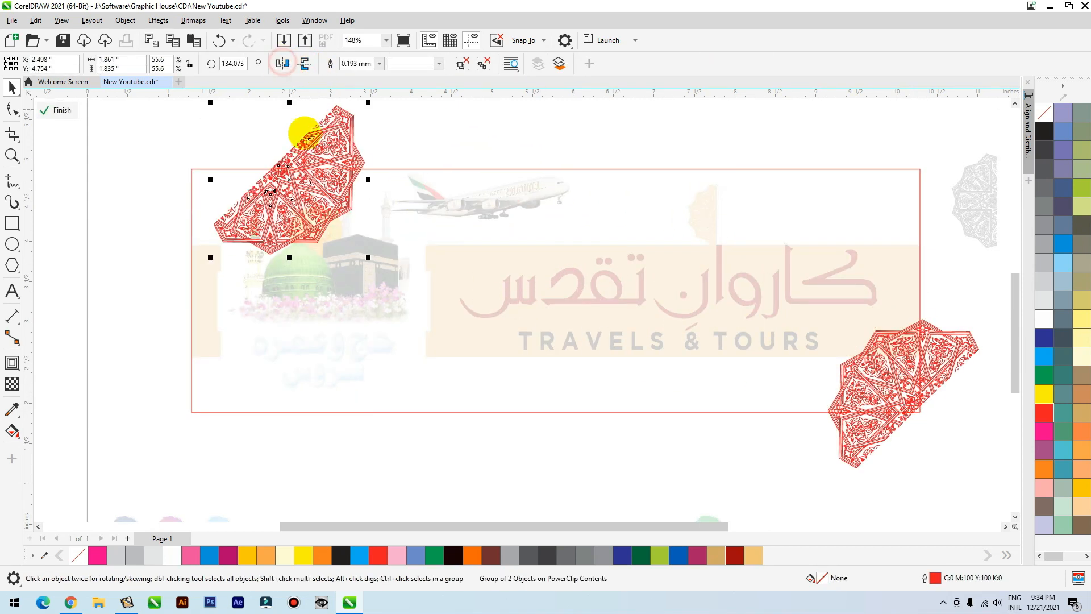
pyautogui.moveTo(368, 255); pyautogui.dragTo(385, 295)
pyautogui.moveTo(368, 258); pyautogui.dragTo(264, 229)
pyautogui.keyDown('ctrl'); pyautogui.click(437, 126); pyautogui.keyUp('ctrl')
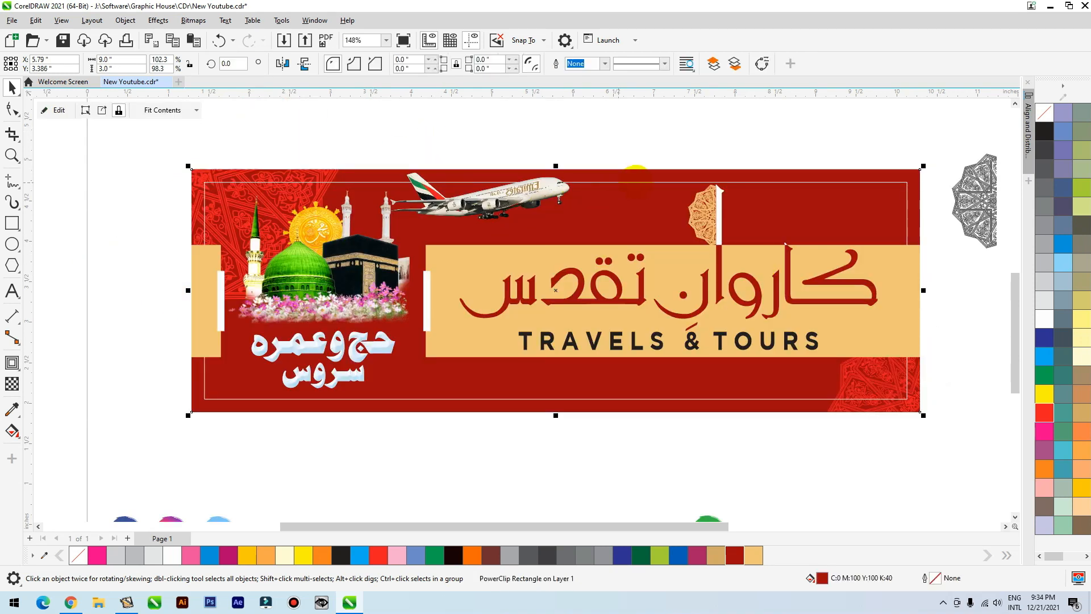
# Step: Delete the thin white frame inside the banner's edges
pyautogui.click(636, 182)
pyautogui.press('Delete')
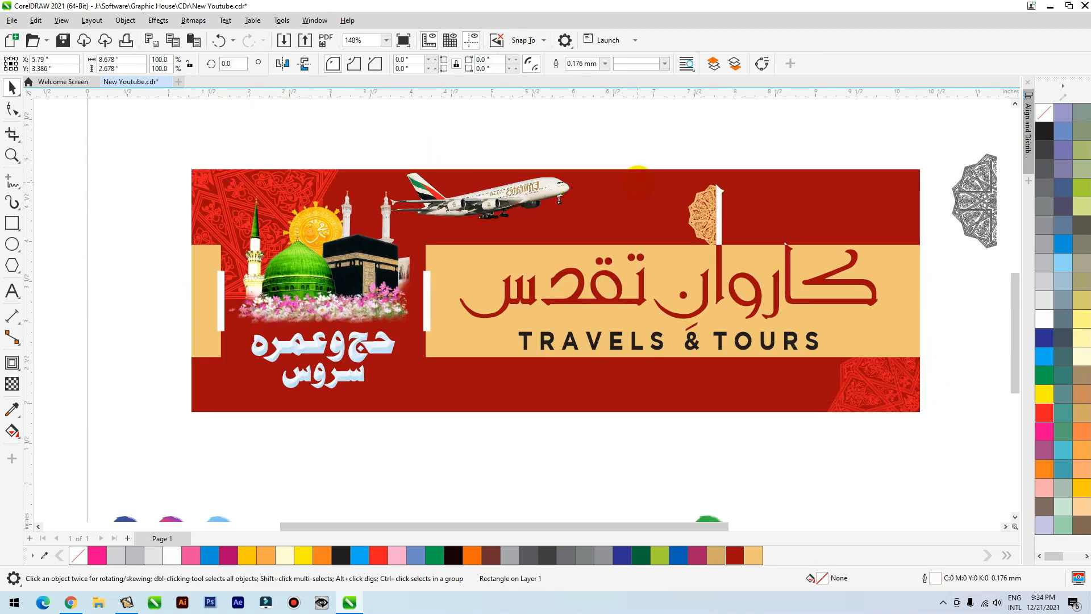
# Step: Move the airplane down and shrink it slightly so it overlaps the upper-left corner of the large gold strip
pyautogui.moveTo(533, 187); pyautogui.dragTo(536, 219)
pyautogui.press('F2')
pyautogui.moveTo(691, 140); pyautogui.dragTo(356, 365)
pyautogui.moveTo(522, 273); pyautogui.dragTo(552, 286)
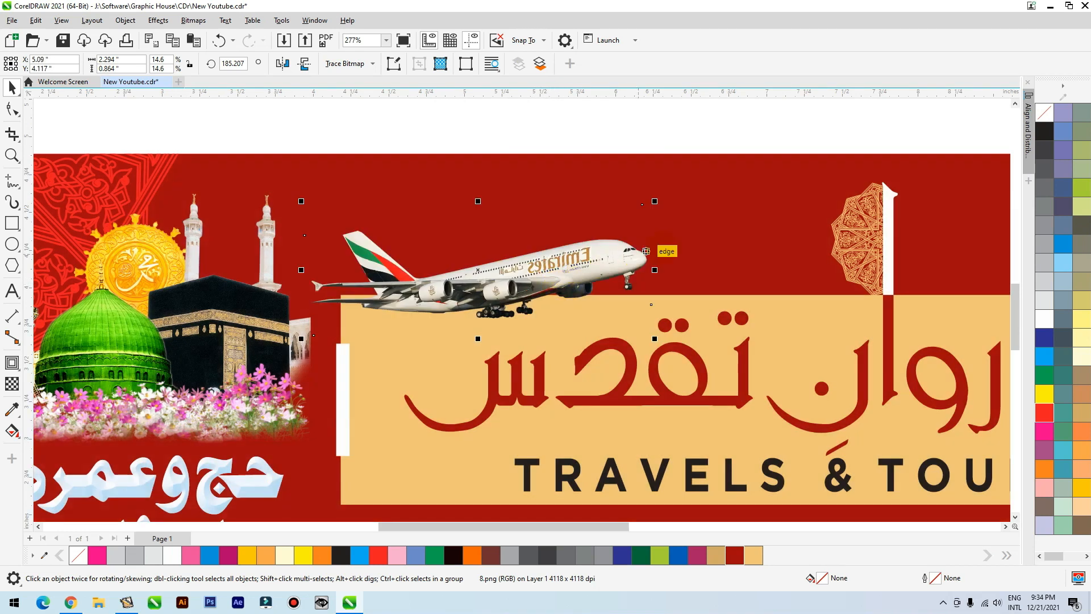
pyautogui.moveTo(655, 201); pyautogui.dragTo(640, 207)
pyautogui.moveTo(559, 261); pyautogui.dragTo(559, 267)
pyautogui.click(585, 189)
pyautogui.hotkey('shift', 'F2')
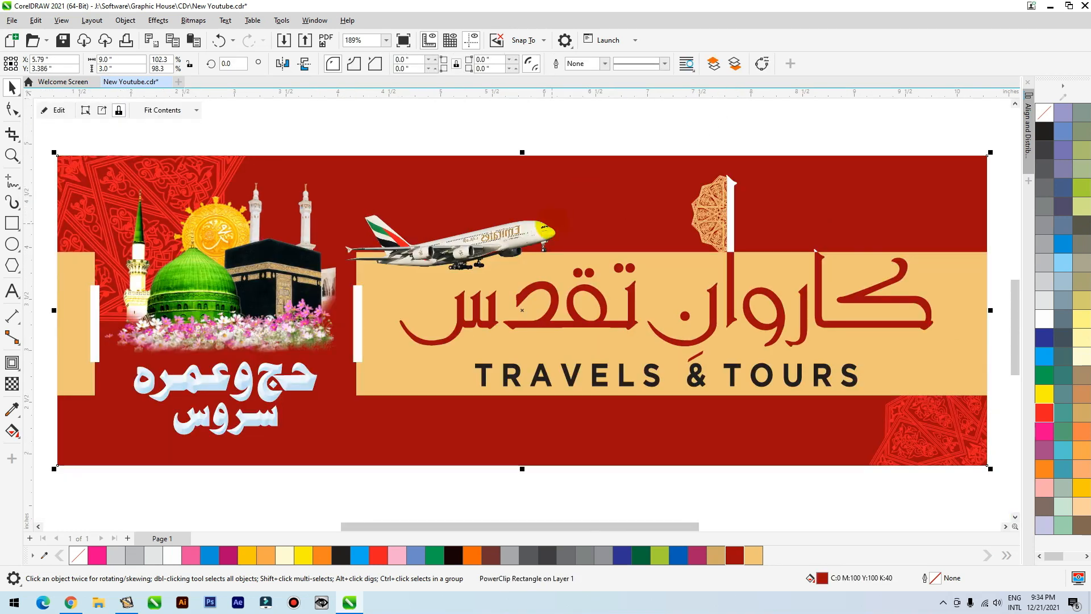
# Step: Copy the phone number text from the page footer onto the red area below the large gold strip
pyautogui.scroll(-1, 552, 224)
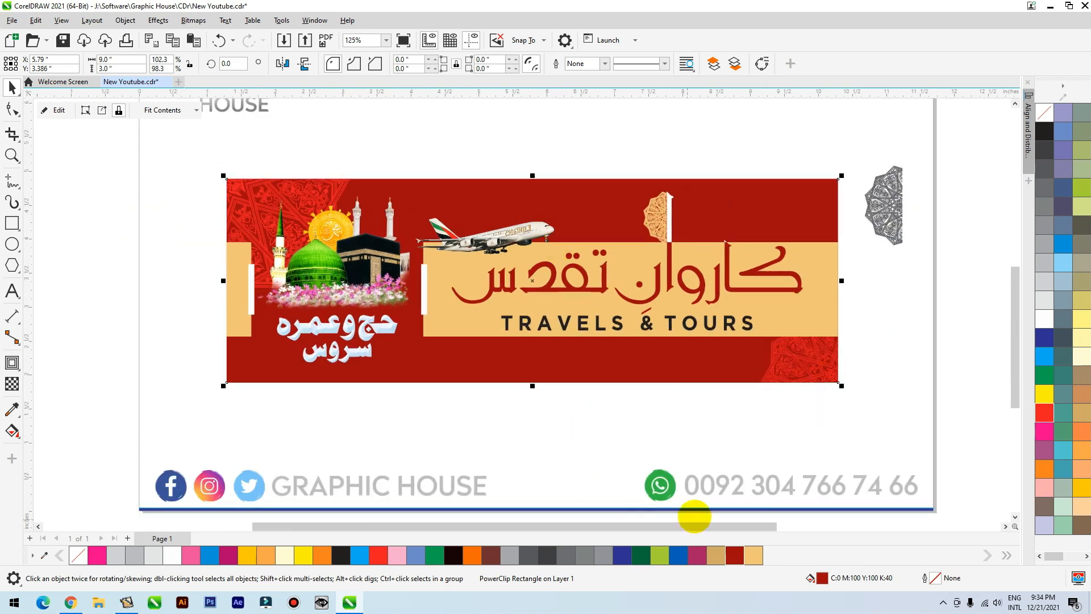
pyautogui.click(698, 492)
pyautogui.moveTo(699, 493); pyautogui.dragTo(462, 364)
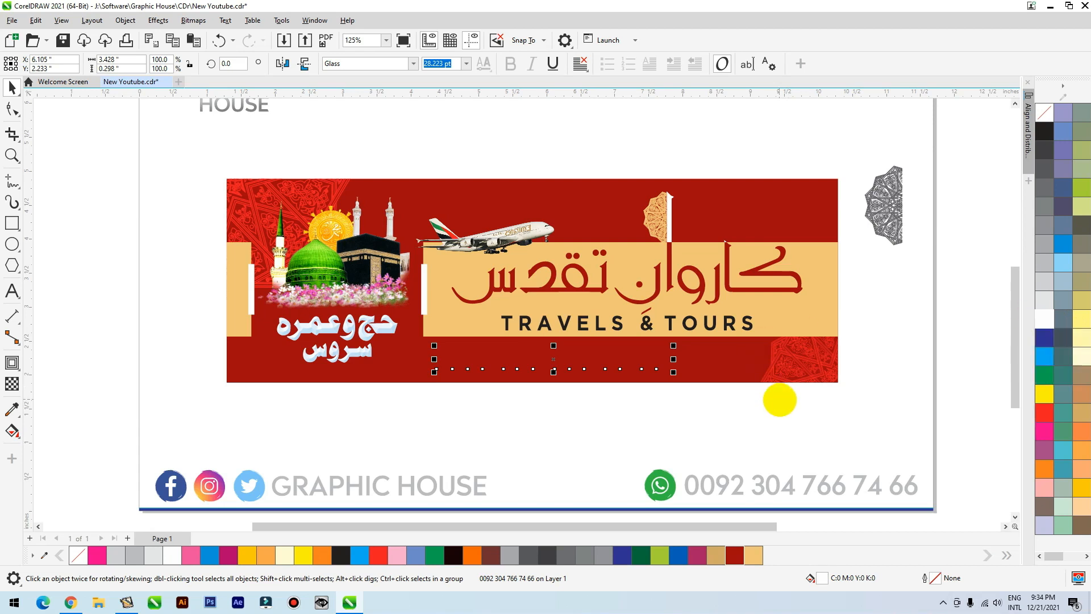
pyautogui.click(780, 398)
# Step: Reduce the white phone number text to fit the red area and duplicate it to the right on the same line
pyautogui.click(657, 360)
pyautogui.press('F10')
pyautogui.moveTo(674, 373)
pyautogui.mouseDown()
pyautogui.moveTo(694, 374)
pyautogui.moveTo(569, 357)
pyautogui.moveTo(689, 382)
pyautogui.mouseUp()
pyautogui.press('space')
pyautogui.rightClick(688, 382)
# Step: Group the two phone numbers and center them horizontally under the TRAVELS & TOURS line
pyautogui.moveTo(761, 427); pyautogui.dragTo(400, 324)
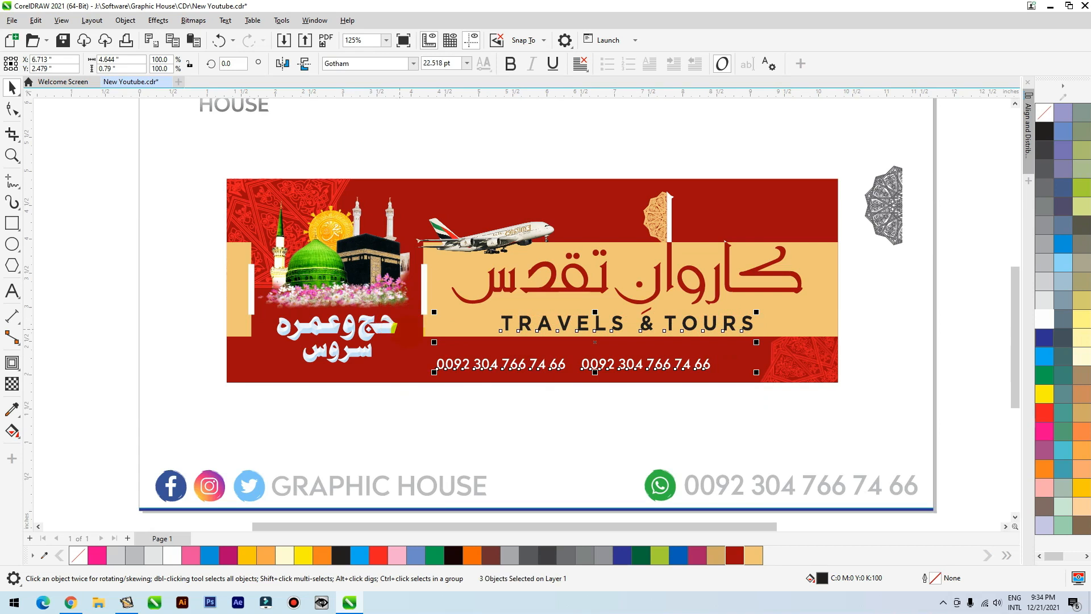
pyautogui.click(680, 435)
pyautogui.moveTo(755, 423); pyautogui.dragTo(406, 346)
pyautogui.hotkey('ctrl', 'g')
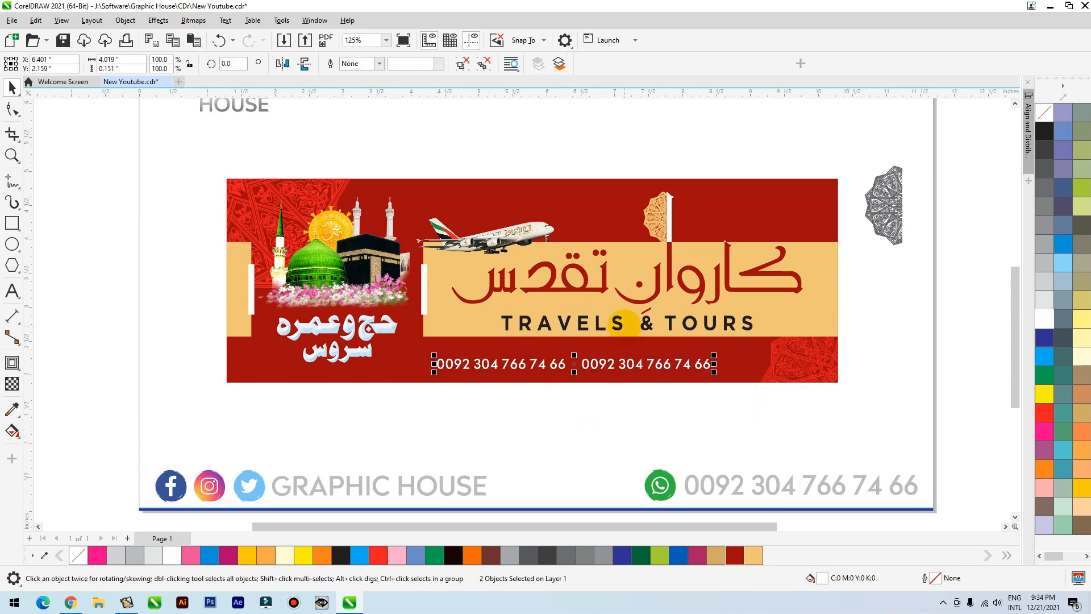
pyautogui.keyDown('shift'); pyautogui.click(620, 328); pyautogui.keyUp('shift')
pyautogui.press('c')
pyautogui.click(643, 440)
# Step: Draw a vertical divider line about 0.15 inches tall between the two phone numbers and outline it in gold
pyautogui.press('F2')
pyautogui.moveTo(826, 313); pyautogui.dragTo(377, 382)
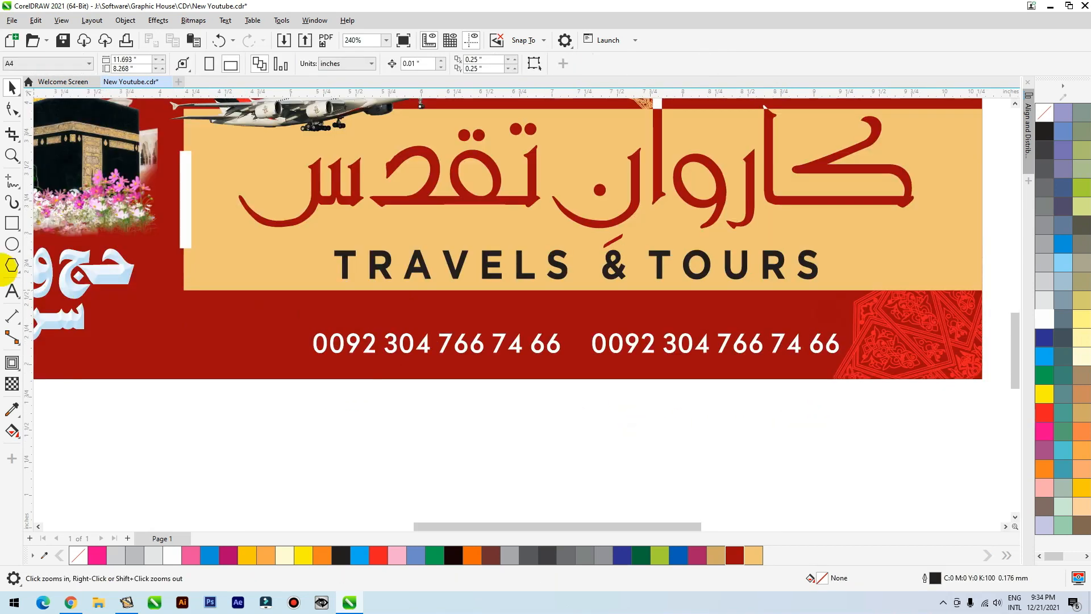
pyautogui.click(11, 183)
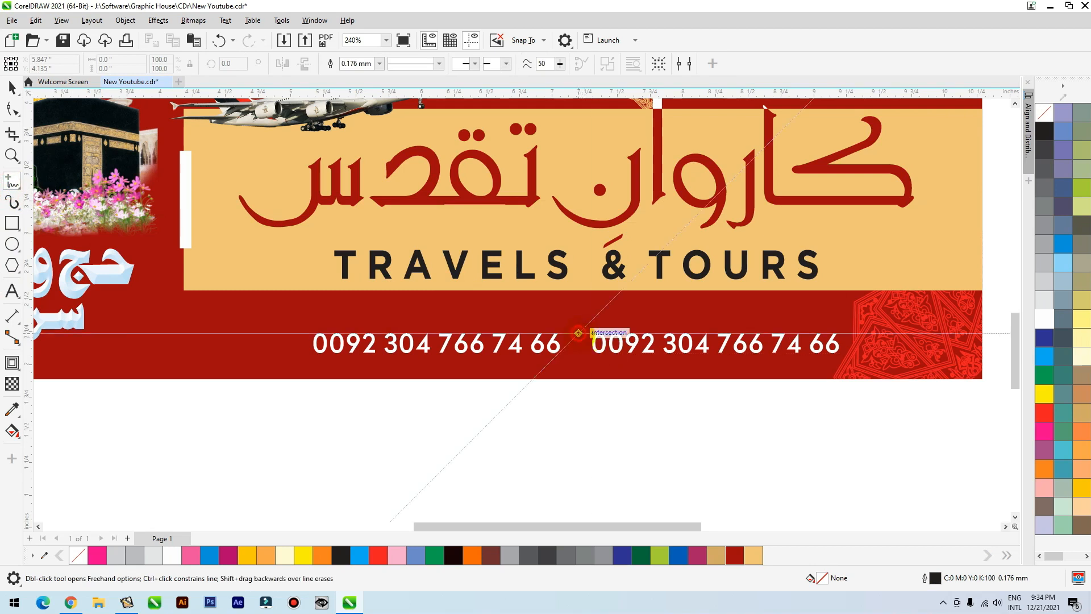
pyautogui.click(578, 355)
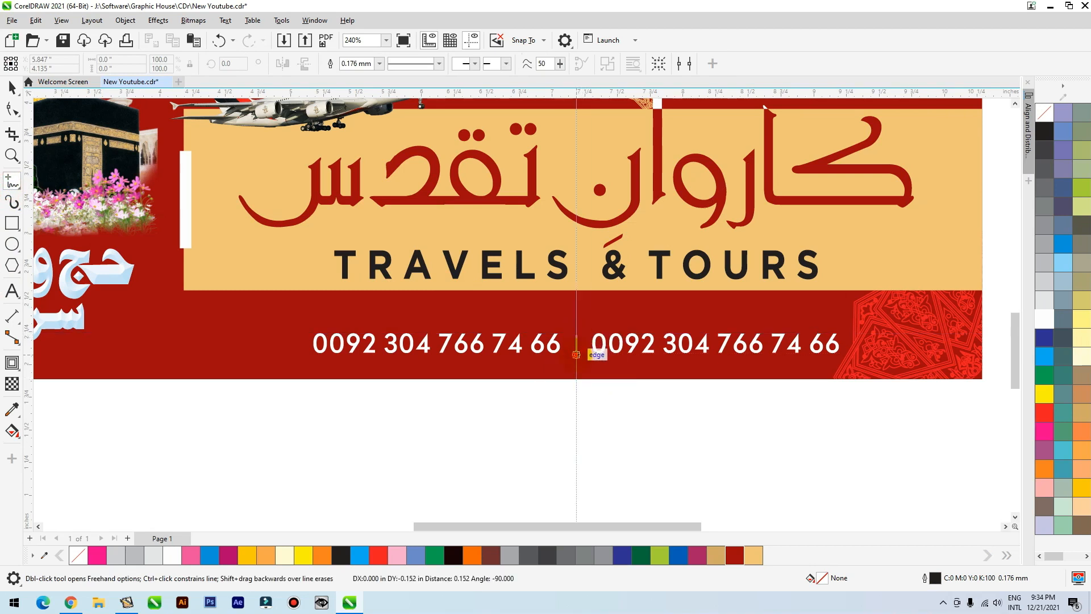
pyautogui.press('space')
pyautogui.rightClick(751, 556)
pyautogui.press('space')
pyautogui.click(621, 374)
pyautogui.click(635, 265)
pyautogui.press('space')
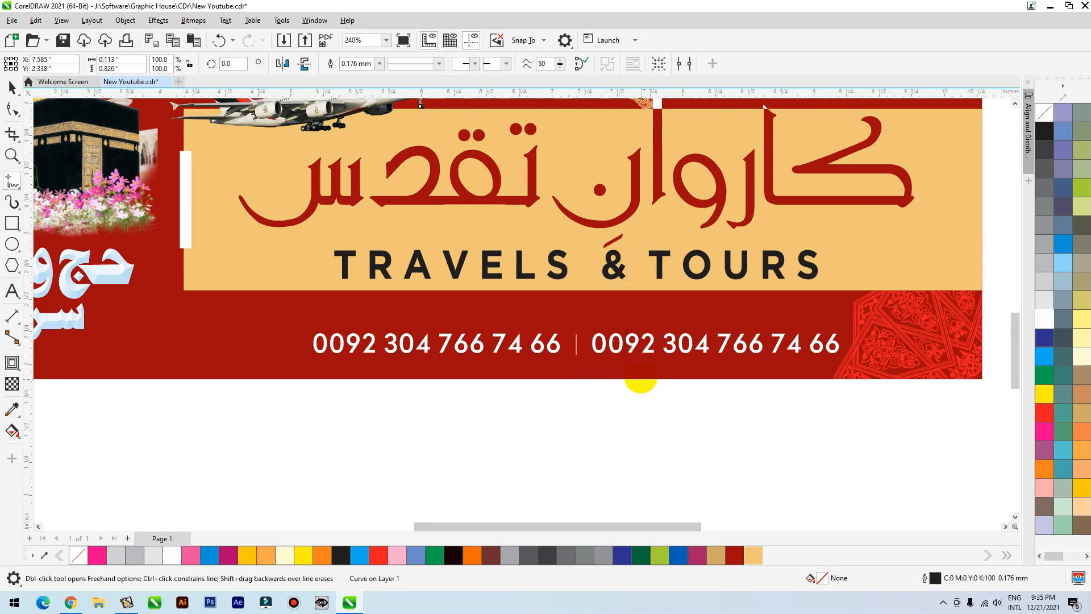
pyautogui.click(639, 380)
pyautogui.hotkey('shift', 'F2')
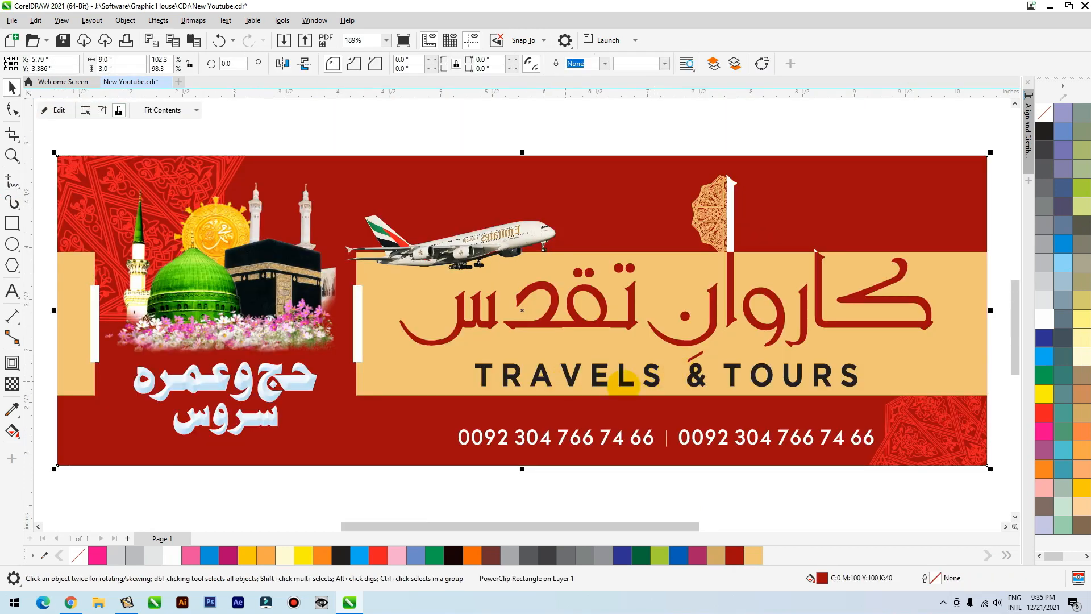
pyautogui.scroll(-3, 673, 326)
pyautogui.scroll(-2, 490, 341)
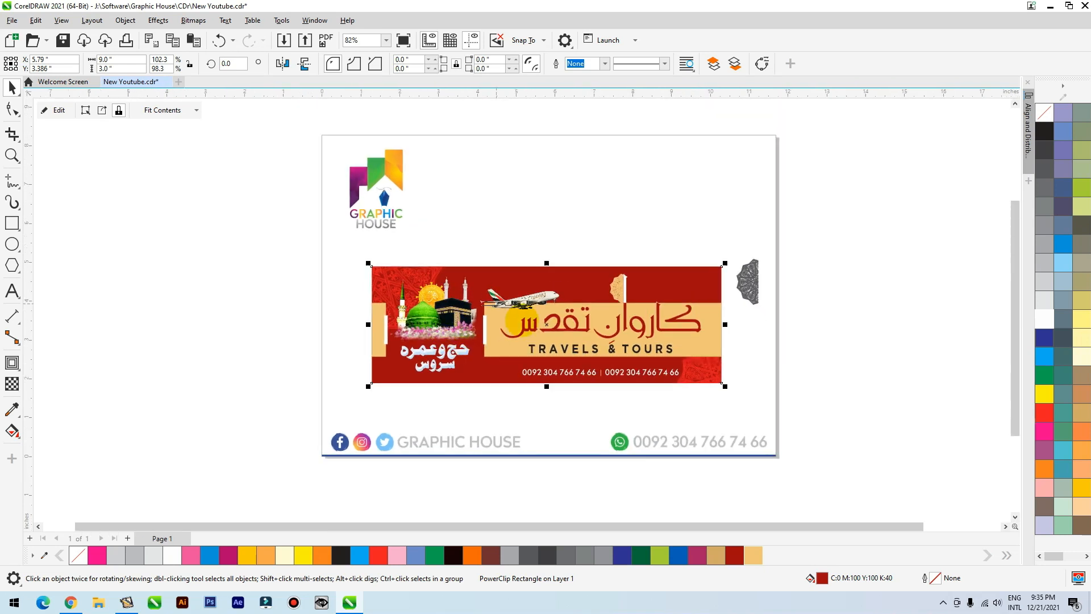
# Step: Duplicate the complete banner and place the copy beyond the page's upper-right corner
pyautogui.moveTo(747, 282); pyautogui.dragTo(756, 127)
pyautogui.scroll(-1, 762, 259)
pyautogui.moveTo(760, 258); pyautogui.dragTo(406, 396)
pyautogui.scroll(-1, 464, 357)
pyautogui.moveTo(551, 323); pyautogui.dragTo(856, 211)
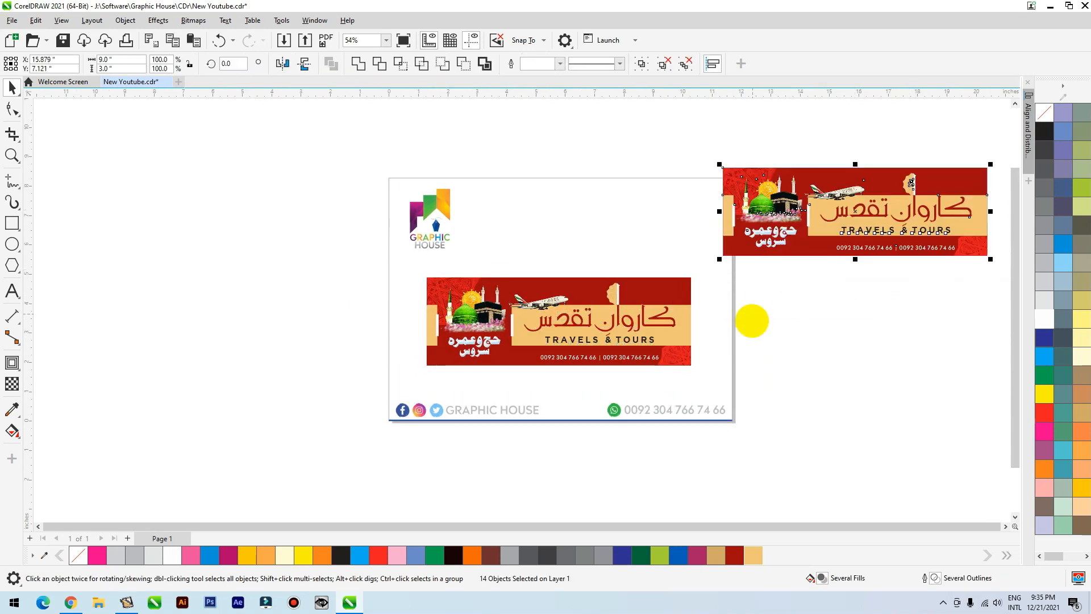
# Step: Delete the gold ornament and the white bar above the Urdu title on the page's banner
pyautogui.click(750, 324)
pyautogui.press('z')
pyautogui.moveTo(733, 263); pyautogui.dragTo(360, 377)
pyautogui.moveTo(758, 153); pyautogui.dragTo(642, 264)
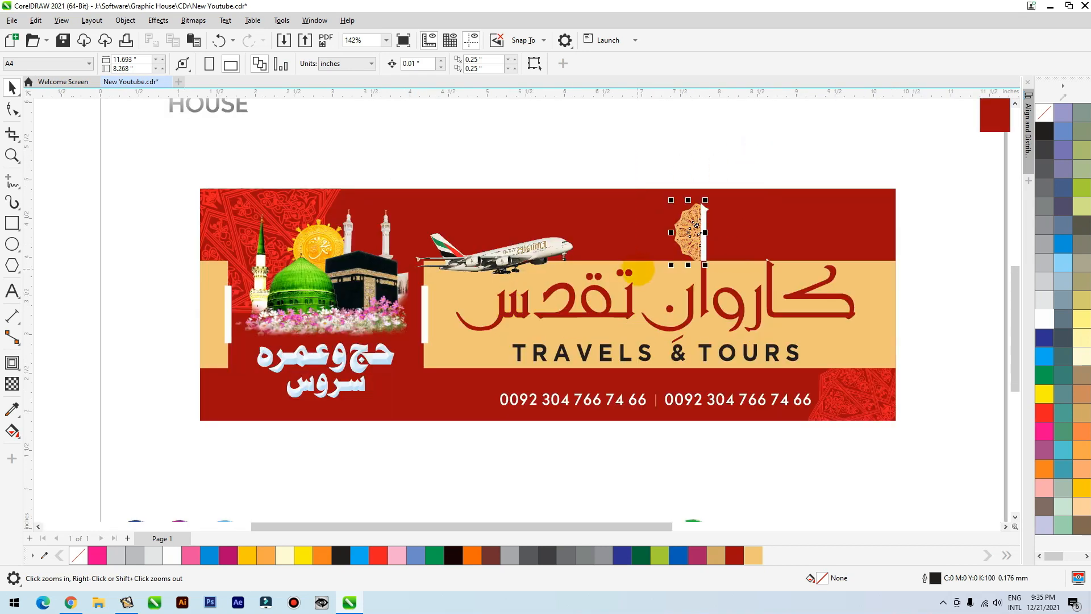
pyautogui.press('Delete')
pyautogui.click(704, 230)
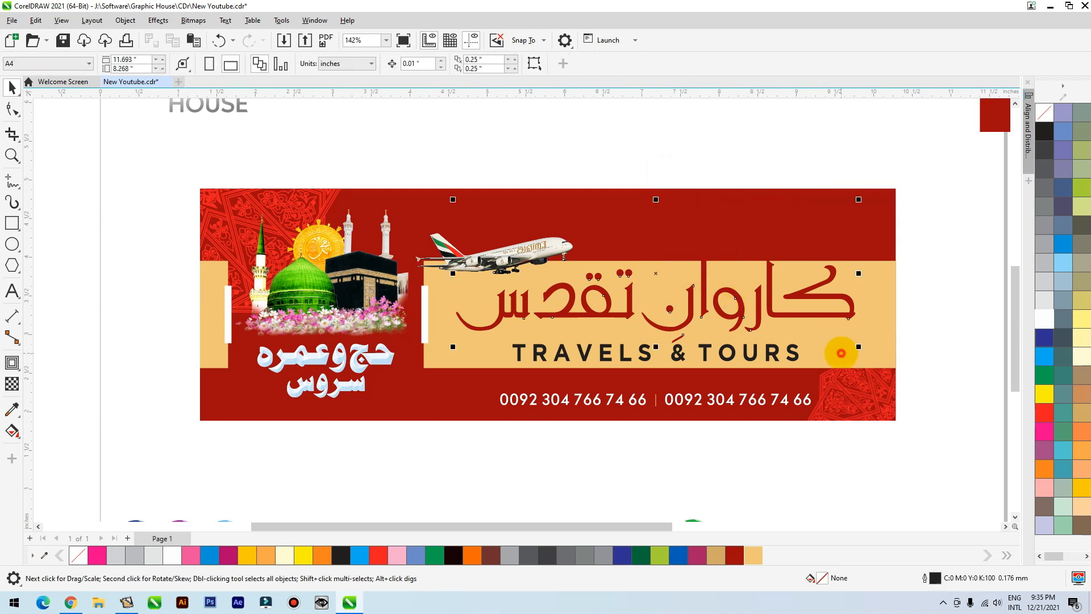
pyautogui.click(883, 369)
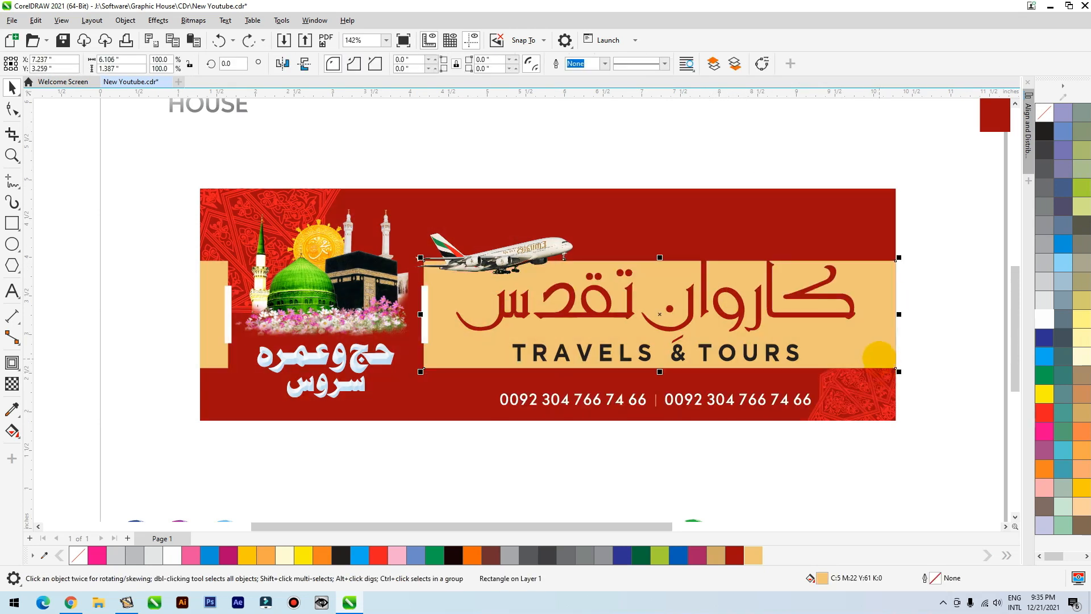
# Step: Delete the two white bars beside the mosque artwork and the small gold strip at the banner's left edge
pyautogui.click(423, 325)
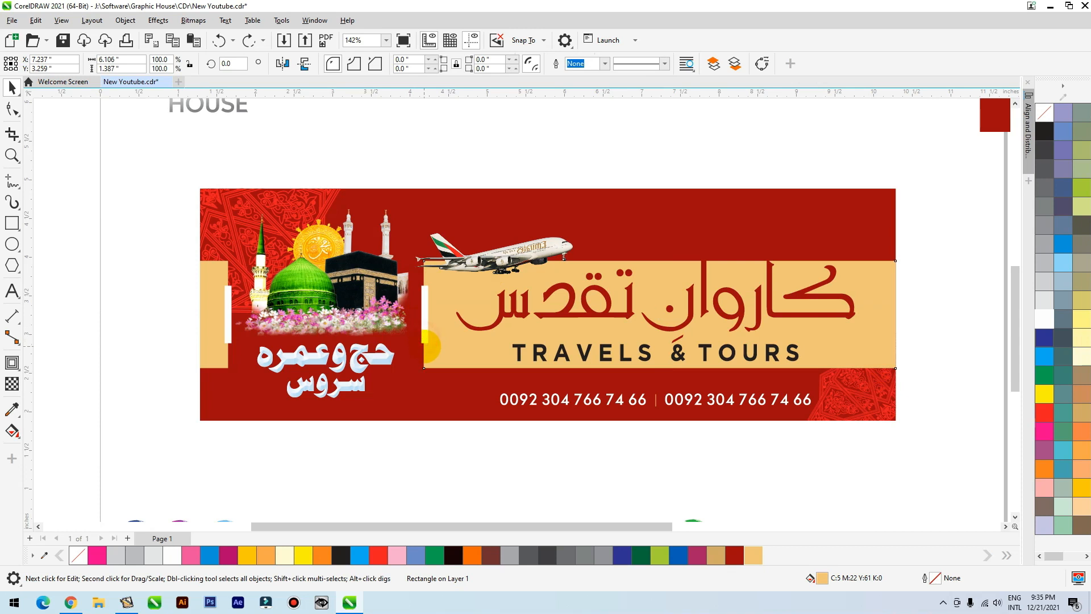
pyautogui.click(425, 334)
pyautogui.press('Delete')
pyautogui.click(228, 325)
pyautogui.press('Delete')
pyautogui.click(217, 333)
pyautogui.press('Delete')
# Step: Stretch the large gold rectangle up and down to the banner's full 3-inch height
pyautogui.click(868, 348)
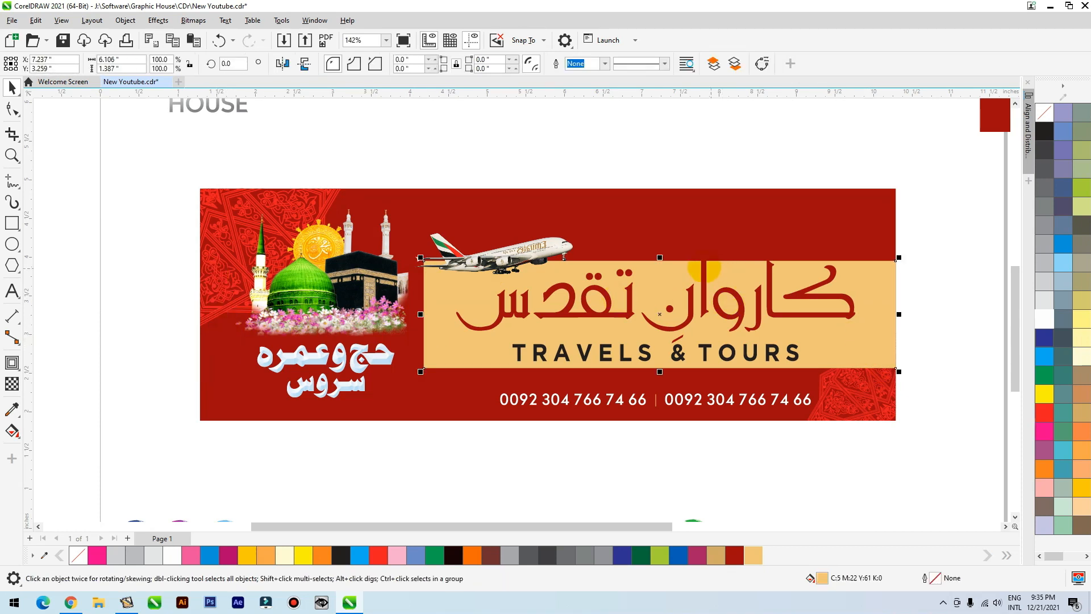
pyautogui.moveTo(669, 197); pyautogui.dragTo(670, 189)
pyautogui.moveTo(660, 444); pyautogui.dragTo(659, 424)
# Step: Move the phone numbers with their divider below the banner, fill them red and group them
pyautogui.moveTo(921, 355); pyautogui.dragTo(377, 448)
pyautogui.moveTo(698, 400); pyautogui.dragTo(694, 453)
pyautogui.click(1045, 412)
pyautogui.hotkey('ctrl', 'g')
# Step: Convert the gold rectangle to curves and move both bottom corner nodes inward to form a downward-tapering panel
pyautogui.click(591, 300)
pyautogui.click(596, 318)
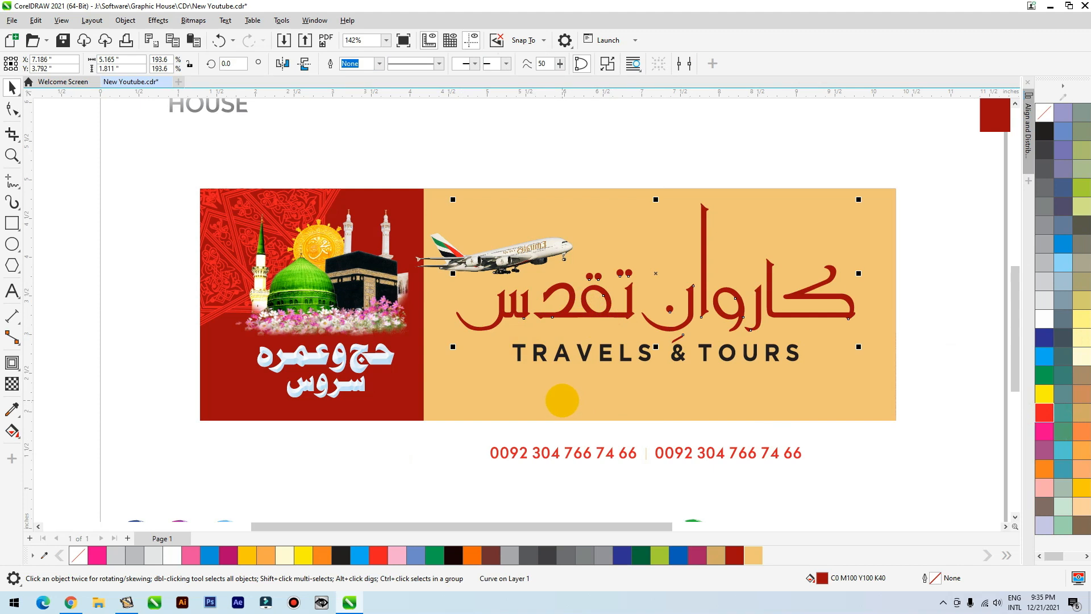
pyautogui.click(562, 401)
pyautogui.click(12, 108)
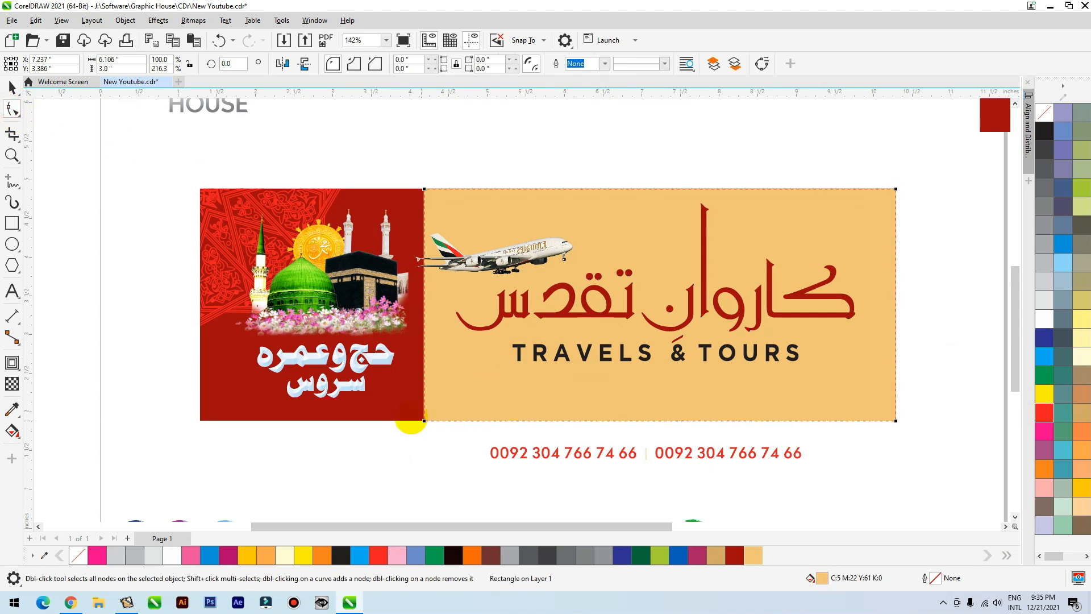
pyautogui.hotkey('ctrl', 'q')
pyautogui.moveTo(423, 420); pyautogui.dragTo(470, 420)
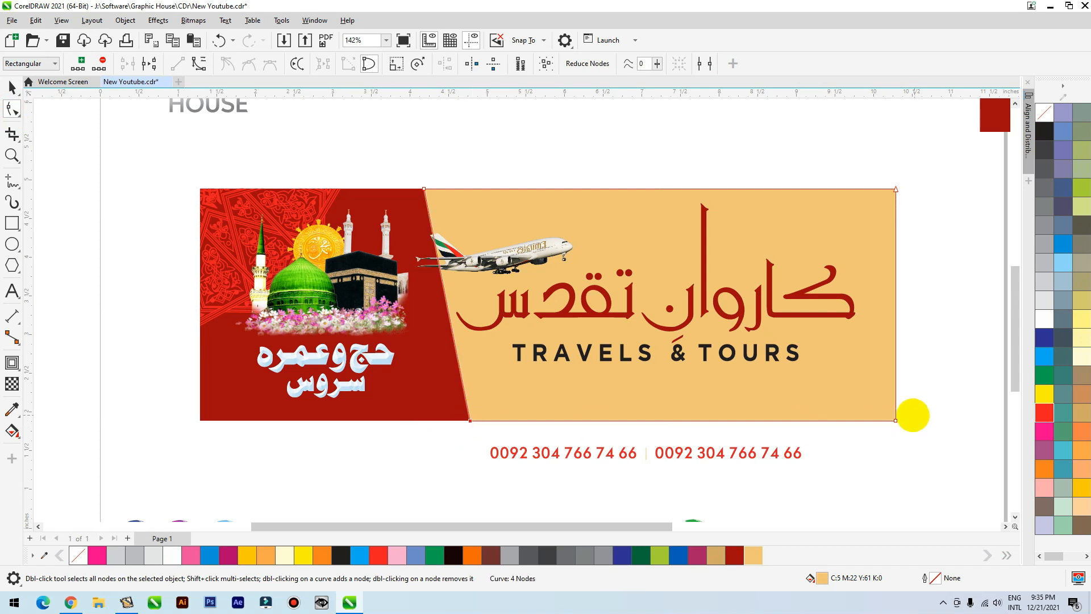
pyautogui.moveTo(896, 421); pyautogui.dragTo(844, 421)
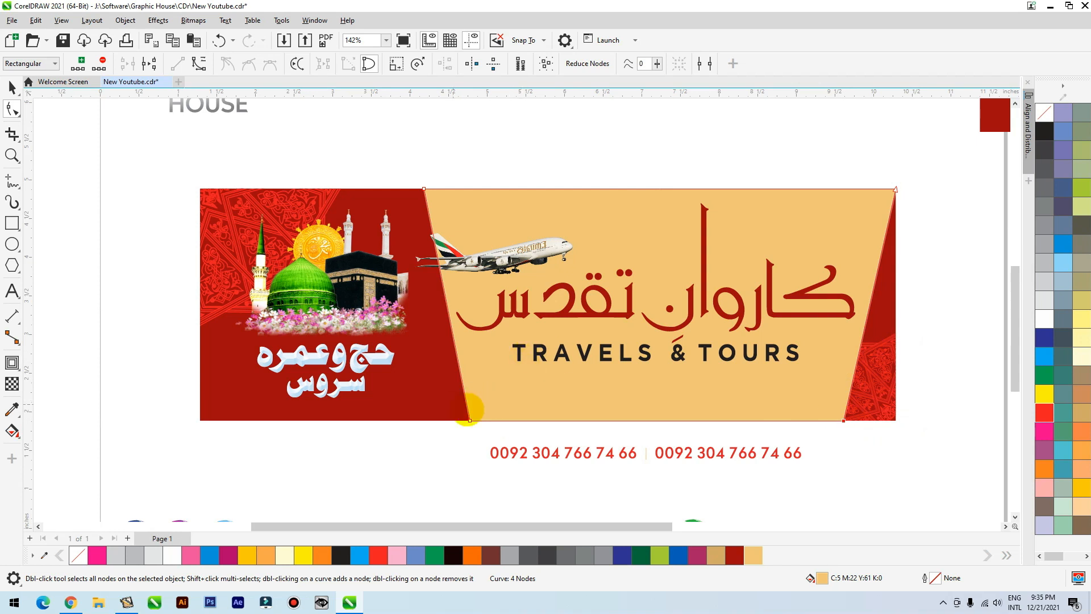
# Step: Scale the Urdu title and the TRAVELS & TOURS line down together to about 4.59 inches wide
pyautogui.press('space')
pyautogui.click(685, 319)
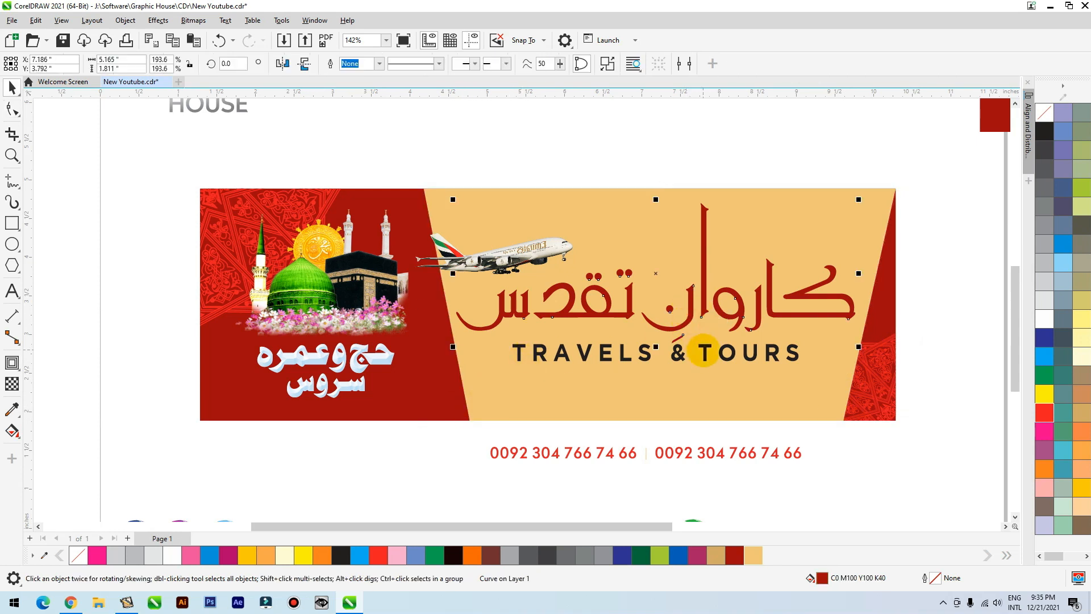
pyautogui.click(703, 353)
pyautogui.keyDown('shift'); pyautogui.click(706, 313); pyautogui.keyUp('shift')
pyautogui.moveTo(858, 199); pyautogui.dragTo(836, 208)
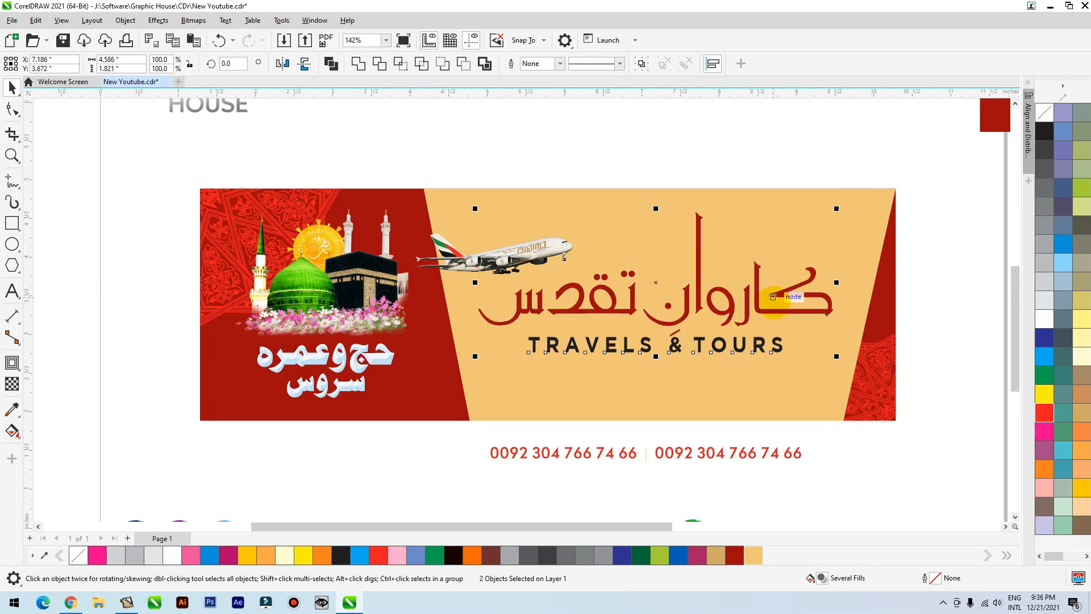
# Step: Group the Urdu title with the TRAVELS & TOURS line and center the group on the gold panel
pyautogui.hotkey('ctrl', 'g')
pyautogui.moveTo(768, 310); pyautogui.dragTo(767, 320)
pyautogui.moveTo(839, 238); pyautogui.dragTo(815, 226)
pyautogui.hotkey('ctrl', 'z')
pyautogui.keyDown('shift'); pyautogui.click(824, 321); pyautogui.keyUp('shift')
pyautogui.press('e')
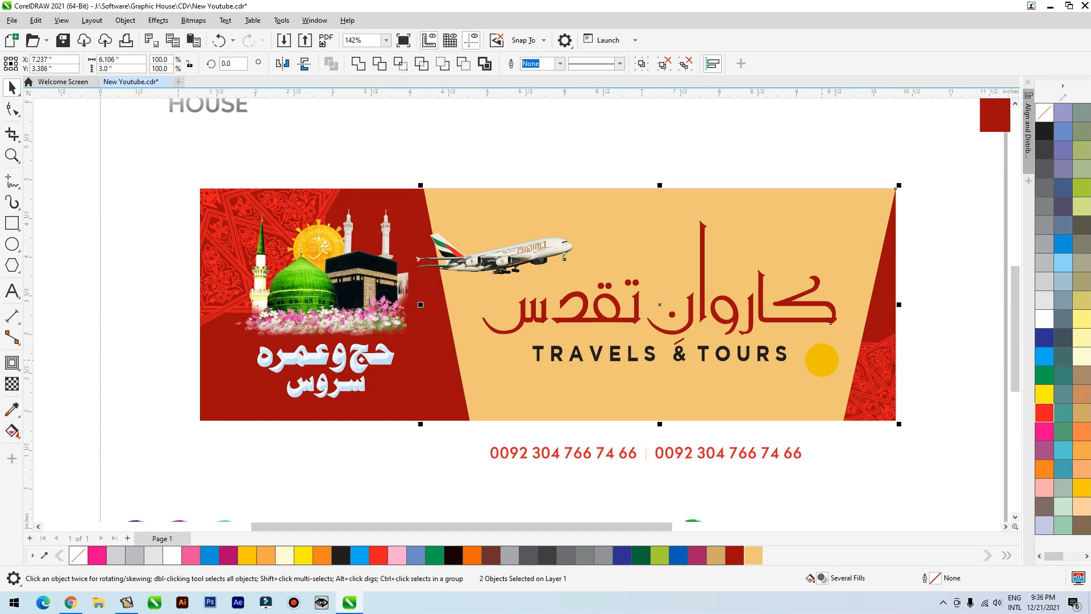
# Step: Shift the gold panel and title group about 0.22 inches left, and move the airplane above the banner
pyautogui.press('Left')
pyautogui.press('Left')
pyautogui.press('Left')
pyautogui.press('Left')
pyautogui.press('Left')
pyautogui.press('Left')
pyautogui.press('Left')
pyautogui.press('Left')
pyautogui.press('Left')
pyautogui.press('Left')
pyautogui.press('Left')
pyautogui.press('Left')
pyautogui.press('Left')
pyautogui.press('Left')
pyautogui.press('Left')
pyautogui.press('Left')
pyautogui.press('Left')
pyautogui.press('Left')
pyautogui.press('Left')
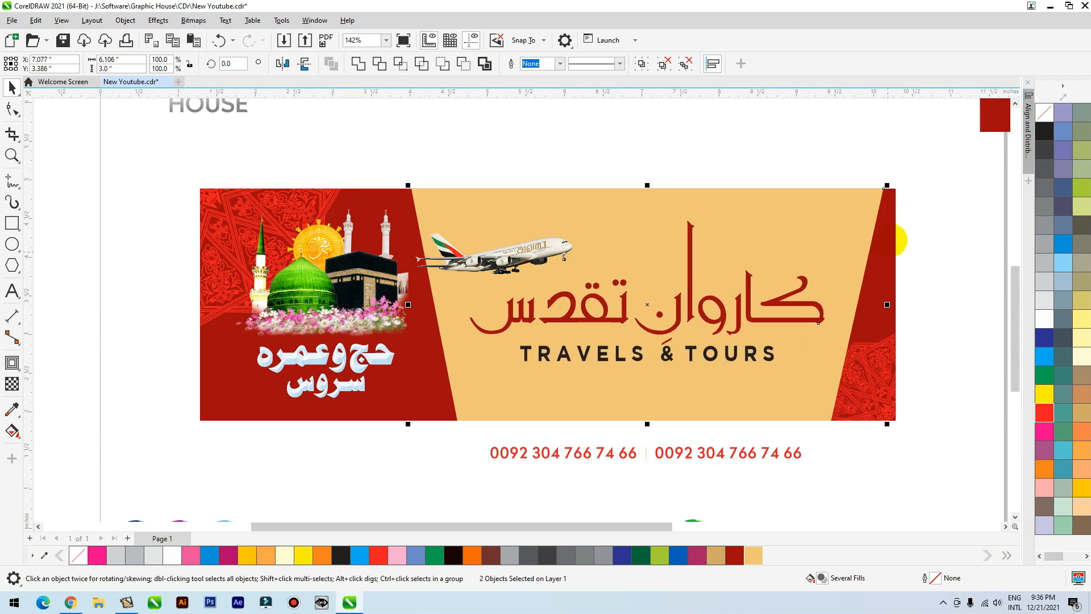
pyautogui.moveTo(530, 242); pyautogui.dragTo(547, 125)
# Step: Ungroup the title lines and move the TRAVELS & TOURS line slightly farther below the Urdu title
pyautogui.click(662, 310)
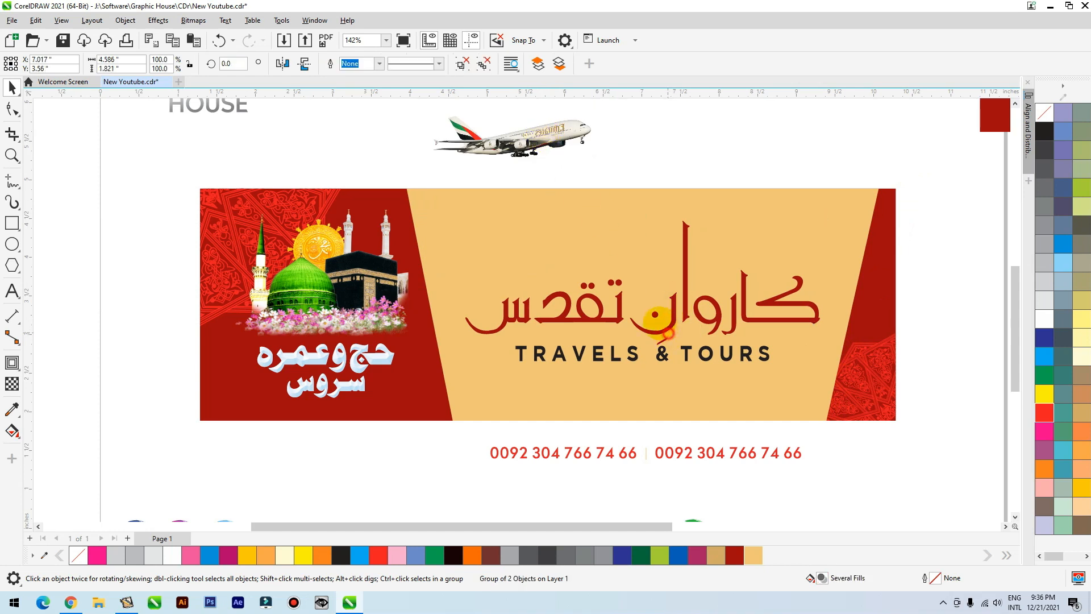
pyautogui.click(470, 64)
pyautogui.click(716, 364)
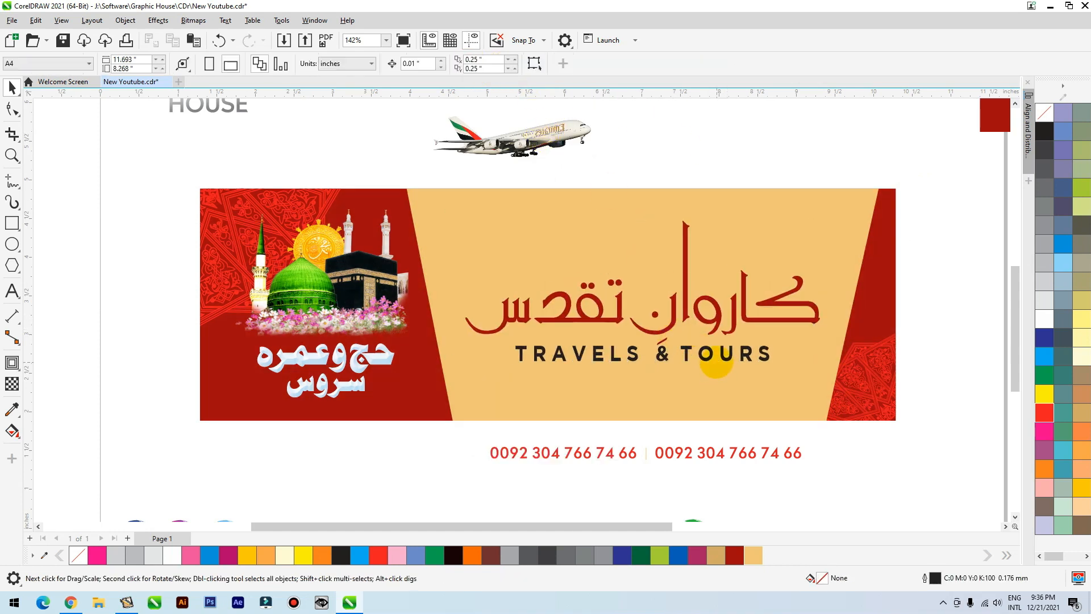
pyautogui.moveTo(706, 358); pyautogui.dragTo(708, 370)
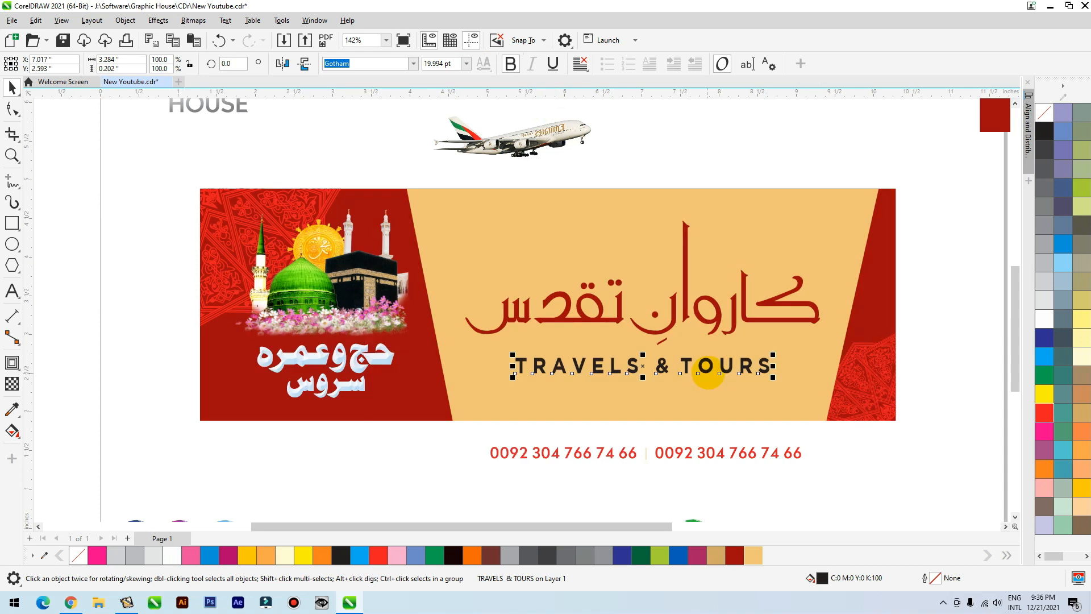
pyautogui.doubleClick(729, 326)
pyautogui.click(734, 326)
pyautogui.keyDown('shift'); pyautogui.click(740, 218); pyautogui.keyUp('shift')
pyautogui.click(813, 145)
# Step: Trim away the gold panel's right part with a rectangle about 3.76 × 3.54 inches, and delete the rectangle
pyautogui.click(12, 223)
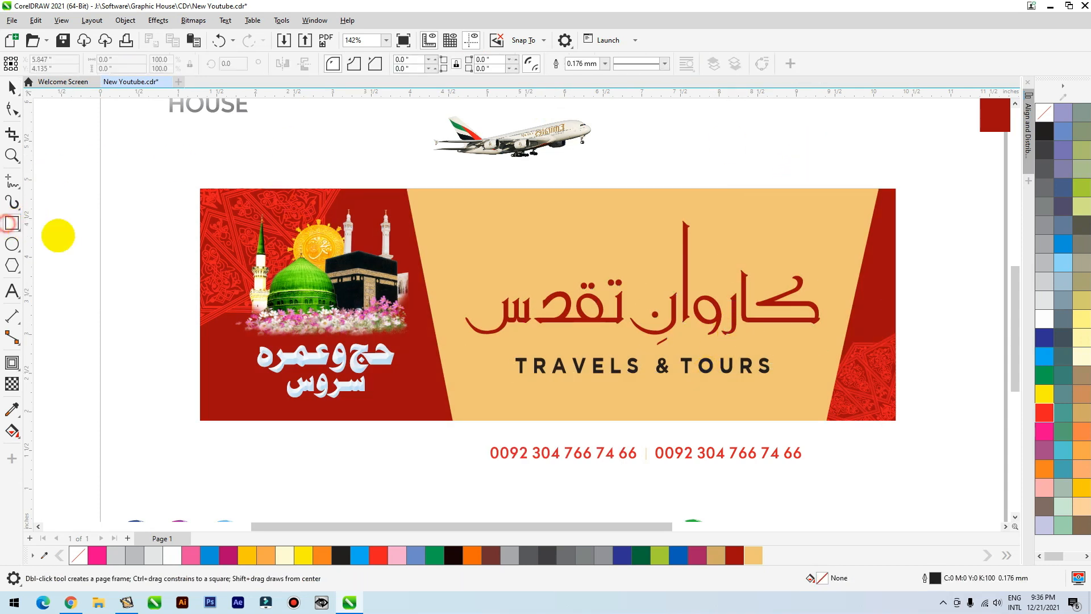
pyautogui.moveTo(928, 156); pyautogui.dragTo(637, 430)
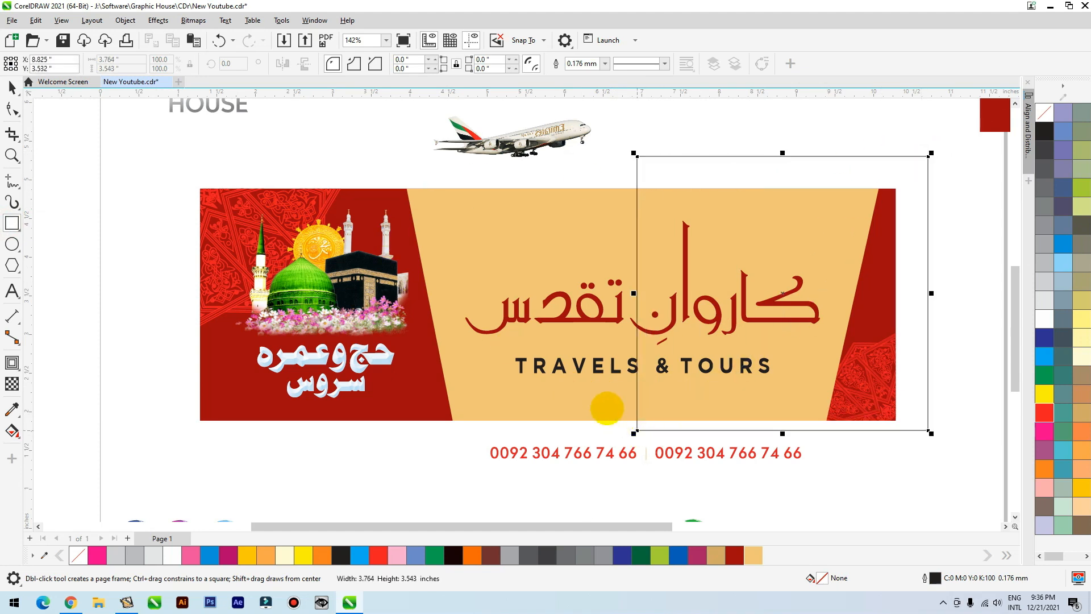
pyautogui.press('space')
pyautogui.keyDown('shift'); pyautogui.click(597, 398); pyautogui.keyUp('shift')
pyautogui.click(382, 62)
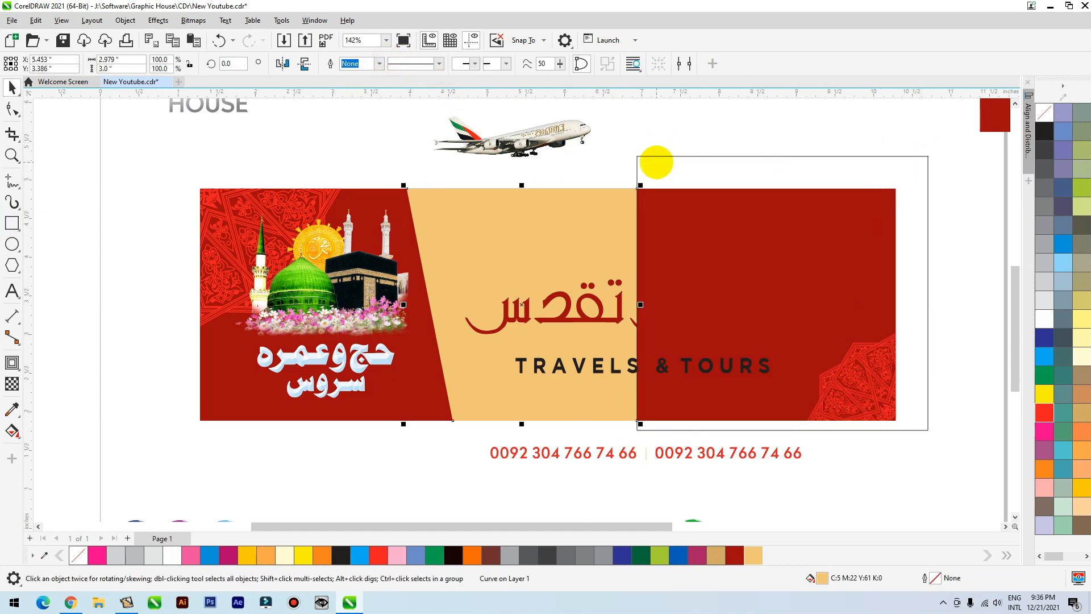
pyautogui.press('Delete')
# Step: Mirror a copy of the remaining gold half to the right and weld both halves into one symmetrical panel
pyautogui.click(560, 208)
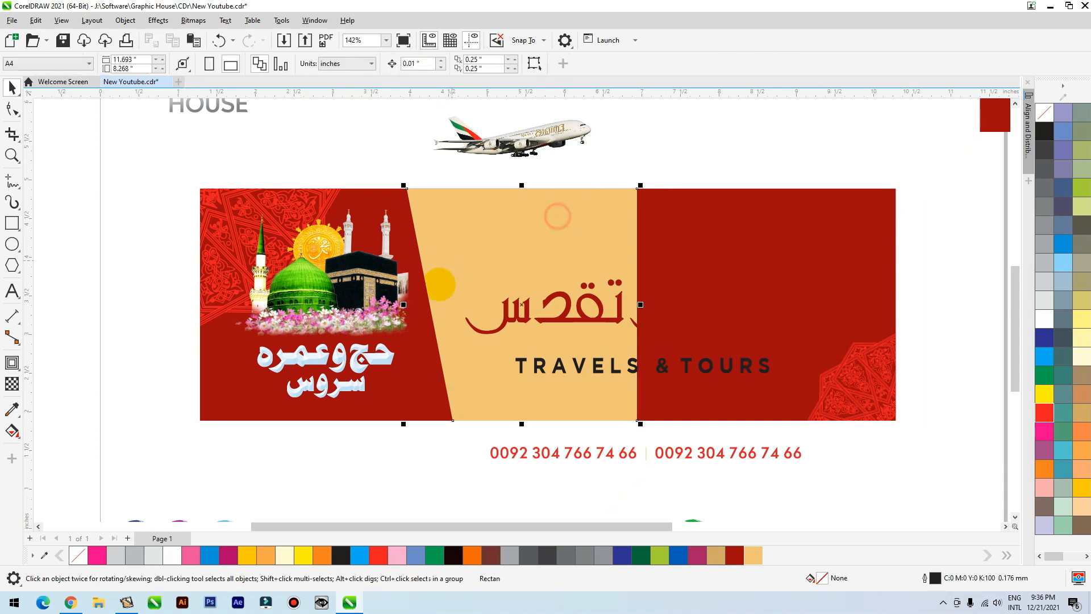
pyautogui.moveTo(403, 305); pyautogui.dragTo(685, 309)
pyautogui.rightClick(685, 309)
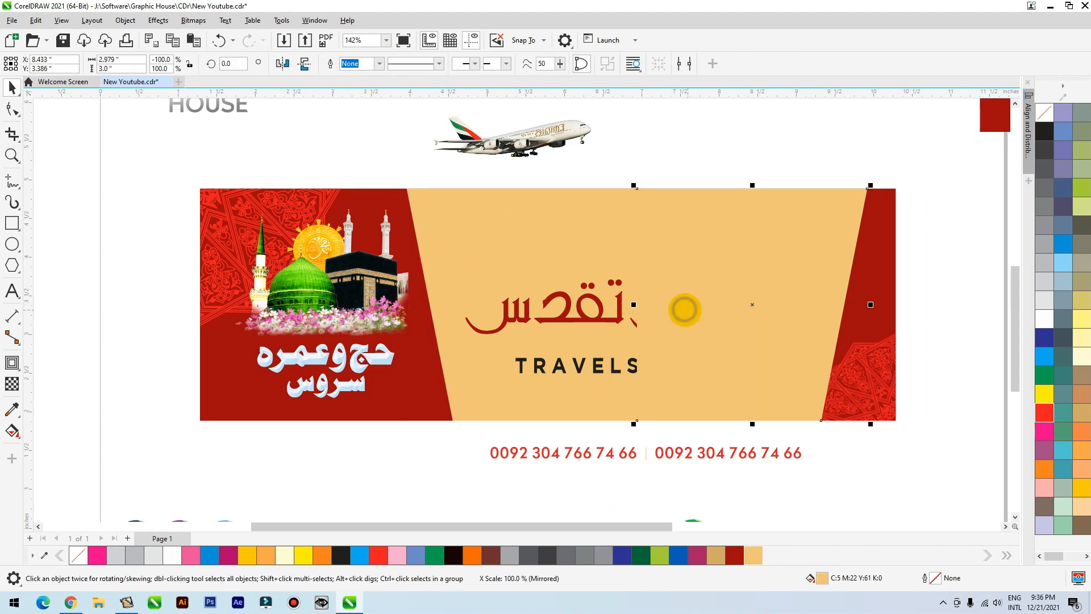
pyautogui.keyDown('shift'); pyautogui.click(472, 232); pyautogui.keyUp('shift')
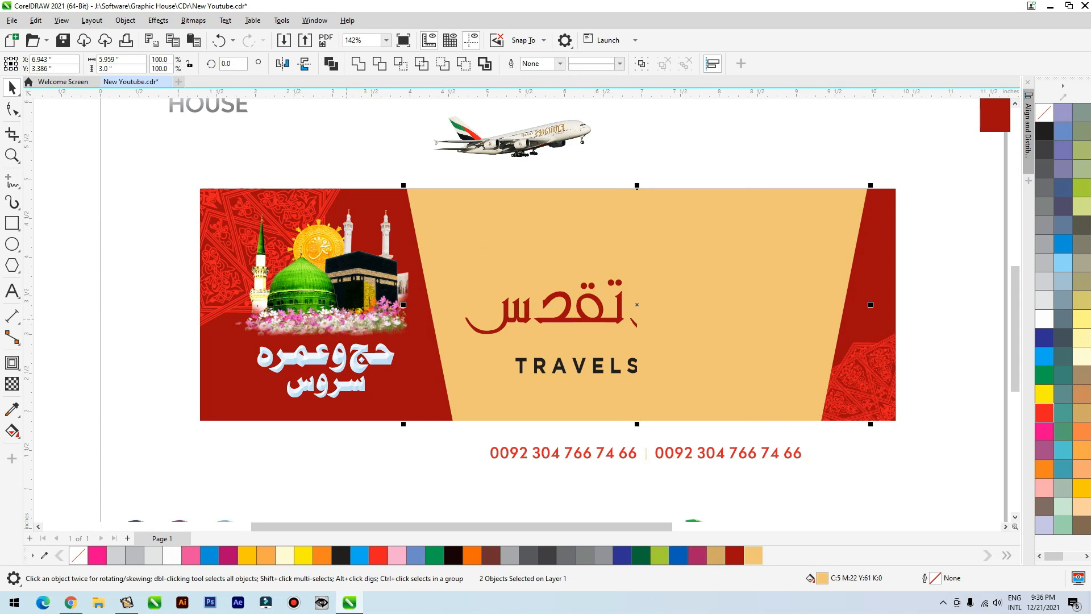
pyautogui.click(358, 64)
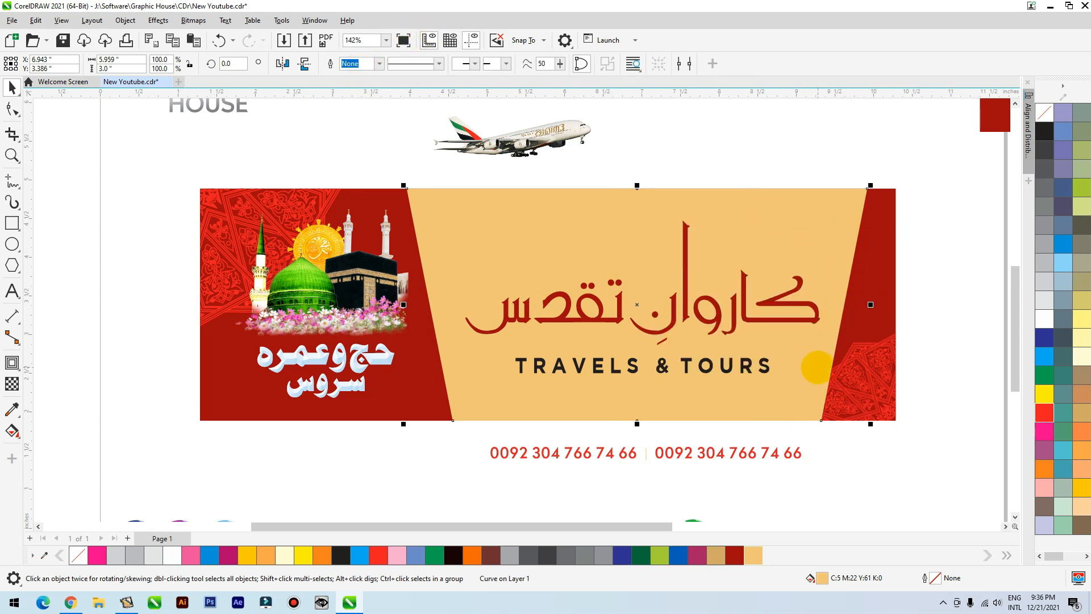
# Step: Duplicate the gold panel, fill the copy with red and widen it to about 6.18 inches
pyautogui.moveTo(817, 368); pyautogui.dragTo(813, 370)
pyautogui.rightClick(813, 370)
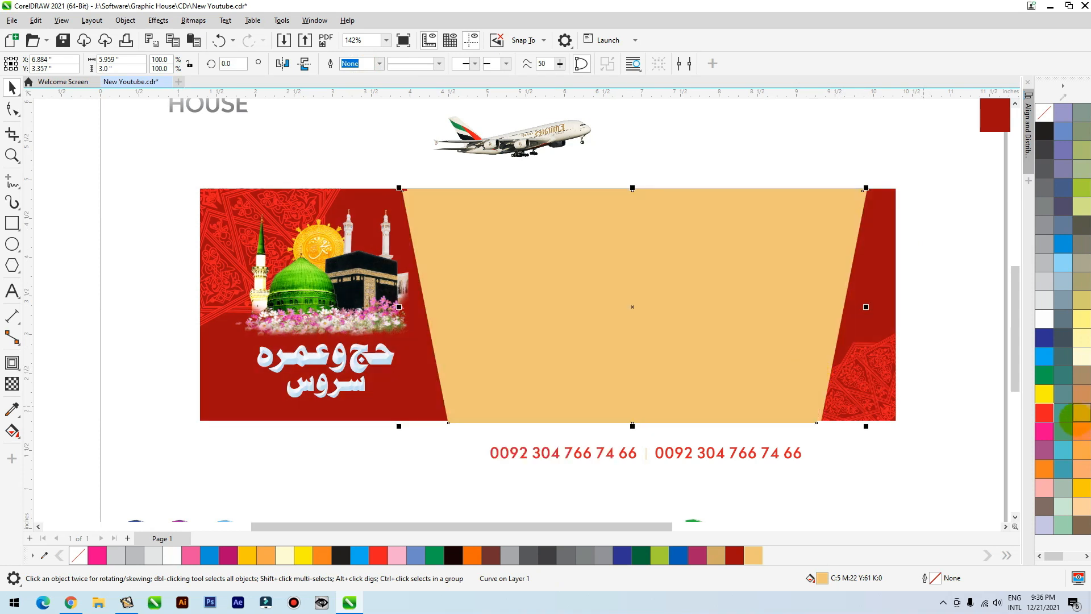
pyautogui.click(1043, 413)
pyautogui.moveTo(867, 306); pyautogui.dragTo(875, 306)
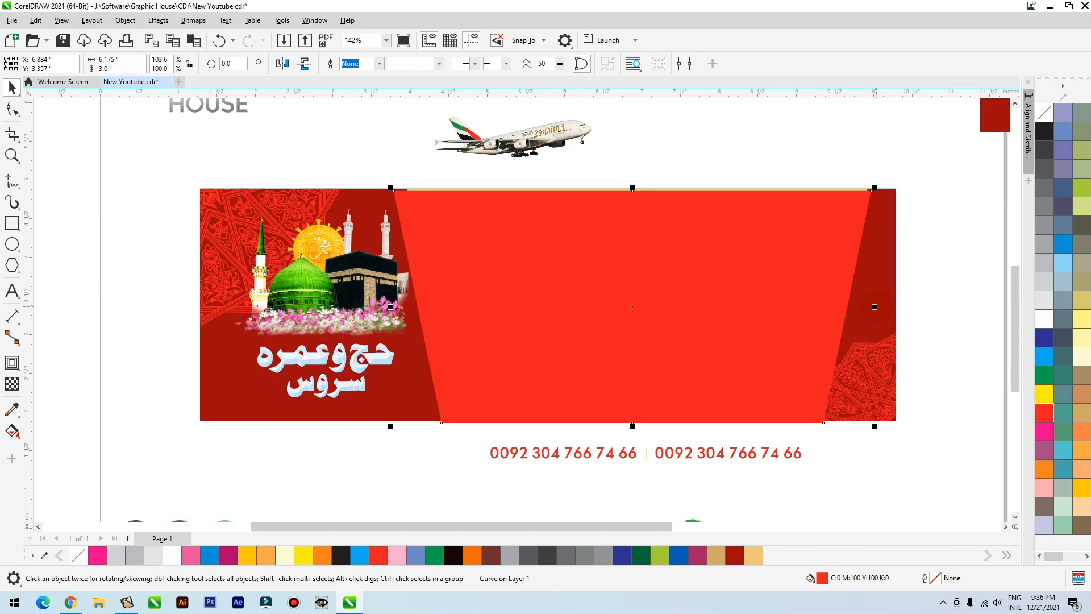
# Step: Place the red panel directly behind the gold panel and align it so equal red strips border both sides
pyautogui.hotkey('shift', 'pagedown')
pyautogui.hotkey('ctrl', 'pageup')
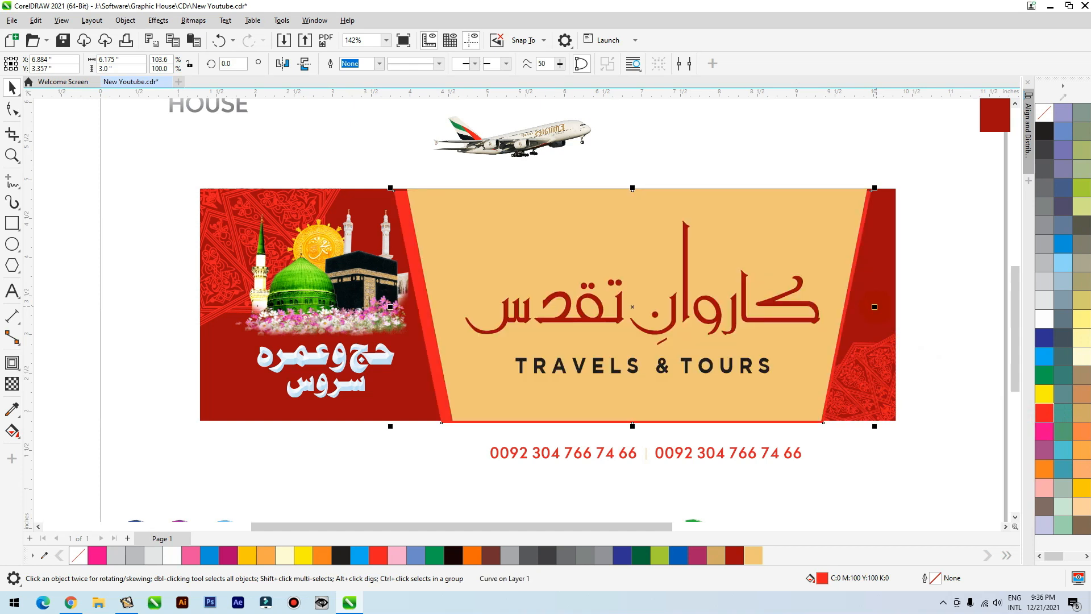
pyautogui.click(938, 196)
pyautogui.click(892, 208)
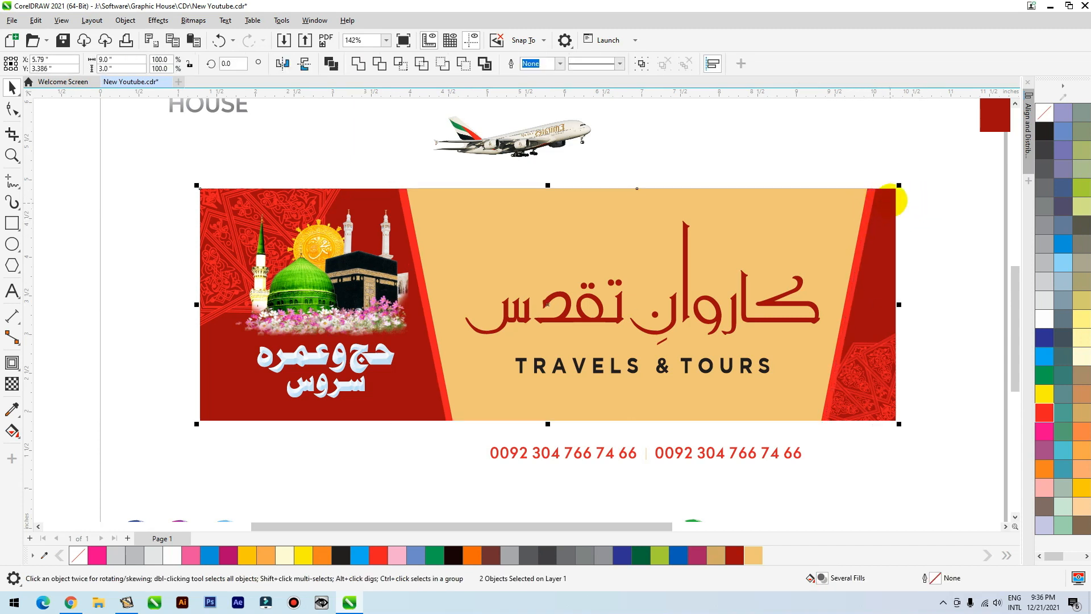
pyautogui.click(900, 164)
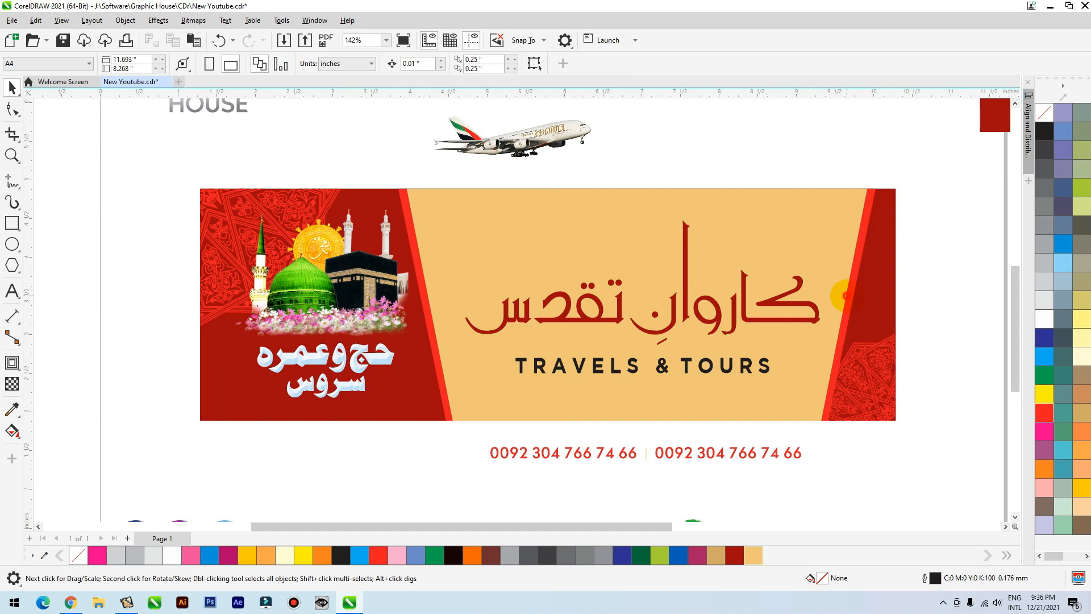
# Step: Move the red panel's bottom-left and top-right corner nodes onto the gold panel's edges to taper both red strips
pyautogui.click(845, 296)
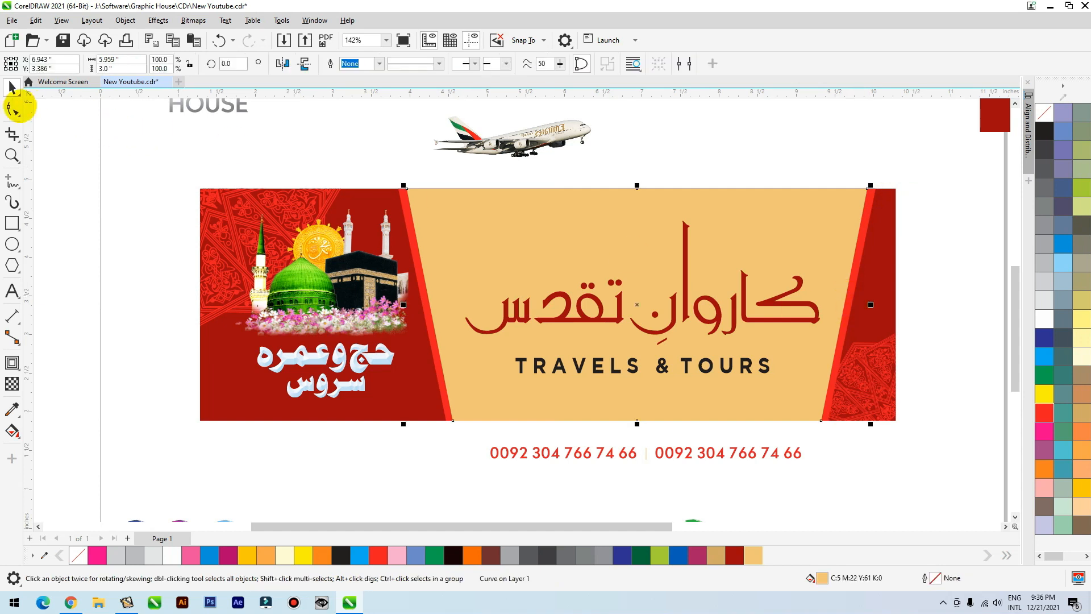
pyautogui.click(13, 109)
pyautogui.moveTo(437, 426); pyautogui.dragTo(455, 431)
pyautogui.click(445, 413)
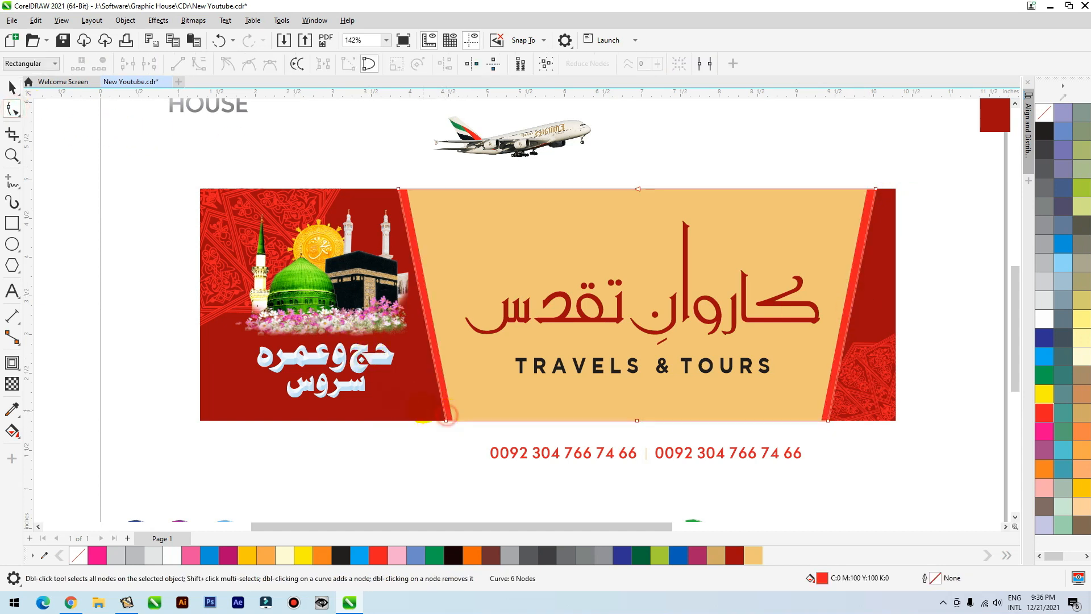
pyautogui.moveTo(418, 399); pyautogui.dragTo(467, 436)
pyautogui.press('Right')
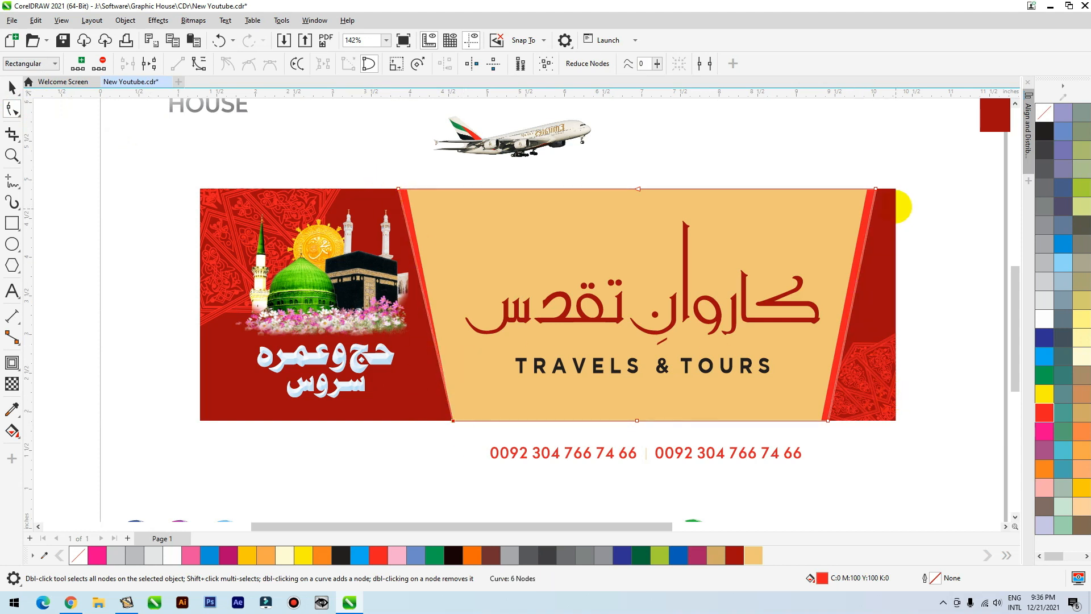
pyautogui.hotkey('shift', 'Left')
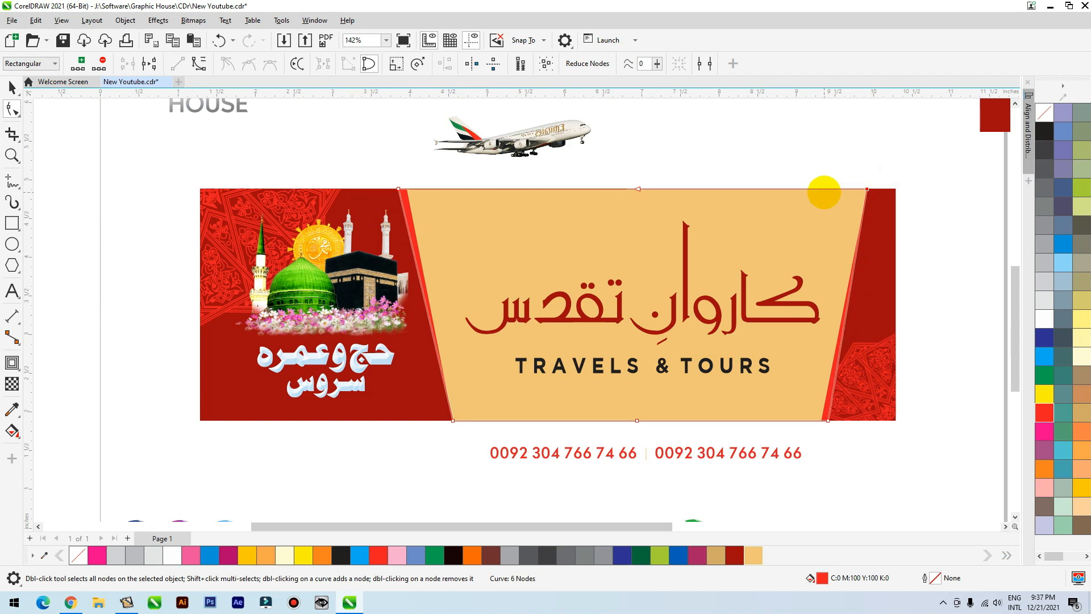
pyautogui.press('space')
pyautogui.press('Escape')
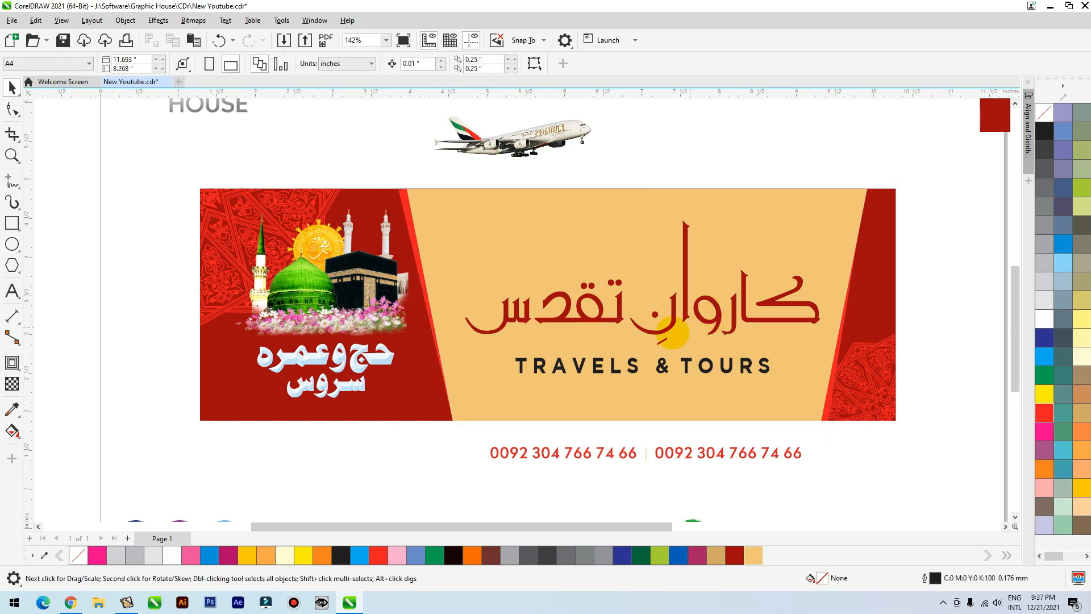
pyautogui.scroll(-3, 636, 352)
pyautogui.scroll(-2, 589, 322)
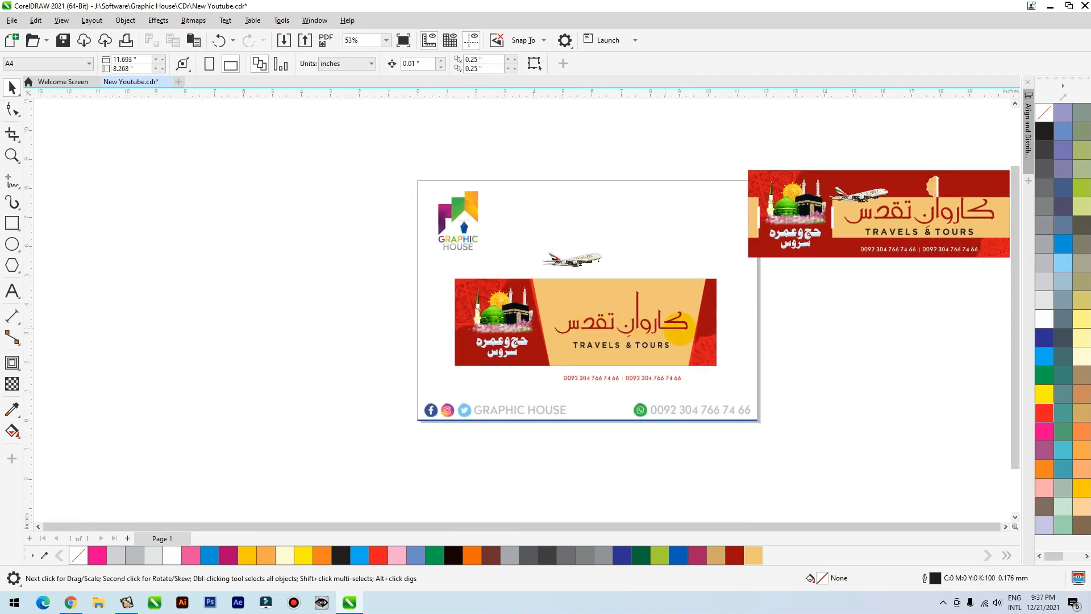
# Step: Copy the half-mandala ornament from the first banner, outline it in black and place it beside the title's tall stroke
pyautogui.scroll(-2, 625, 301)
pyautogui.moveTo(817, 226); pyautogui.dragTo(564, 353)
pyautogui.rightClick(614, 295)
pyautogui.press('F2')
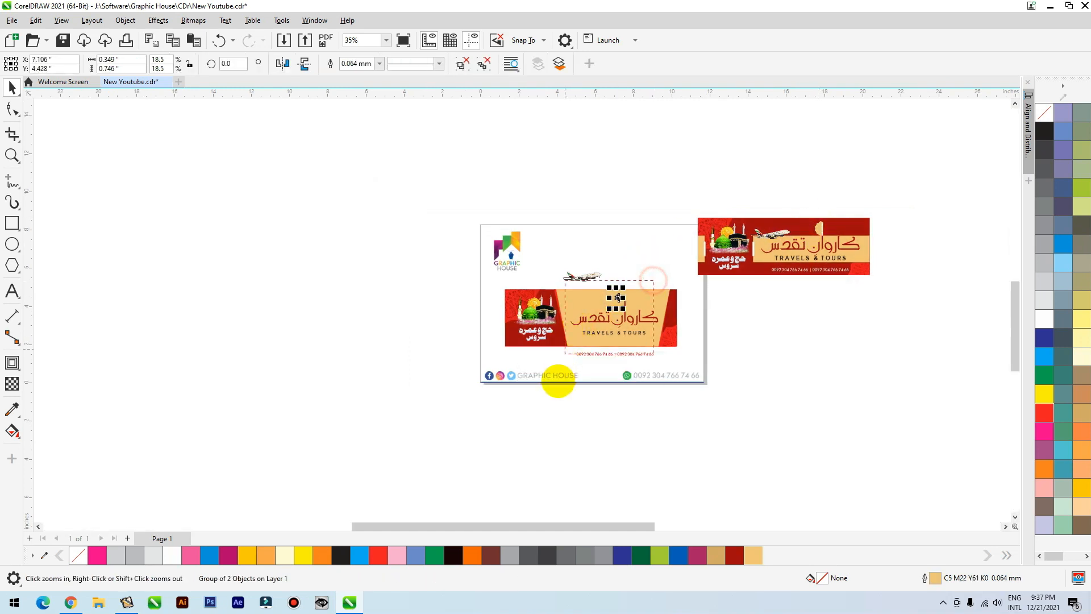
pyautogui.rightClick(1044, 130)
pyautogui.moveTo(576, 191); pyautogui.dragTo(607, 239)
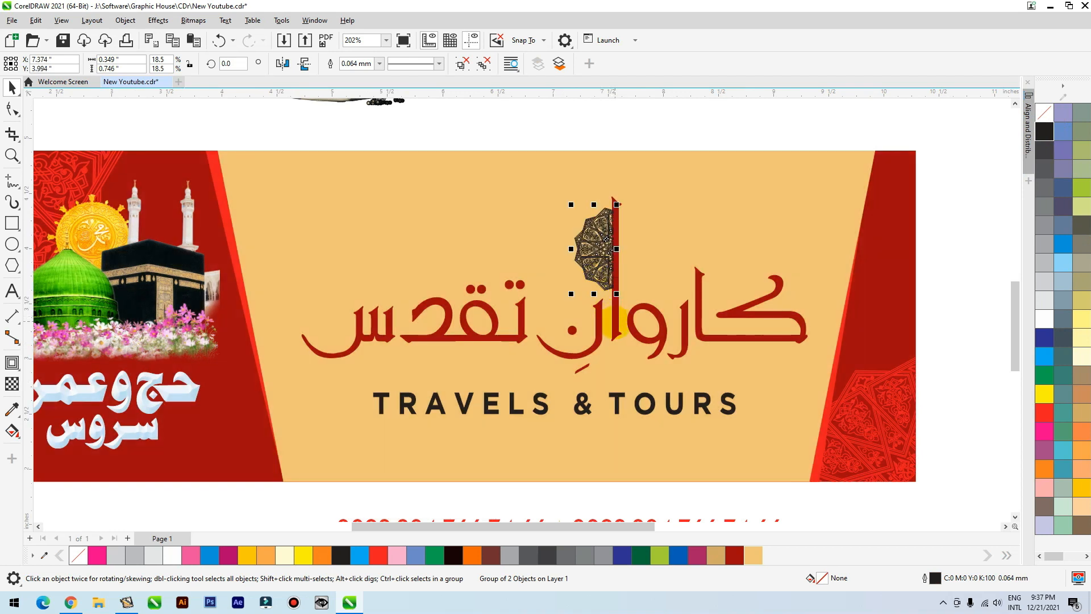
pyautogui.click(616, 322)
# Step: Draw a bar about 5.47 by 0.31 inches across the TRAVELS & TOURS line, filled near-black R23 G2 B4 without outline, and nudge it down
pyautogui.scroll(-1, 552, 266)
pyautogui.press('F2')
pyautogui.moveTo(863, 283); pyautogui.dragTo(295, 452)
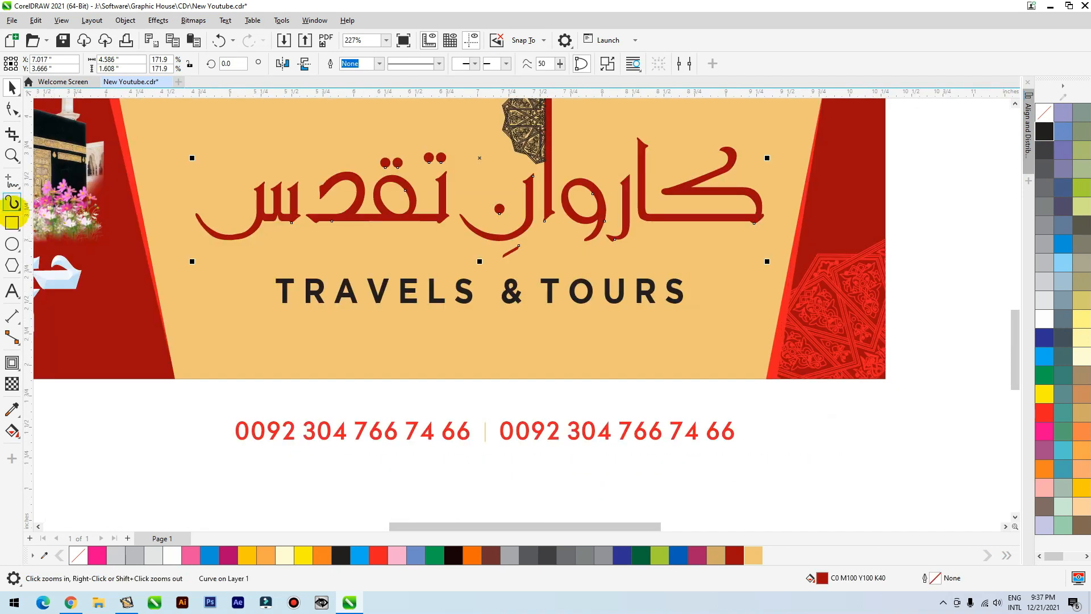
pyautogui.click(12, 221)
pyautogui.moveTo(141, 268); pyautogui.dragTo(821, 311)
pyautogui.click(453, 555)
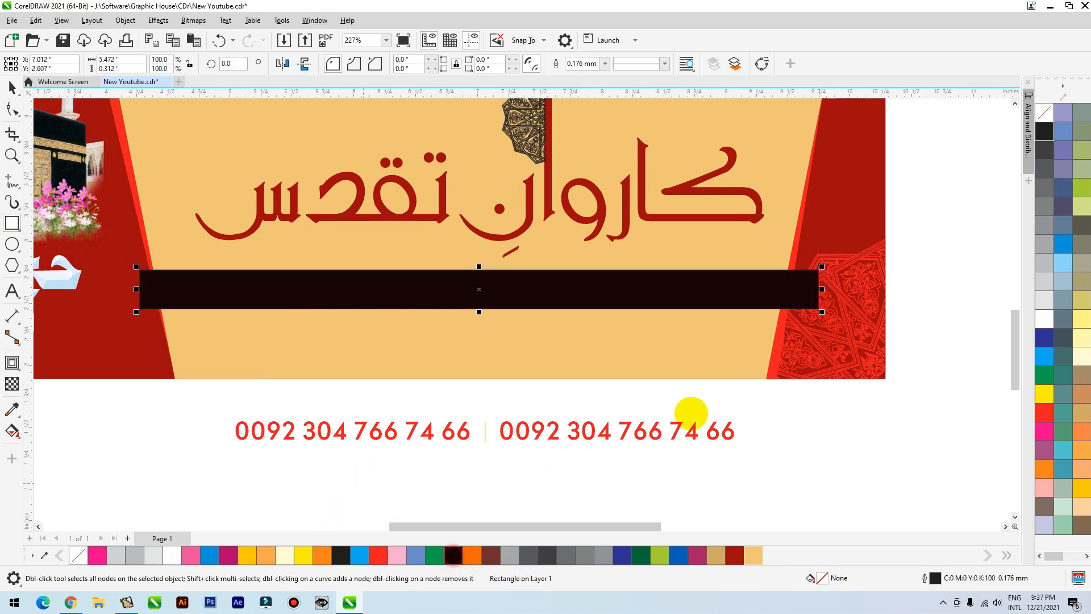
pyautogui.press('Down')
pyautogui.rightClick(1044, 113)
pyautogui.press('Down')
pyautogui.press('space')
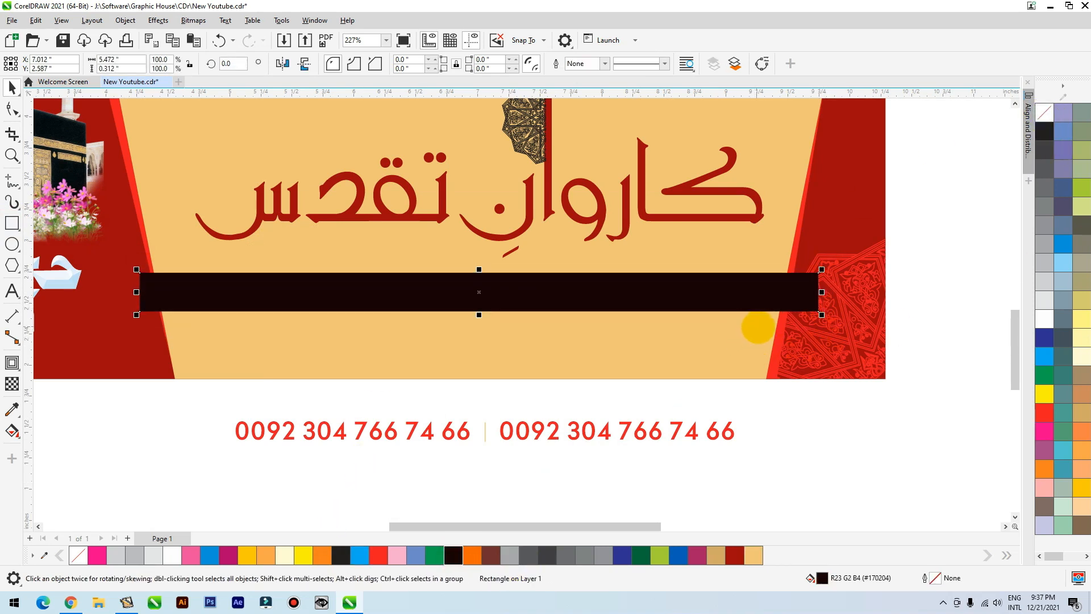
# Step: PowerClip the dark bar inside the gold panel and fill the TRAVELS & TOURS text with white
pyautogui.click(760, 327)
pyautogui.moveTo(950, 254); pyautogui.dragTo(215, 323)
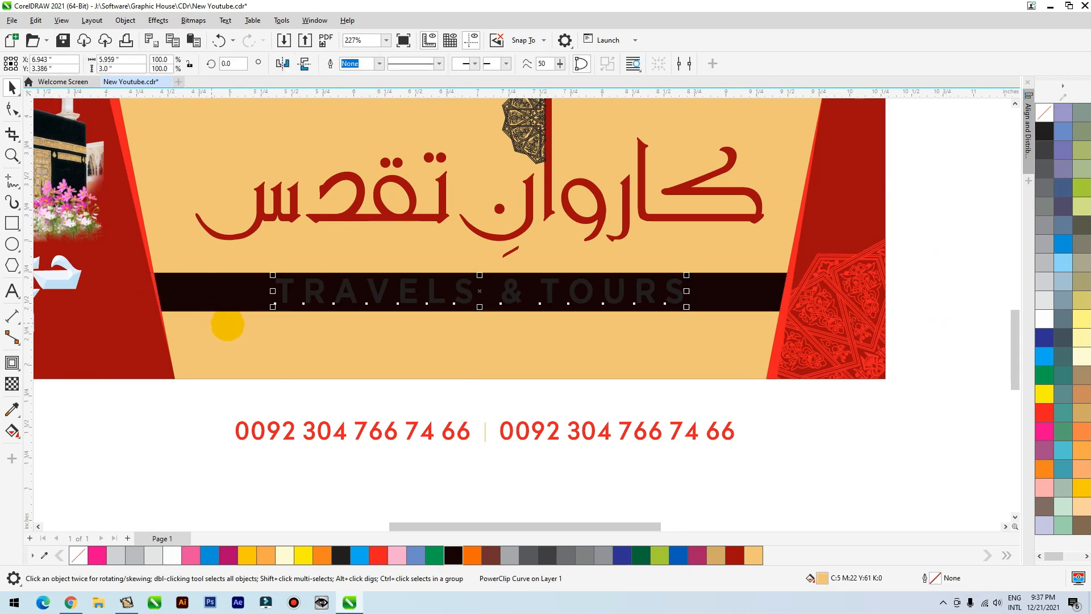
pyautogui.click(1049, 317)
pyautogui.click(840, 250)
pyautogui.hotkey('shift', 'F2')
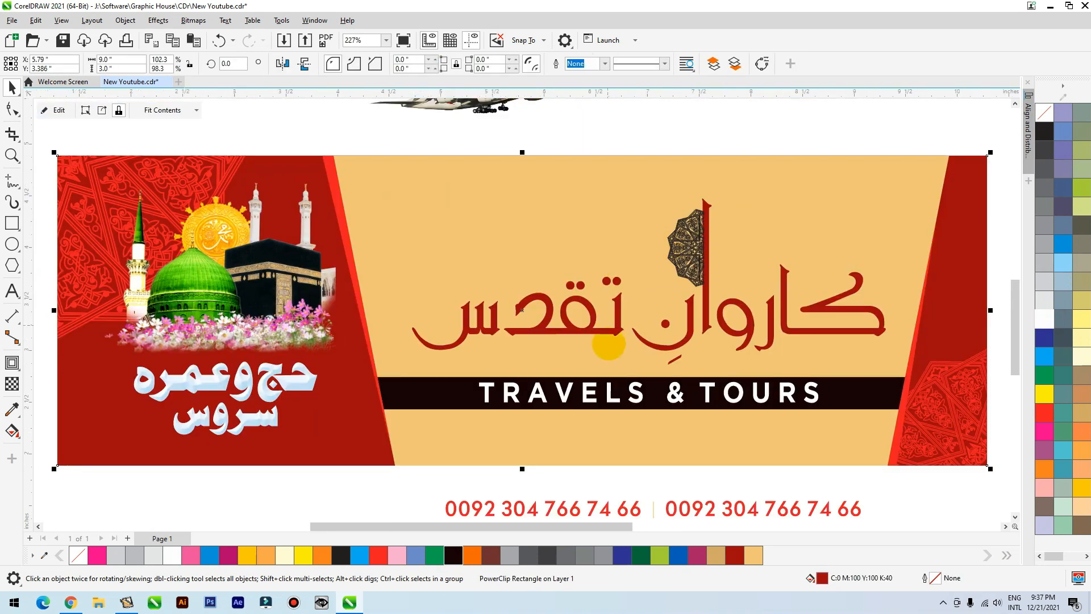
# Step: Move the airplane onto the gold panel above the title's left end and enlarge it to about 2.42 inches wide
pyautogui.scroll(-1, 596, 216)
pyautogui.moveTo(531, 170); pyautogui.dragTo(534, 258)
pyautogui.press('z')
pyautogui.moveTo(324, 165); pyautogui.dragTo(847, 464)
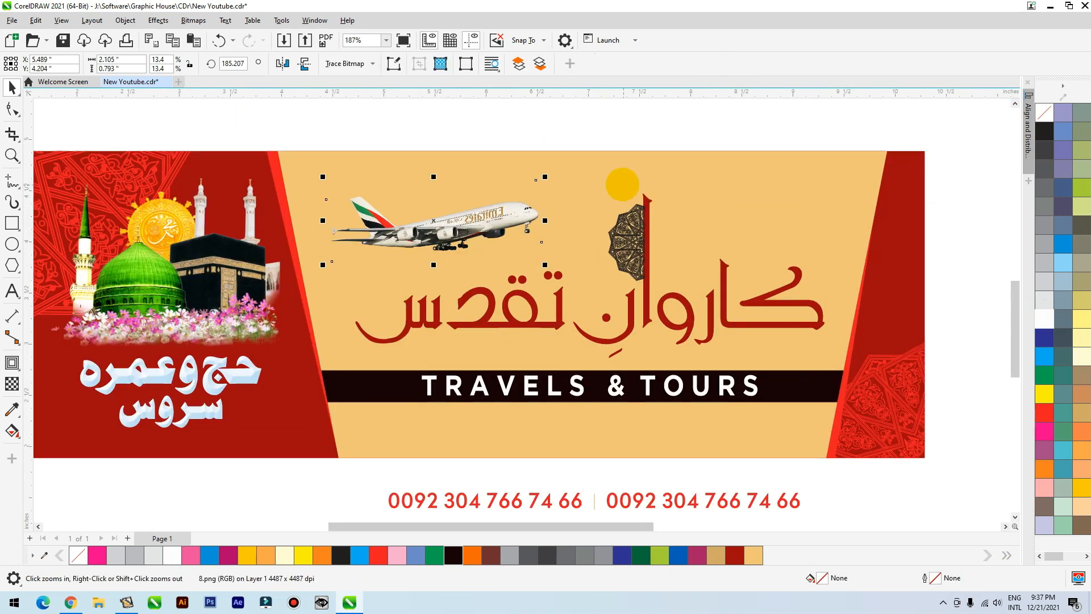
pyautogui.moveTo(546, 176); pyautogui.dragTo(561, 165)
pyautogui.moveTo(526, 209); pyautogui.dragTo(531, 204)
# Step: Try placing the phone numbers on the gold panel below the dark bar, and undo the move
pyautogui.scroll(-1, 641, 309)
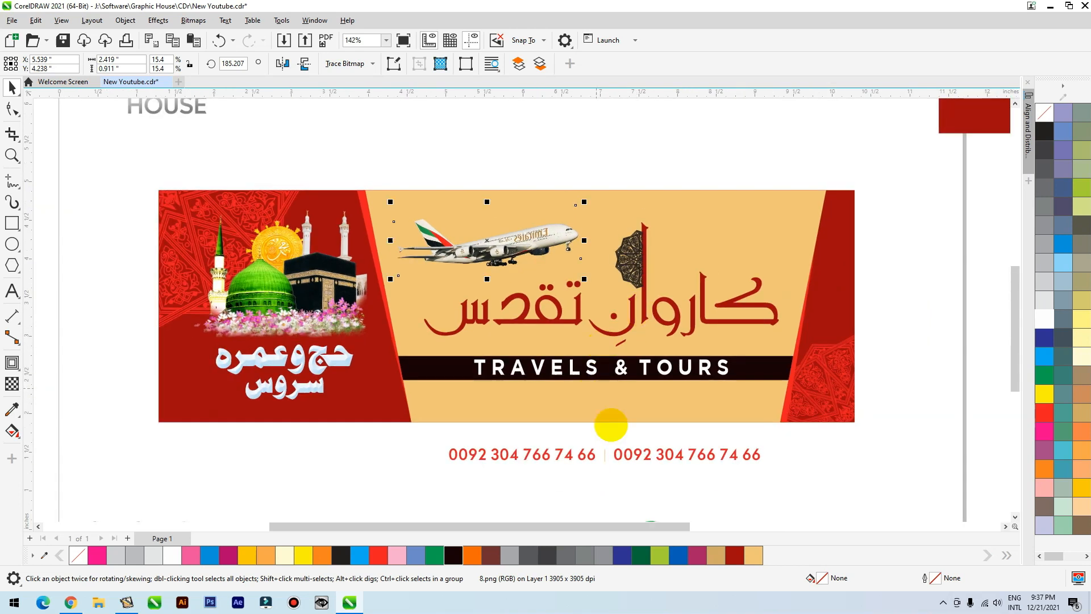
pyautogui.click(592, 458)
pyautogui.moveTo(593, 458); pyautogui.dragTo(594, 417)
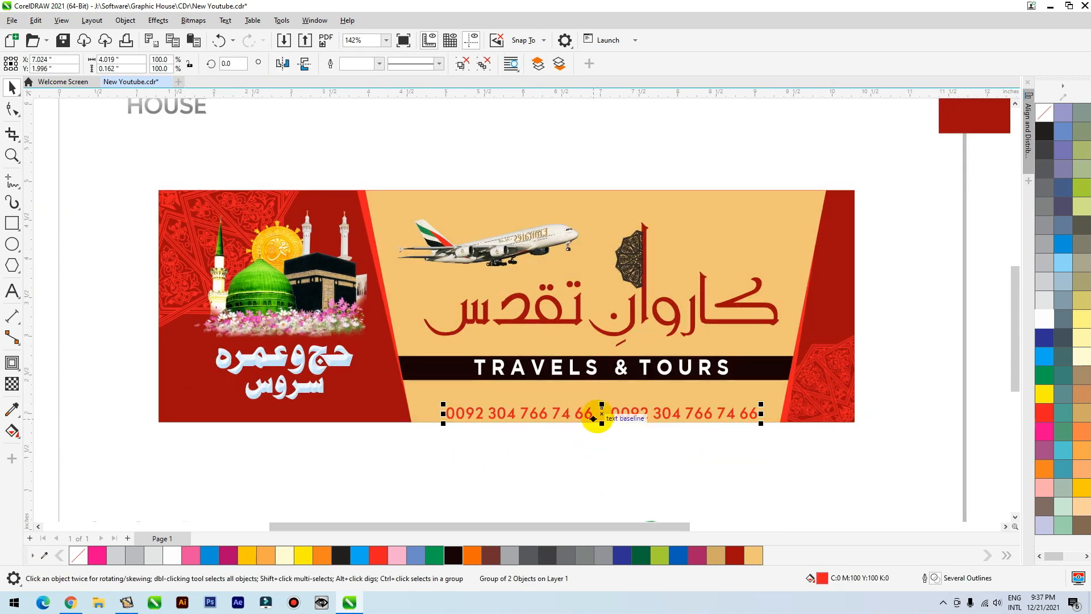
pyautogui.hotkey('ctrl', 'z')
# Step: Shift the mosque picture and the Urdu service text together slightly left within the banner's red area
pyautogui.click(324, 361)
pyautogui.keyDown('shift'); pyautogui.click(329, 284); pyautogui.keyUp('shift')
pyautogui.press('F2')
pyautogui.moveTo(542, 141); pyautogui.dragTo(69, 457)
pyautogui.moveTo(509, 296); pyautogui.dragTo(483, 283)
# Step: Take the upper-left red ornament out of the banner's PowerClip and shrink it to about 1.55 inches wide
pyautogui.doubleClick(369, 203)
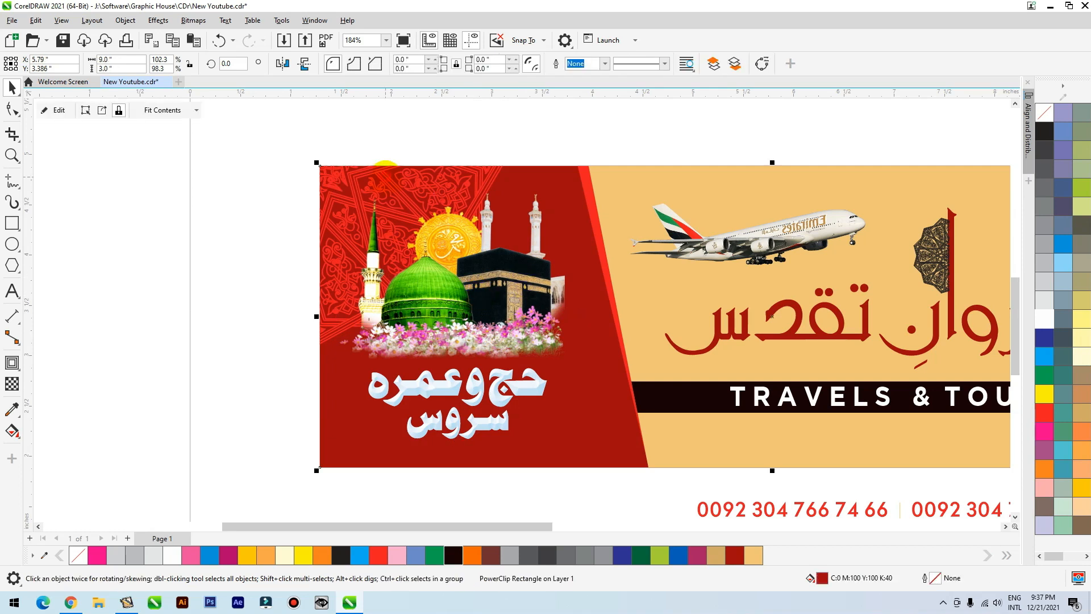
pyautogui.hotkey('ctrl', 'x')
pyautogui.keyDown('ctrl'); pyautogui.click(208, 214); pyautogui.keyUp('ctrl')
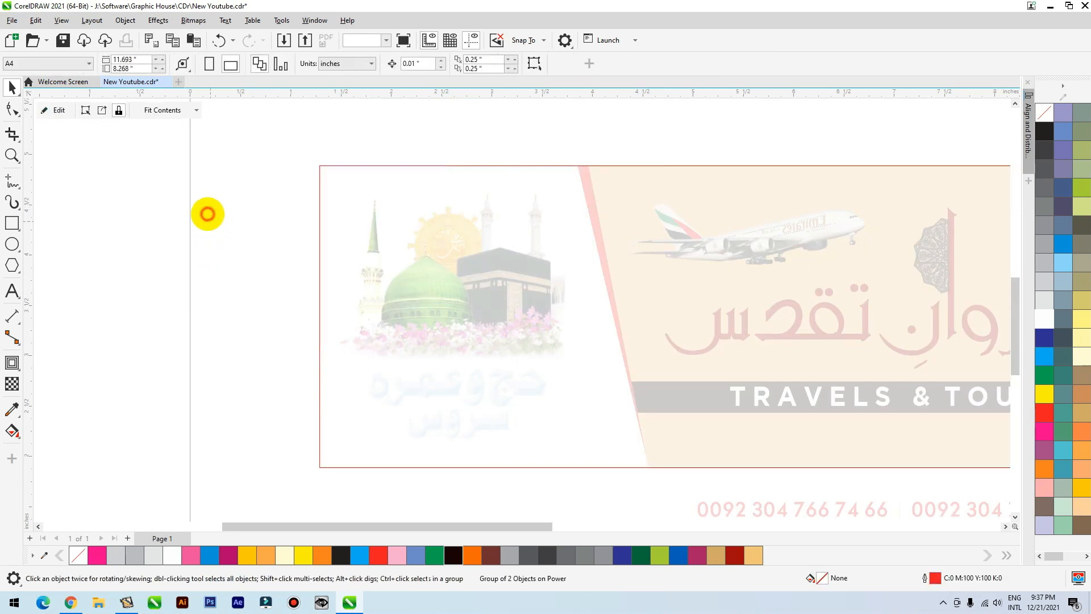
pyautogui.hotkey('ctrl', 'v')
pyautogui.scroll(-1, 291, 209)
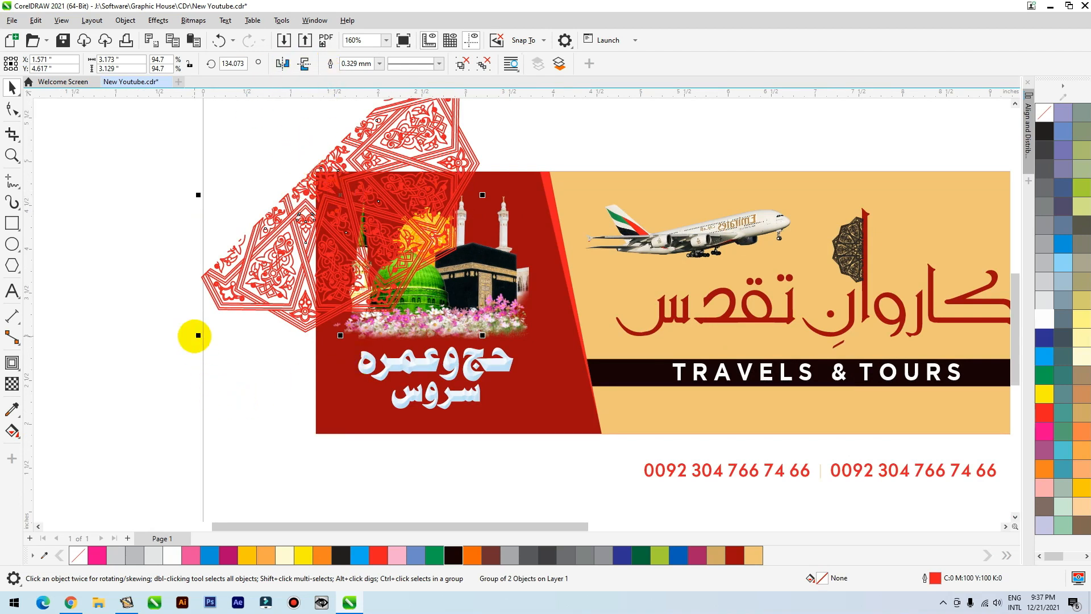
pyautogui.moveTo(197, 333); pyautogui.dragTo(251, 263)
# Step: Copy the ornament to the gold panel's lower-left corner, mirror it horizontally and vertically, and colour its outline gold
pyautogui.moveTo(323, 211); pyautogui.dragTo(597, 363)
pyautogui.rightClick(596, 364)
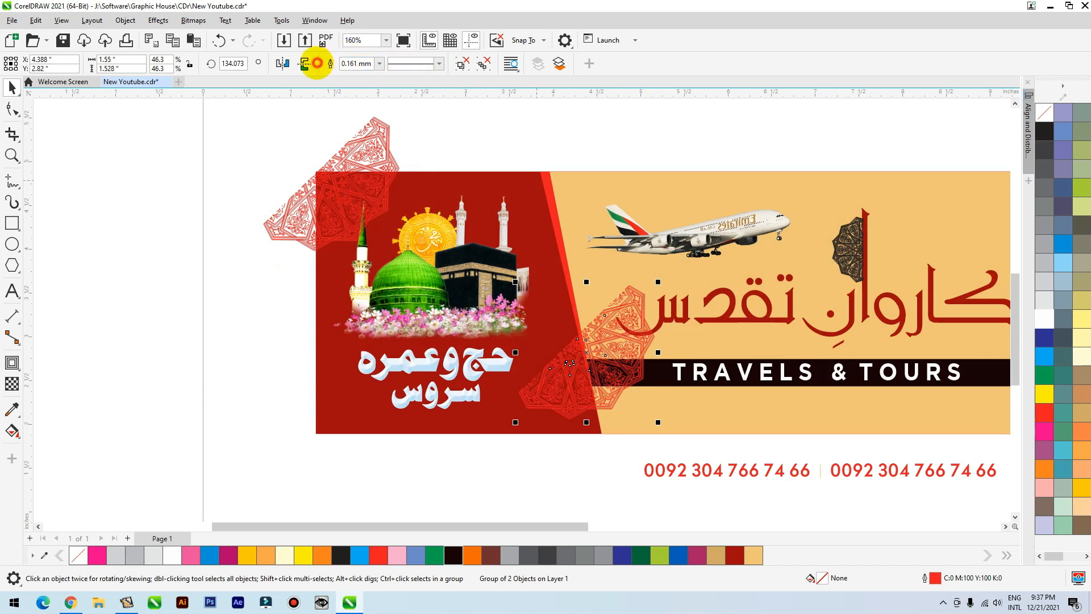
pyautogui.click(307, 64)
pyautogui.click(282, 63)
pyautogui.click(591, 323)
pyautogui.rightClick(720, 556)
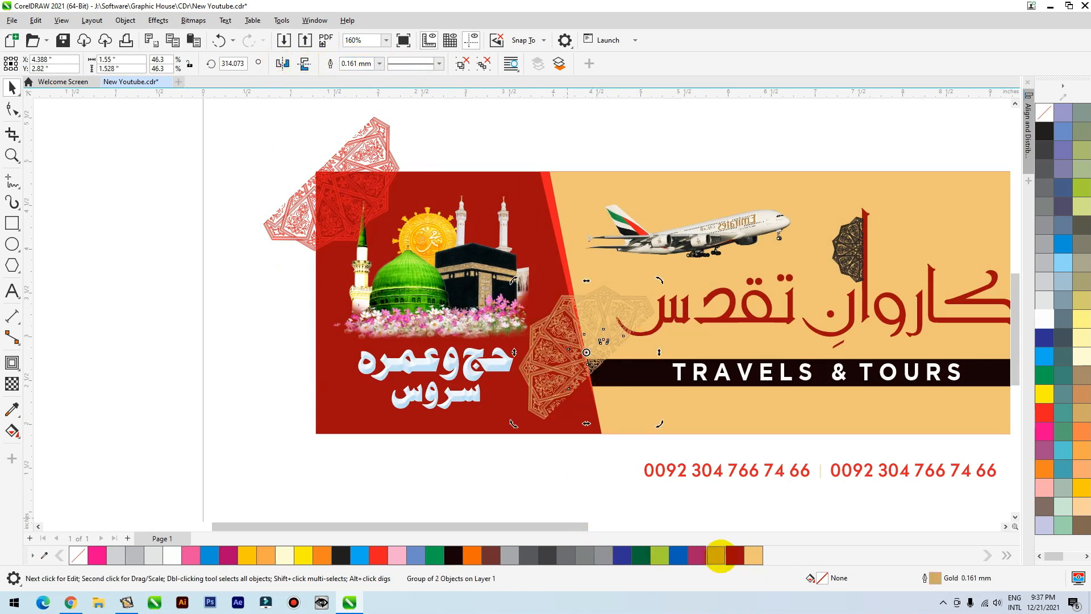
# Step: Rotate the gold ornament to about 221.6°, set it over the panel's lower-left corner and PowerClip it inside the panel
pyautogui.moveTo(661, 281); pyautogui.dragTo(675, 453)
pyautogui.moveTo(601, 339); pyautogui.dragTo(613, 383)
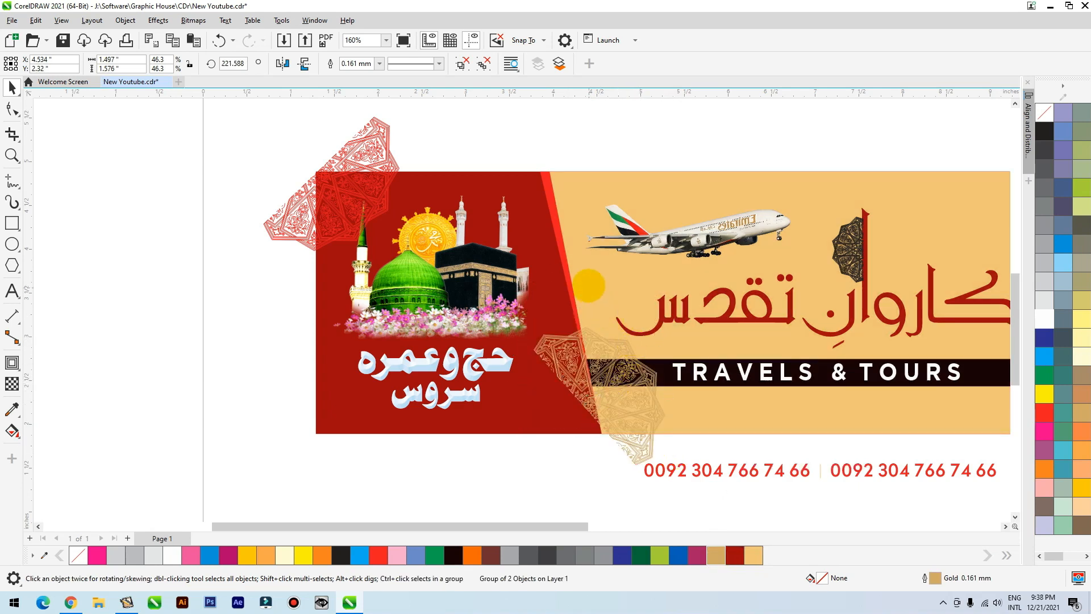
pyautogui.click(588, 286)
# Step: Within the panel's PowerClip contents, copy the gold ornament to the upper-right corner, mirror it both ways and enlarge it to about double size
pyautogui.doubleClick(588, 286)
pyautogui.scroll(-1, 471, 363)
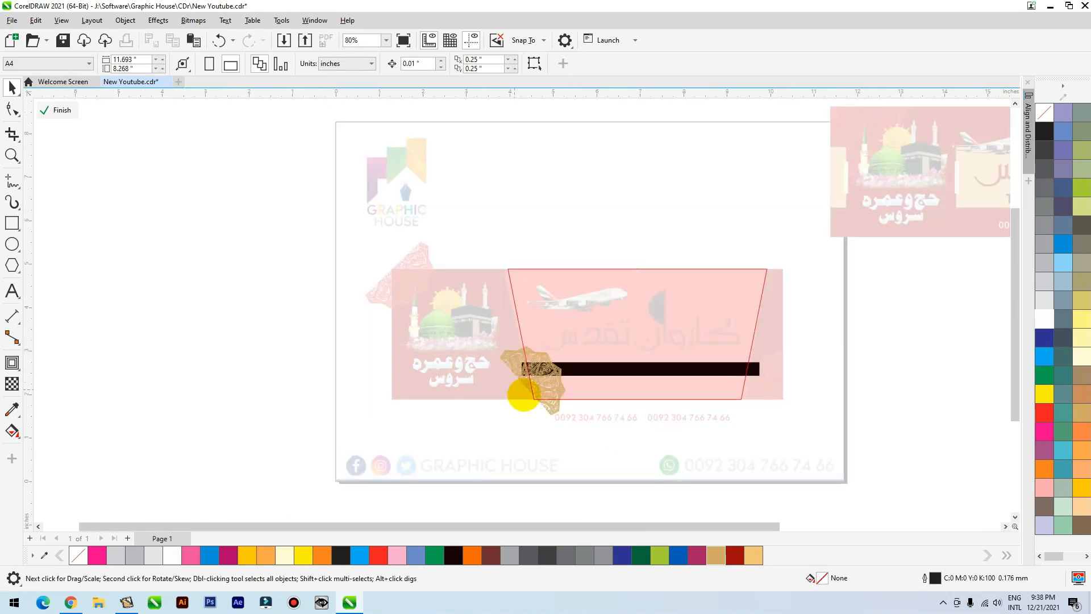
pyautogui.moveTo(545, 382); pyautogui.dragTo(737, 289)
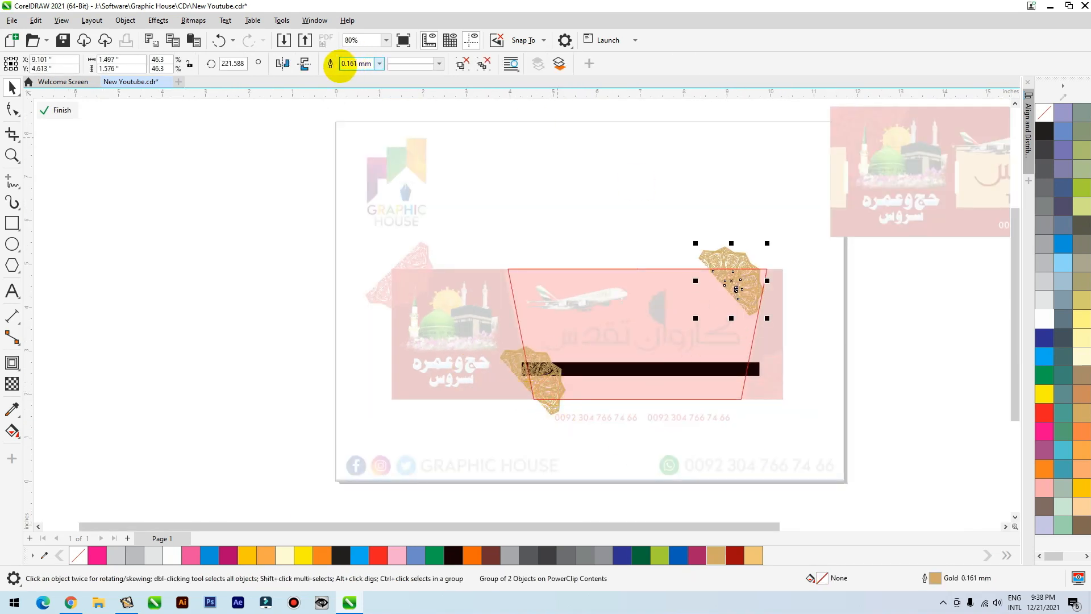
pyautogui.click(306, 64)
pyautogui.click(281, 64)
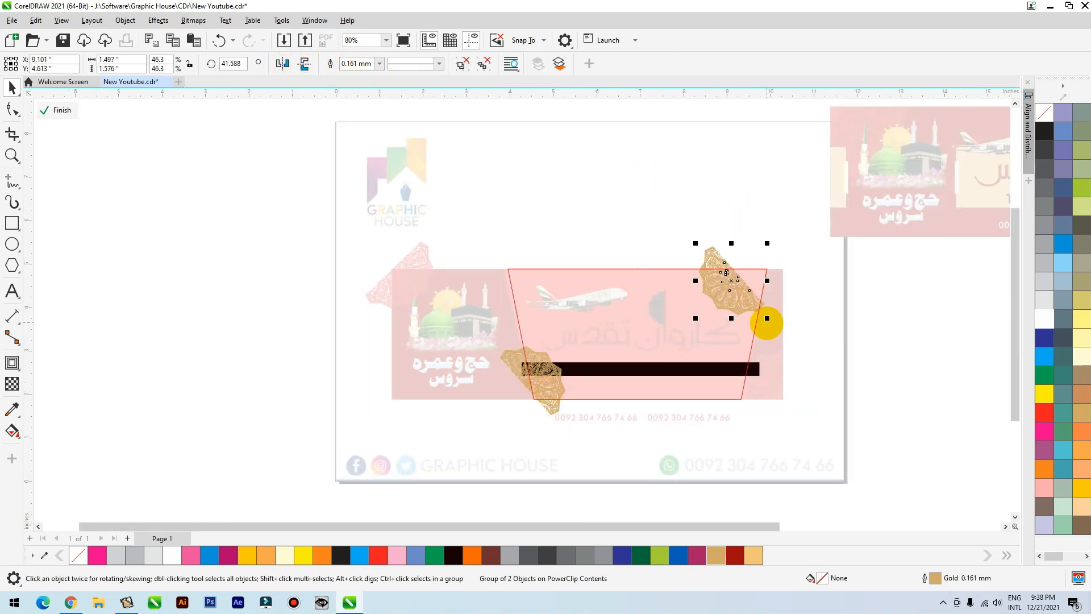
pyautogui.moveTo(768, 320); pyautogui.dragTo(890, 391)
pyautogui.moveTo(804, 331); pyautogui.dragTo(782, 303)
pyautogui.keyDown('ctrl'); pyautogui.click(887, 271); pyautogui.keyUp('ctrl')
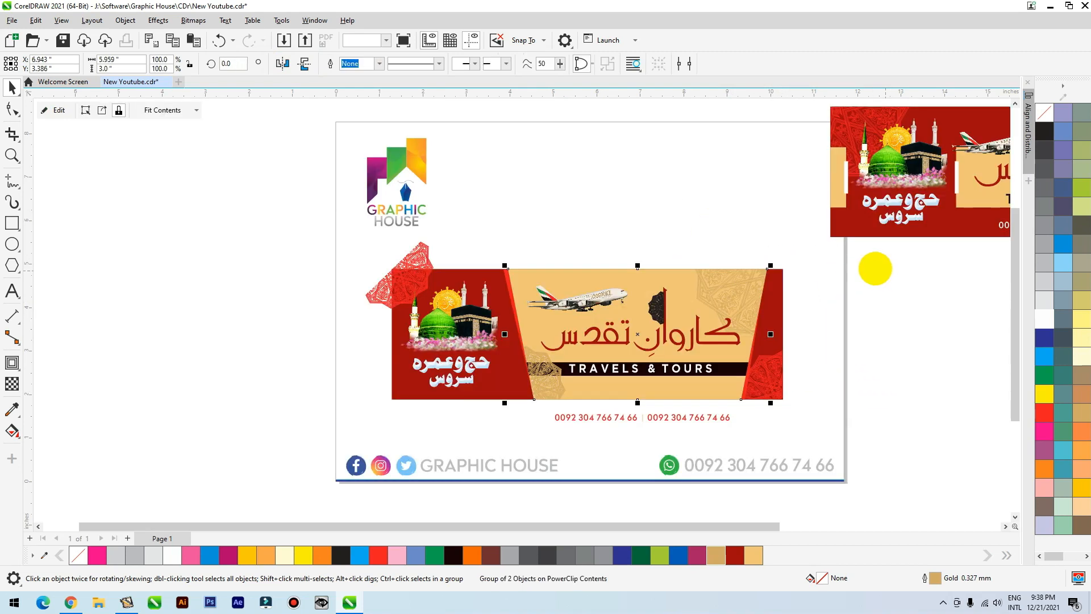
# Step: PowerClip the loose red ornament into the red banner background at its upper-left corner
pyautogui.click(870, 268)
pyautogui.click(847, 289)
pyautogui.click(377, 261)
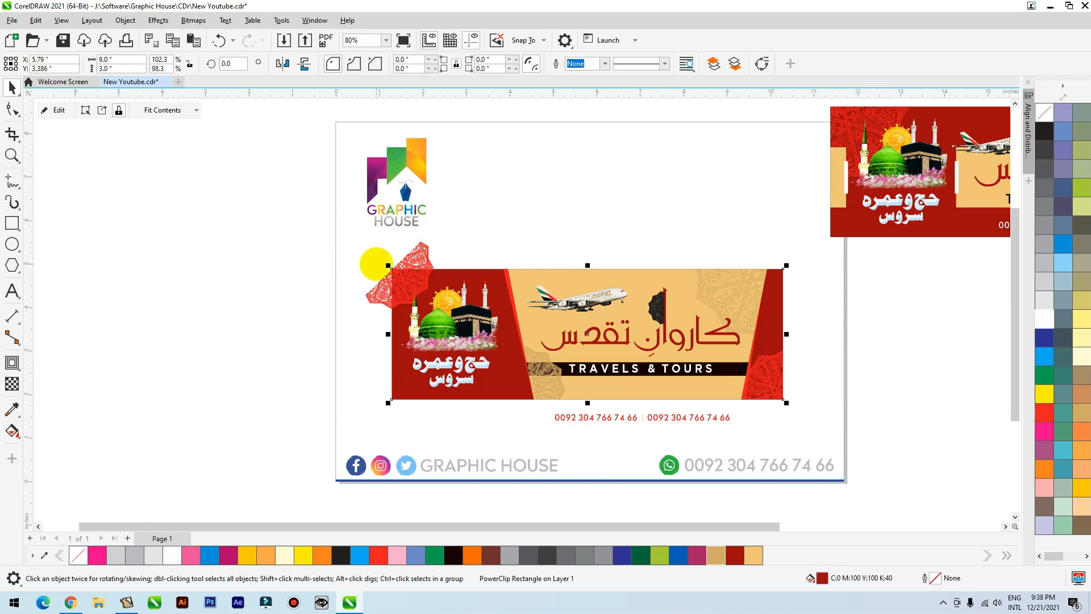
pyautogui.click(388, 283)
pyautogui.hotkey('alt', 'j')
pyautogui.press('w')
pyautogui.press('p')
pyautogui.click(398, 391)
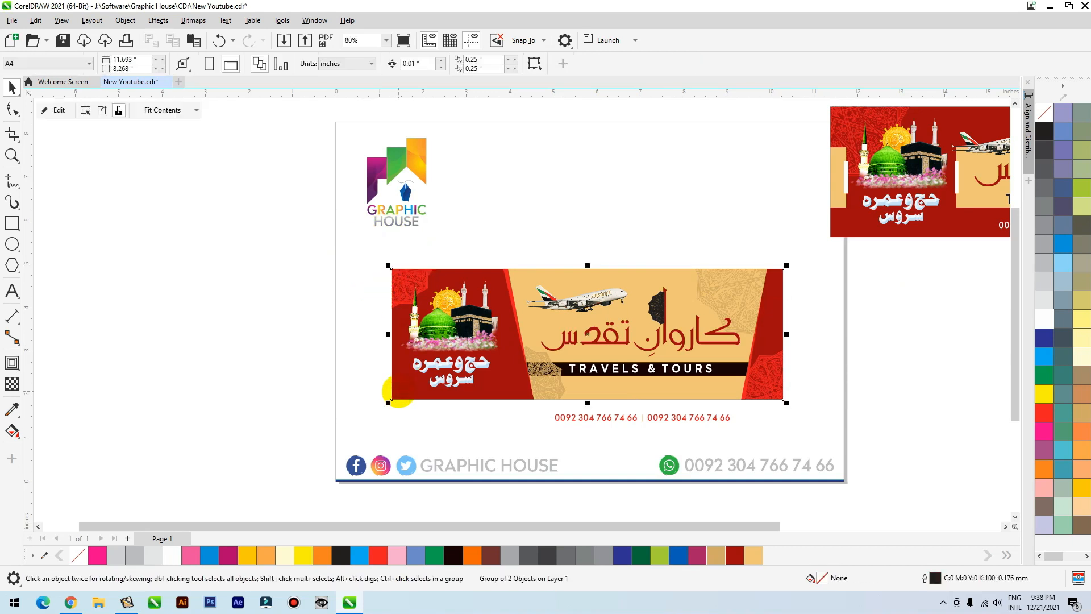
# Step: Duplicate the complete second banner with its phone numbers, placing one copy above the first banner and one on the page
pyautogui.hotkey('shift', 'F2')
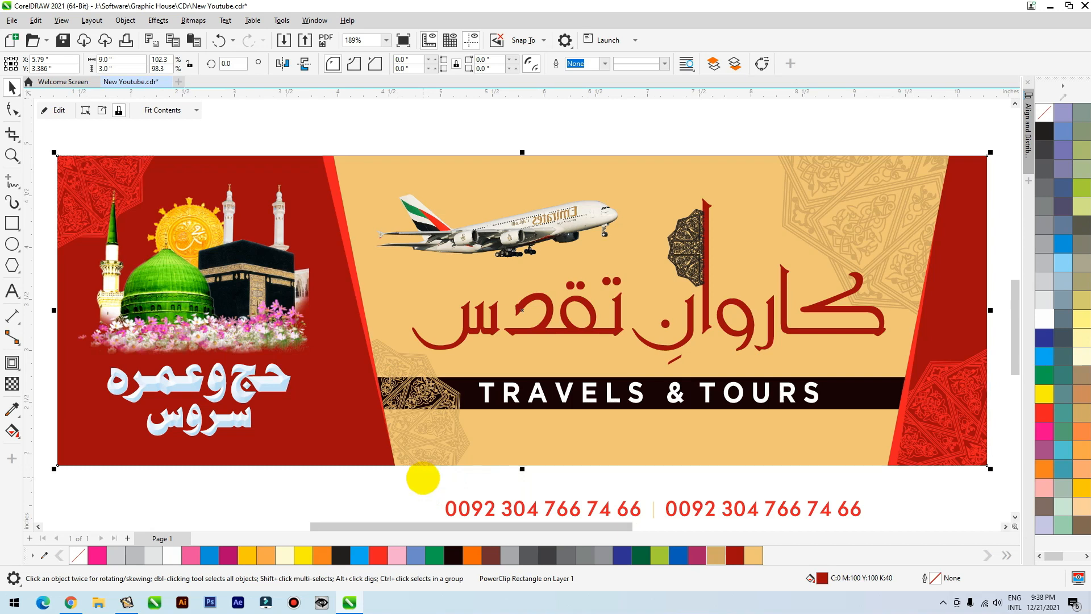
pyautogui.scroll(-3, 422, 478)
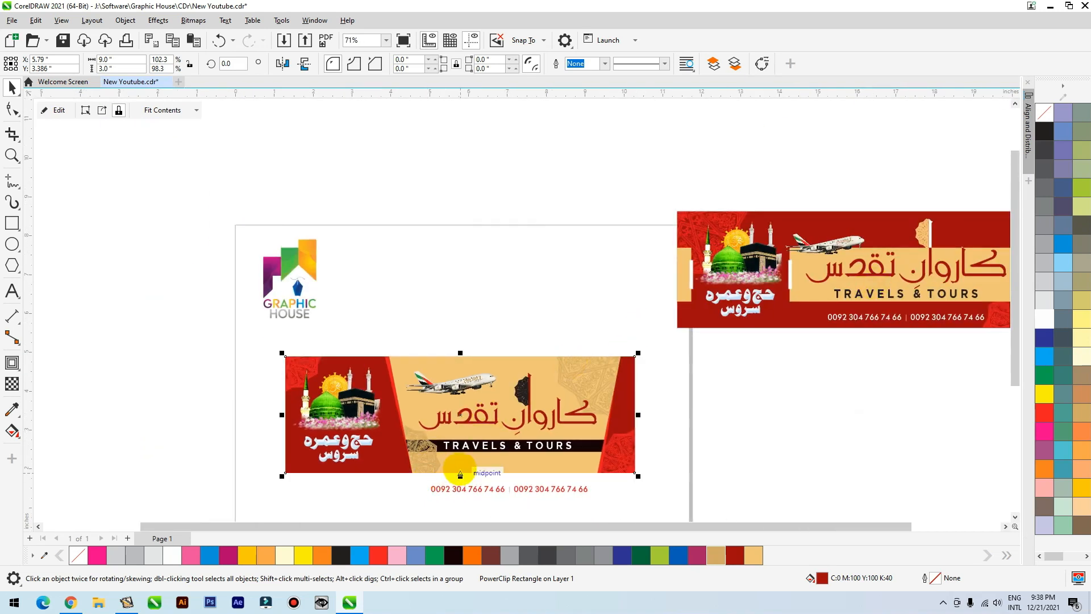
pyautogui.scroll(-1, 523, 278)
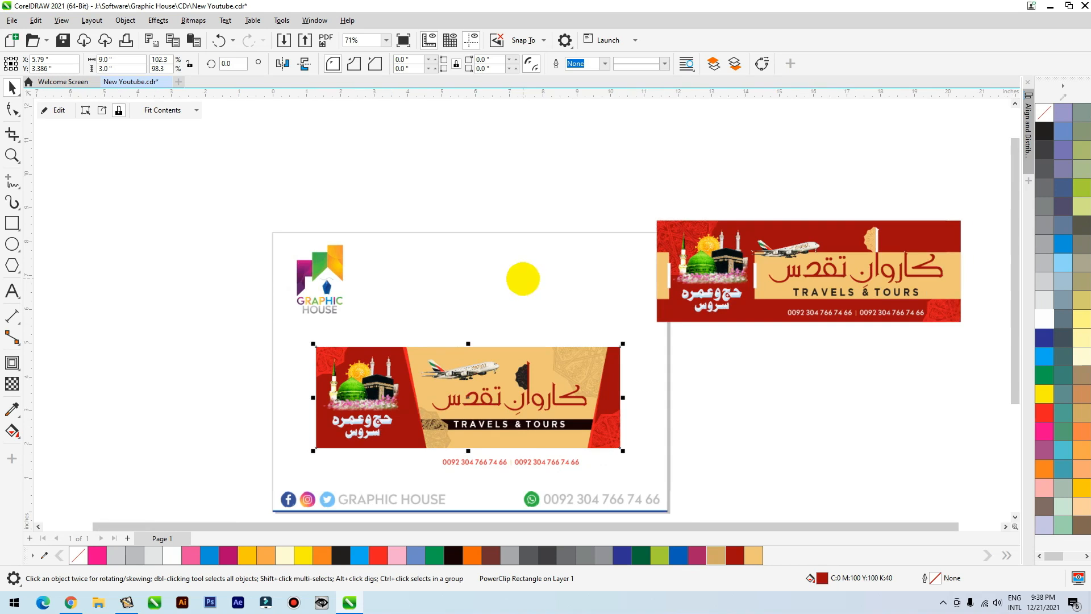
pyautogui.moveTo(645, 333); pyautogui.dragTo(292, 460)
pyautogui.moveTo(419, 414); pyautogui.dragTo(503, 293)
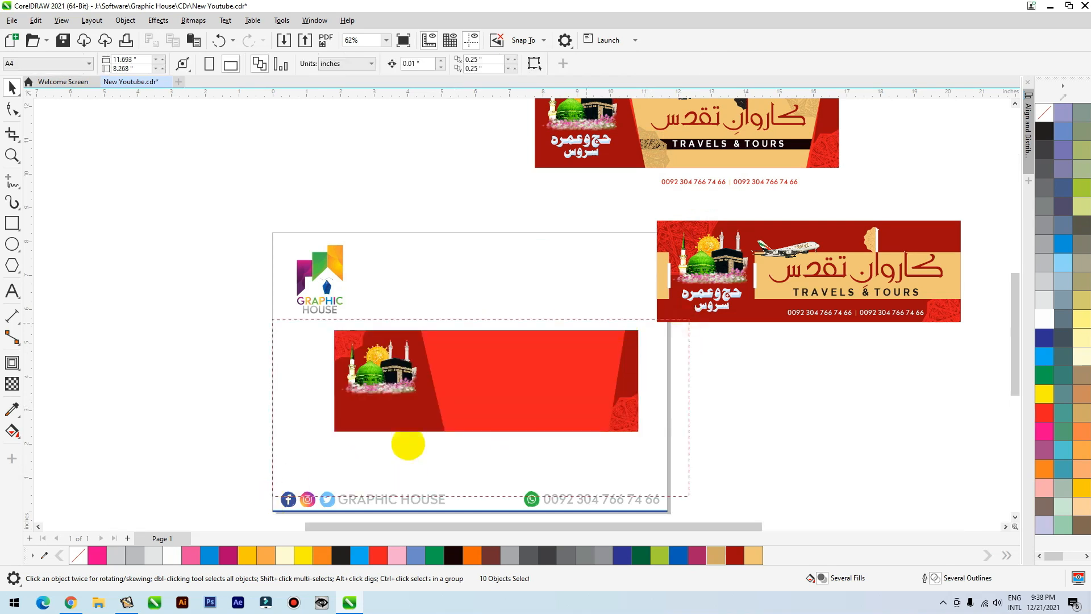
# Step: Delete the phone numbers, the gold panel with its clipped bar and ornaments, and the red panel from the page's banner
pyautogui.hotkey('shift', 'F2')
pyautogui.click(789, 359)
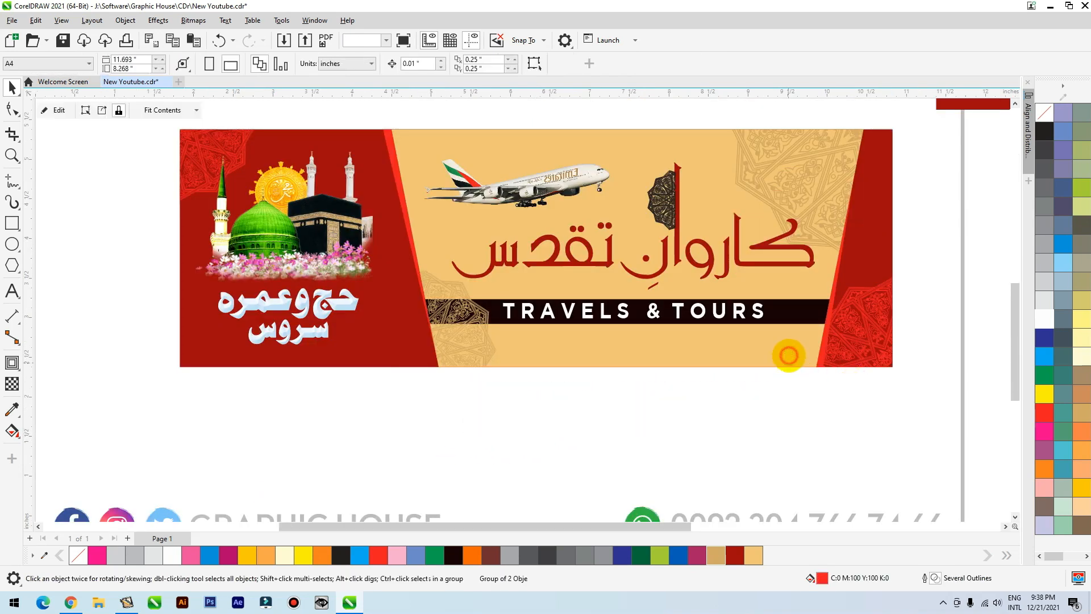
pyautogui.press('Delete')
pyautogui.click(789, 355)
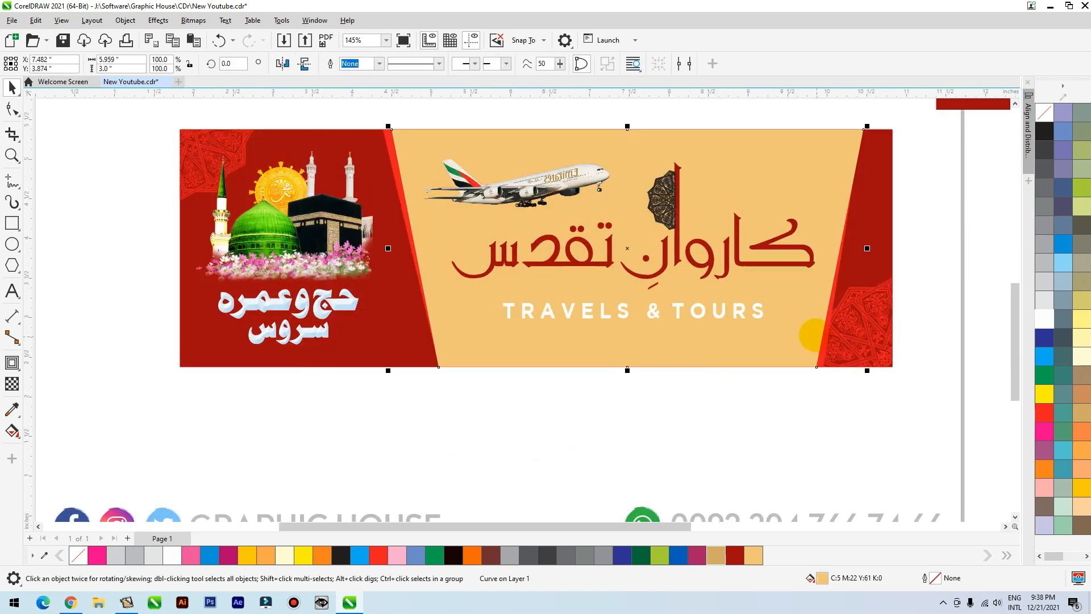
pyautogui.press('Delete')
pyautogui.click(810, 350)
pyautogui.press('Delete')
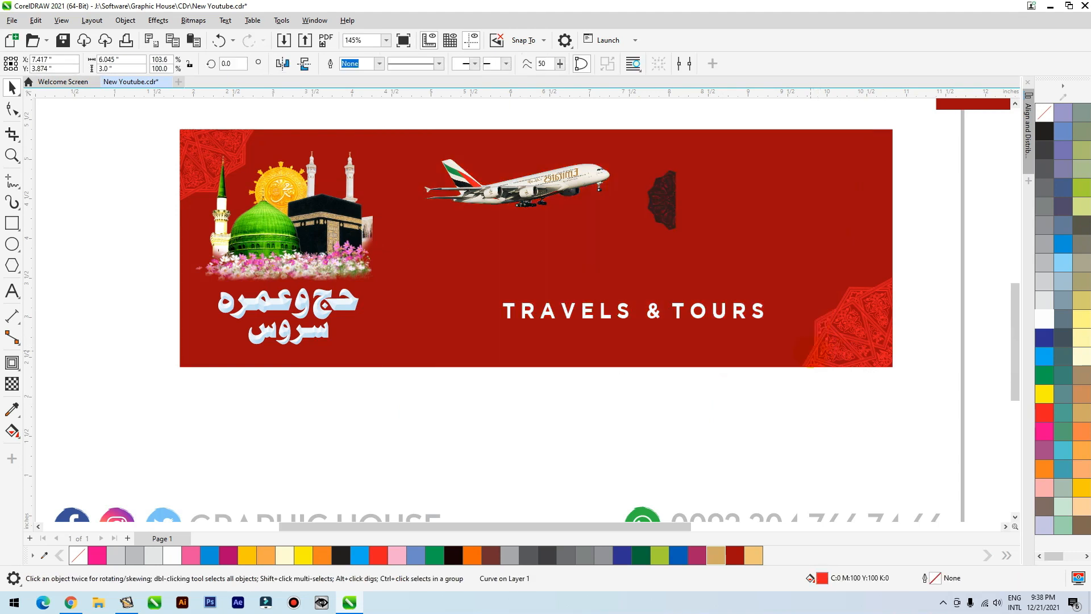
# Step: Draw a rectangle about 6.52 by 1.36 inches ending at the banner's right edge and round its left corners to 0.678 inches
pyautogui.click(13, 222)
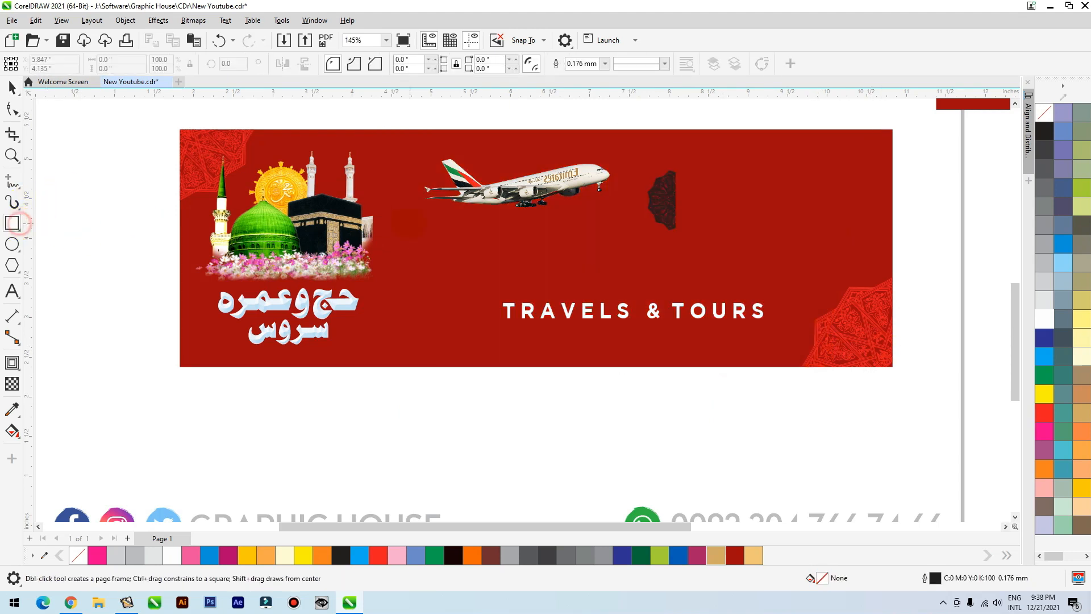
pyautogui.moveTo(461, 254)
pyautogui.mouseDown()
pyautogui.moveTo(848, 329)
pyautogui.moveTo(893, 311)
pyautogui.mouseUp()
pyautogui.press('F10')
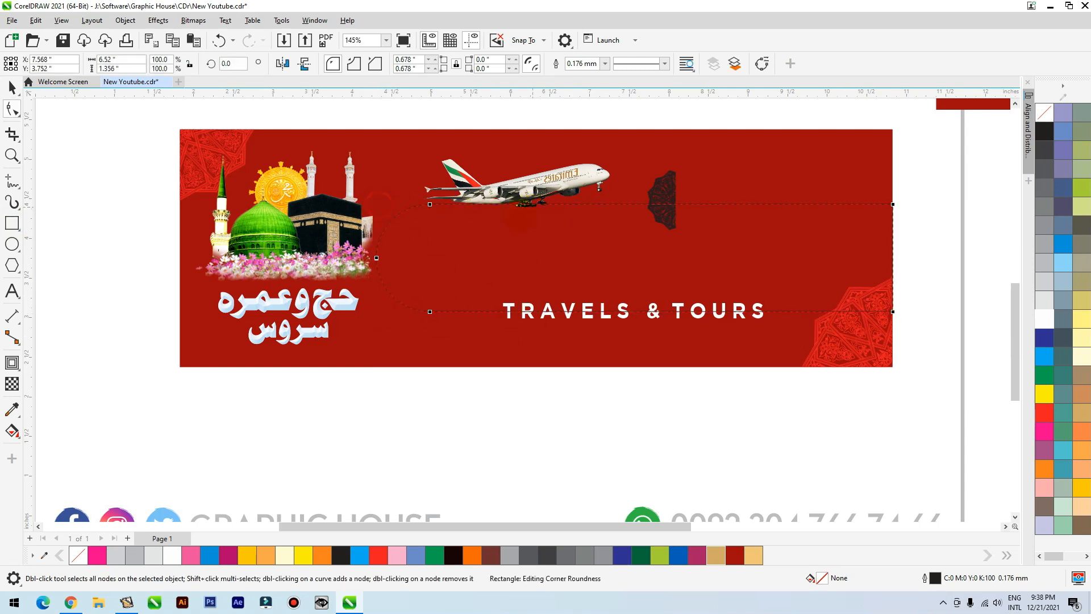
# Step: Fill the rounded rectangle with light gold C5 M22 Y61 K0 and remove its outline
pyautogui.press('space')
pyautogui.click(753, 554)
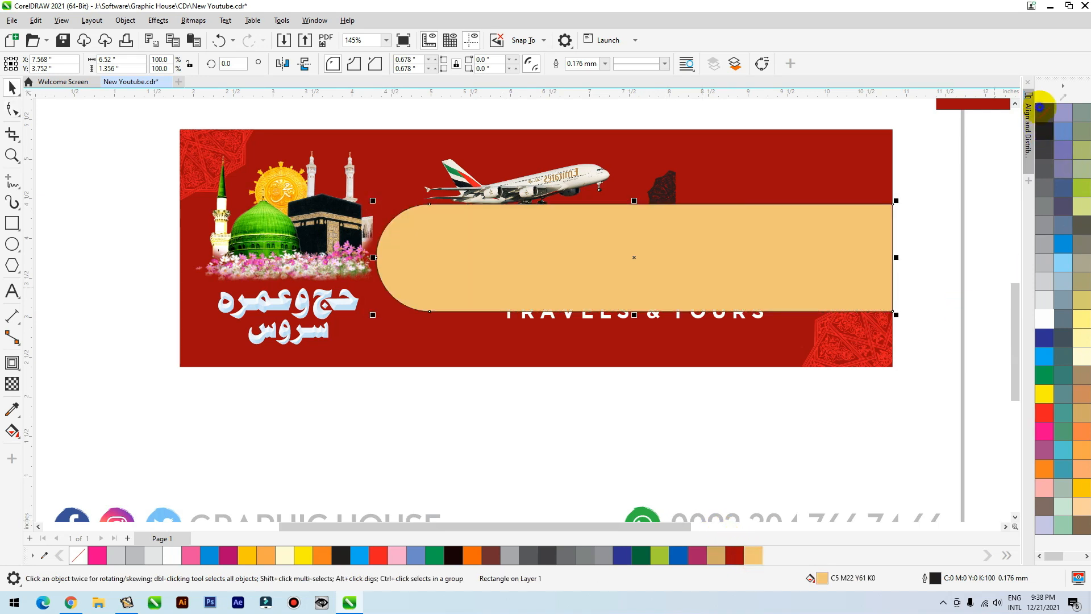
pyautogui.rightClick(1040, 106)
pyautogui.press('F10')
pyautogui.click(941, 140)
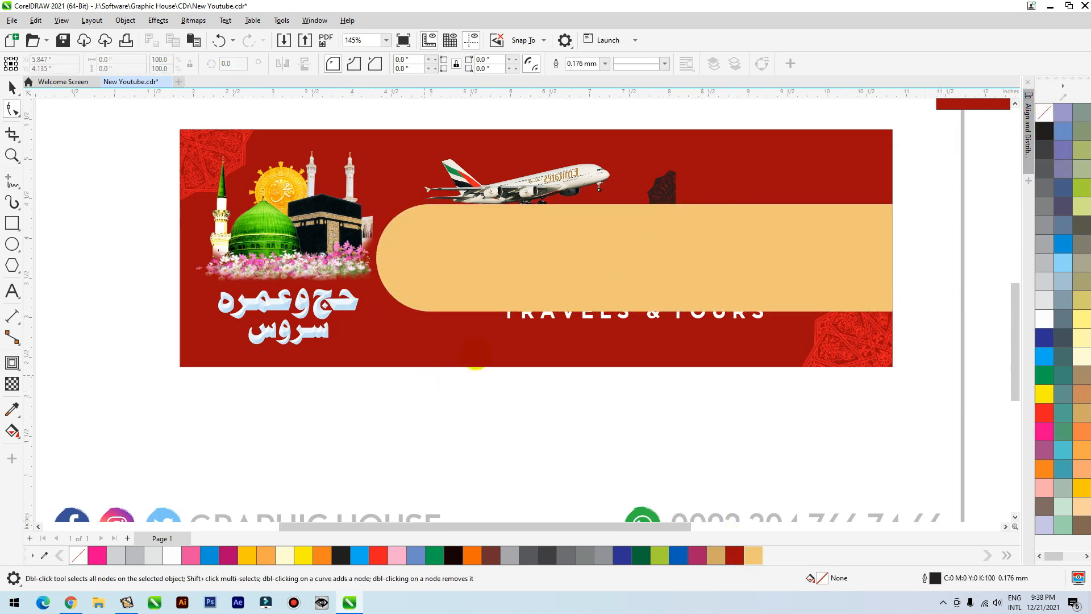
# Step: Bring the airplane, half-mandala ornament, Urdu title and TRAVELS & TOURS text in front of the gold shape
pyautogui.press('space')
pyautogui.moveTo(485, 354); pyautogui.dragTo(398, 369)
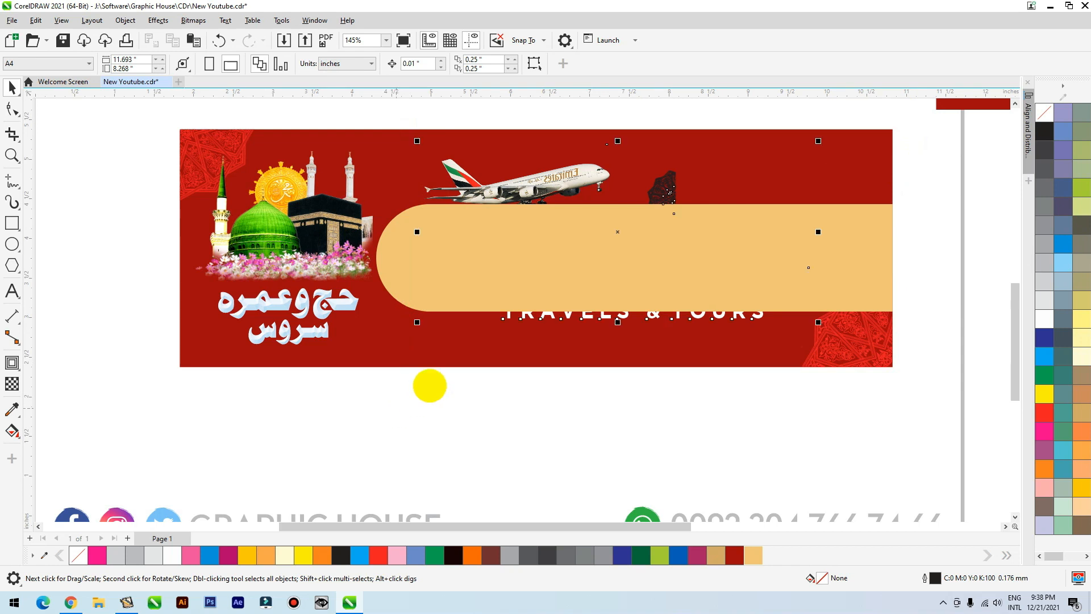
pyautogui.hotkey('shift', 'pageup')
pyautogui.click(596, 431)
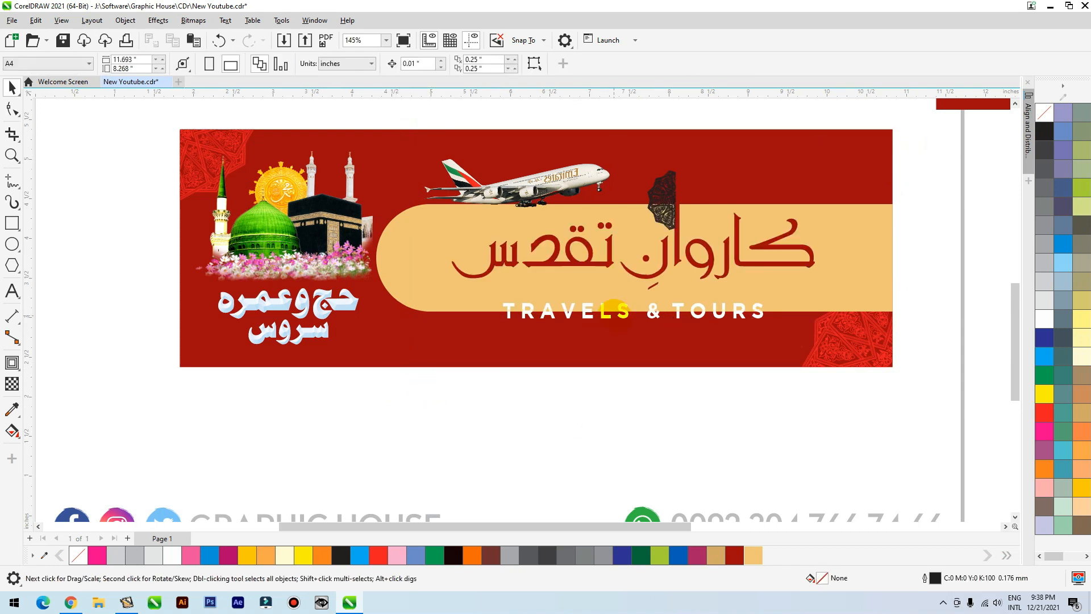
# Step: Move the TRAVELS & TOURS text up into the gold band and fill it with near-black R23 G2 B4
pyautogui.click(607, 307)
pyautogui.click(605, 313)
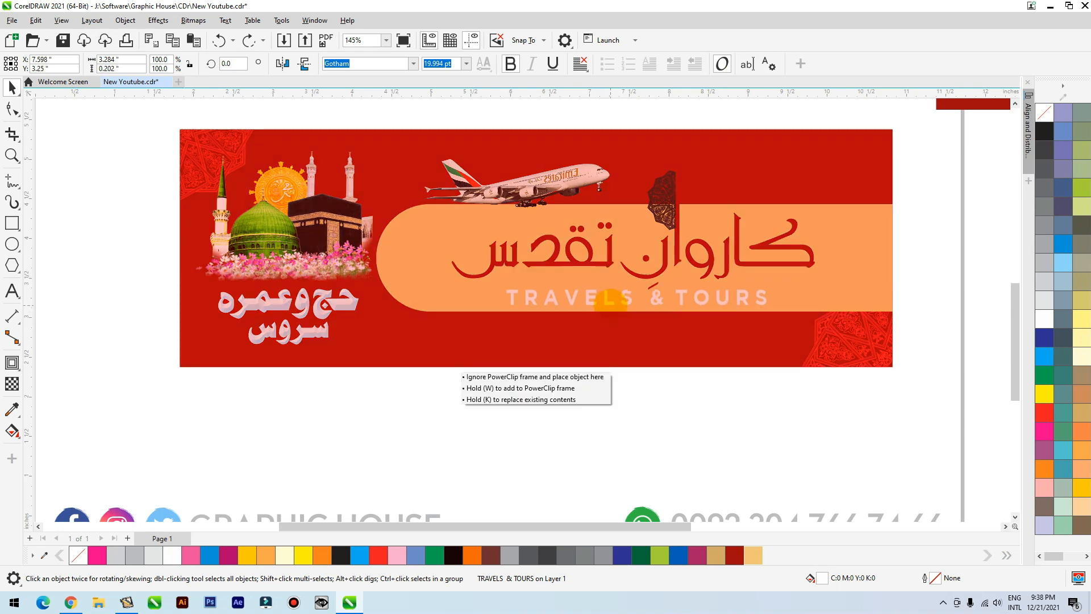
pyautogui.moveTo(611, 300); pyautogui.dragTo(611, 300)
pyautogui.click(454, 556)
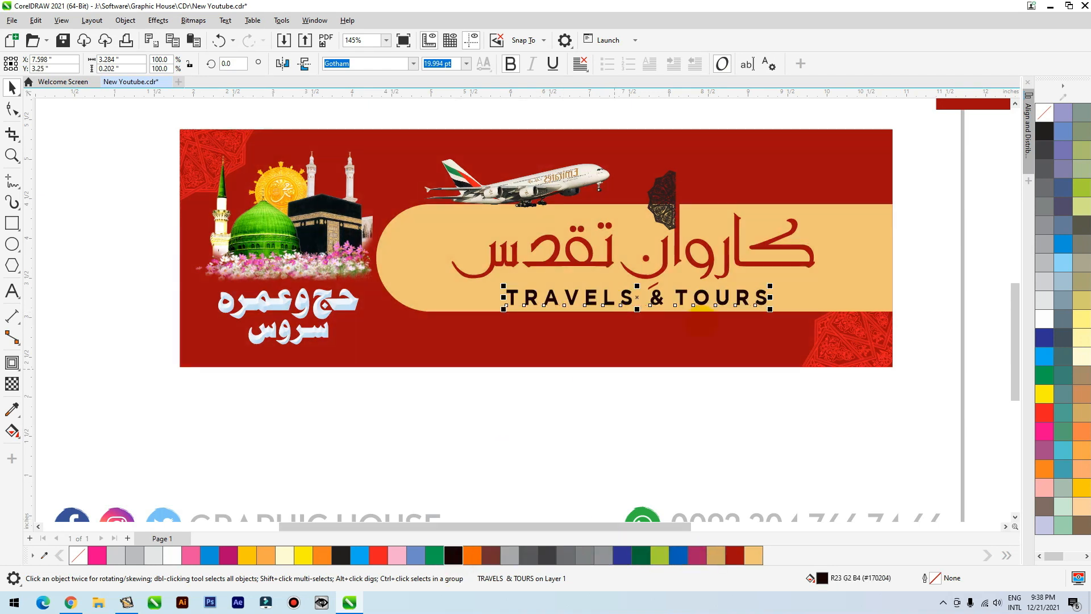
# Step: Shift the airplane towards the gold band's rounded end and enlarge it to about 2.53 by 0.95 inches
pyautogui.moveTo(555, 183); pyautogui.dragTo(527, 189)
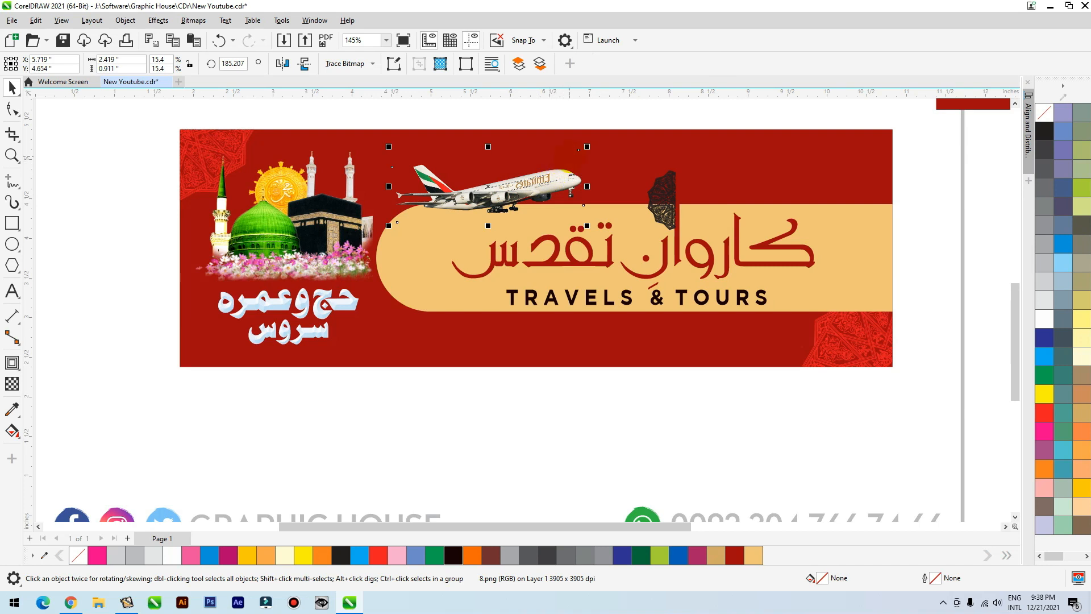
pyautogui.moveTo(587, 146); pyautogui.dragTo(595, 143)
pyautogui.moveTo(564, 179); pyautogui.dragTo(564, 183)
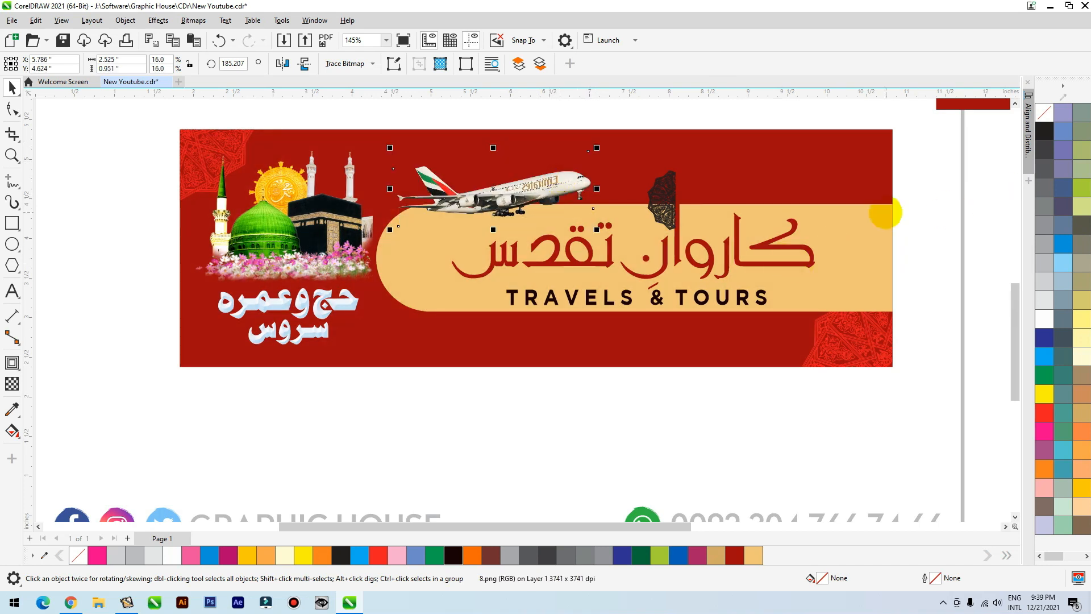
pyautogui.click(662, 196)
pyautogui.moveTo(663, 196); pyautogui.dragTo(631, 166)
pyautogui.hotkey('ctrl', 'z')
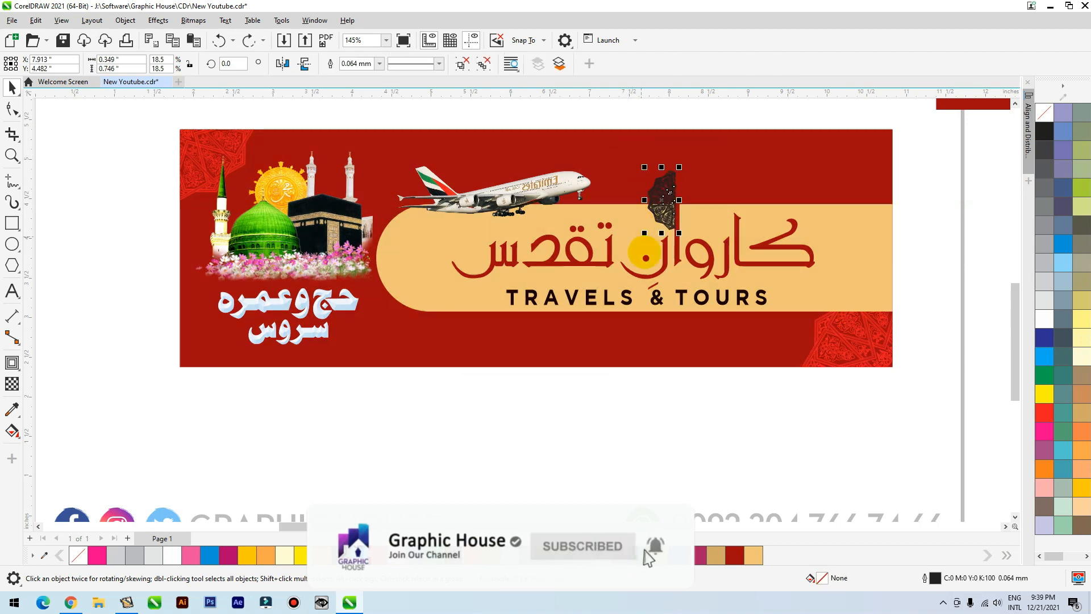
# Step: Convert the gold band to curves and pull its two right corner nodes vertically outward beyond the banner to flare it
pyautogui.click(856, 292)
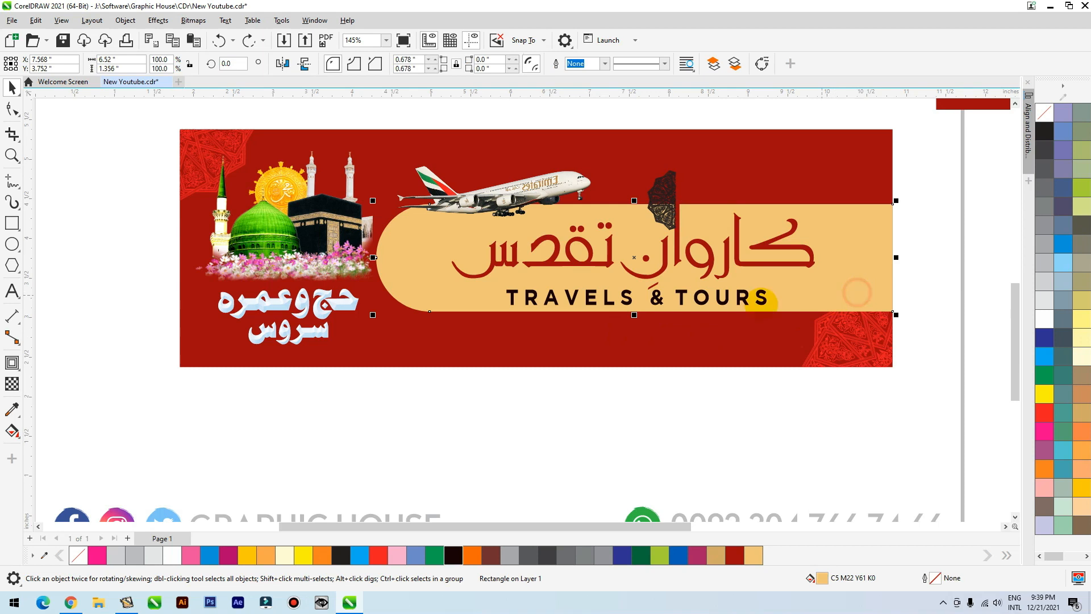
pyautogui.scroll(-2, 761, 301)
pyautogui.hotkey('ctrl', 'q')
pyautogui.press('F10')
pyautogui.moveTo(823, 243); pyautogui.dragTo(823, 154)
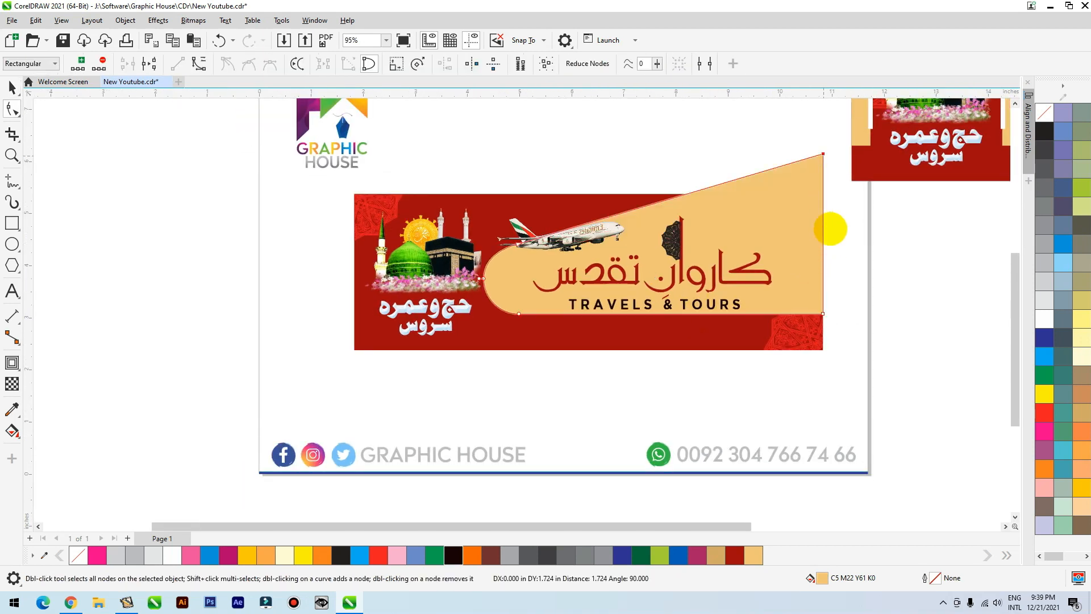
pyautogui.moveTo(823, 313); pyautogui.dragTo(823, 434)
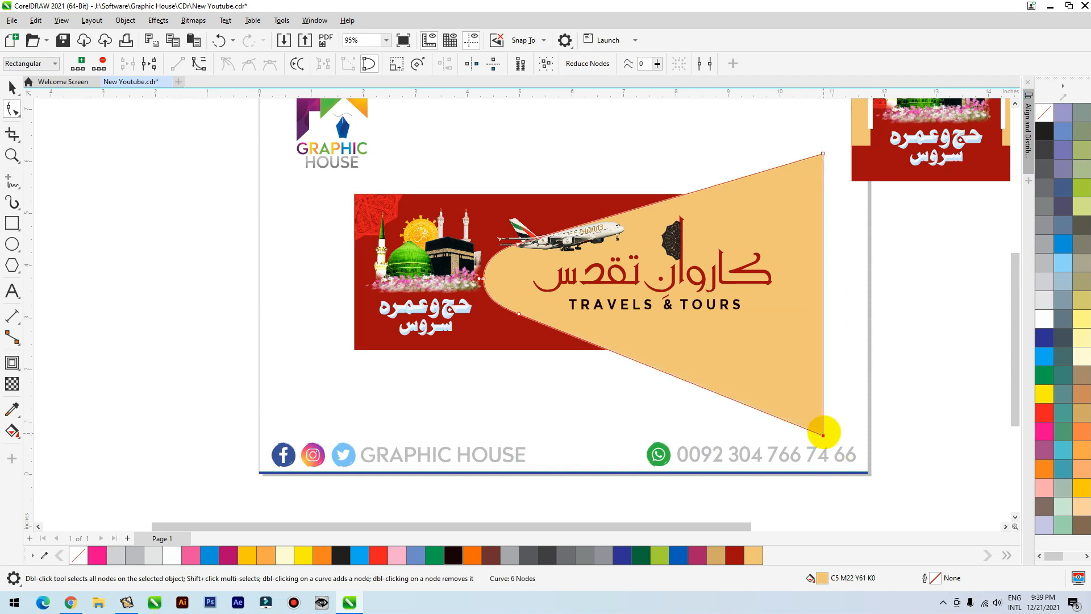
# Step: Duplicate the flared gold shape slightly to its right and fill the original underneath with red
pyautogui.press('space')
pyautogui.keyDown('shift'); pyautogui.click(632, 194); pyautogui.keyUp('shift')
pyautogui.press('c')
pyautogui.click(771, 196)
pyautogui.moveTo(770, 196)
pyautogui.mouseDown()
pyautogui.moveTo(771, 208)
pyautogui.moveTo(788, 199)
pyautogui.mouseUp()
pyautogui.click(493, 375)
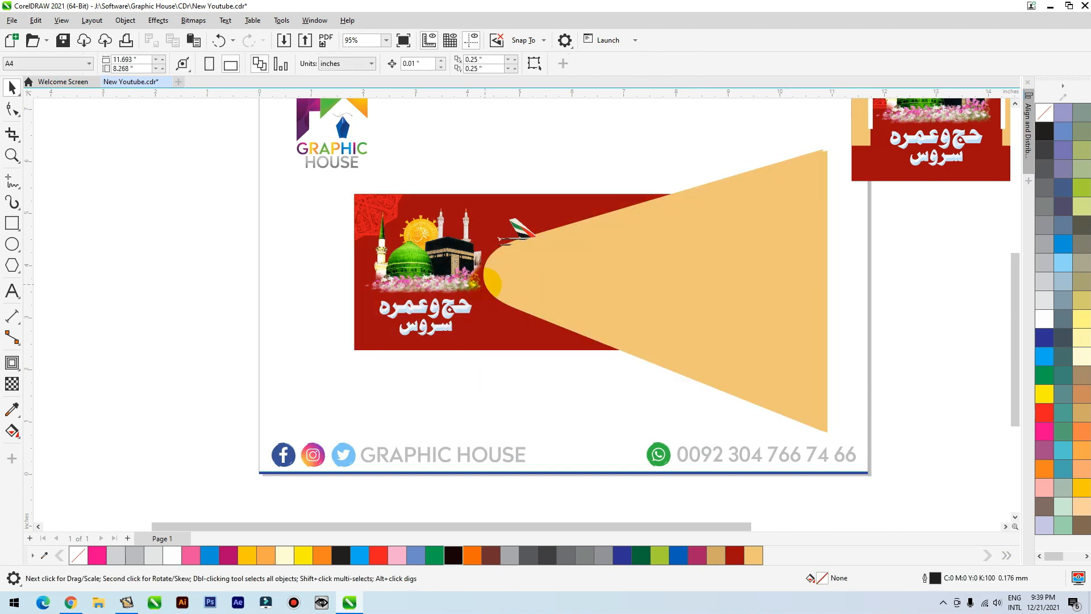
pyautogui.click(492, 282)
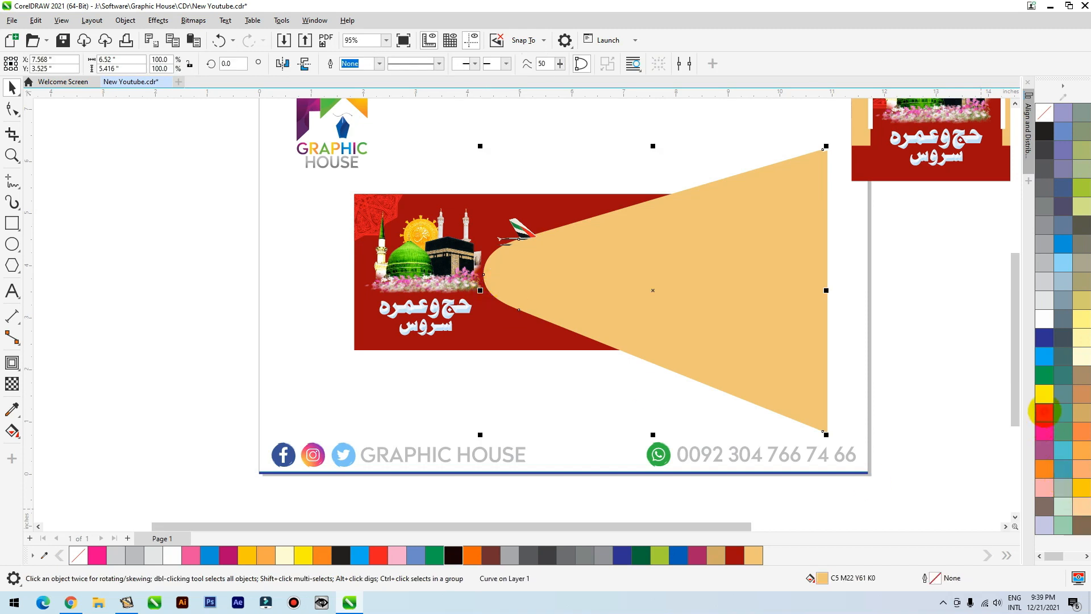
pyautogui.rightClick(1044, 412)
# Step: Bring the airplane, title texts and ornament to the front, and PowerClip both flared shapes into the red banner rectangle
pyautogui.moveTo(929, 379); pyautogui.dragTo(482, 132)
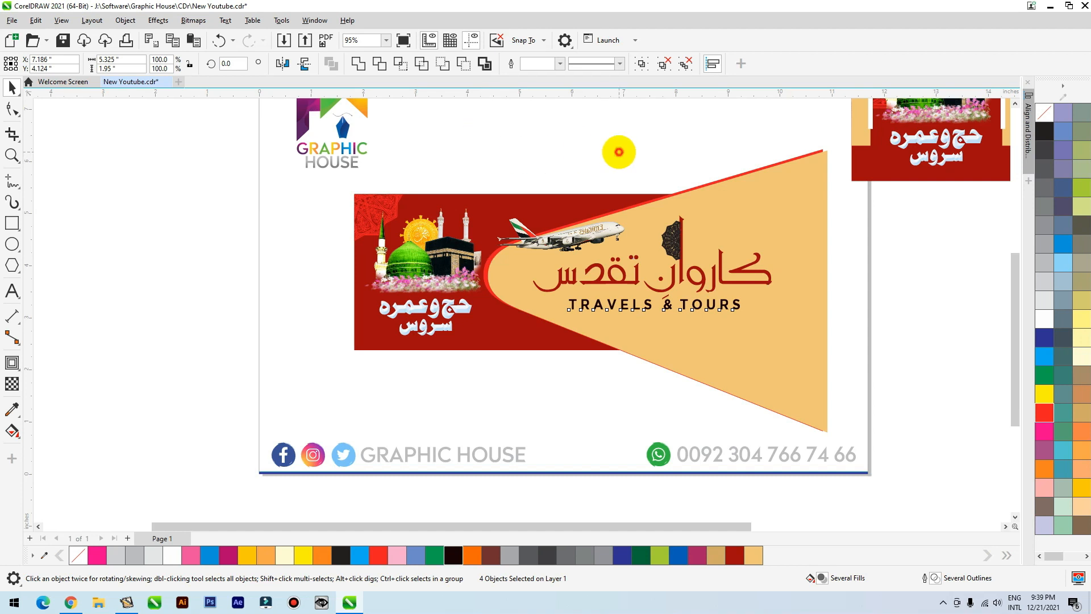
pyautogui.click(741, 175)
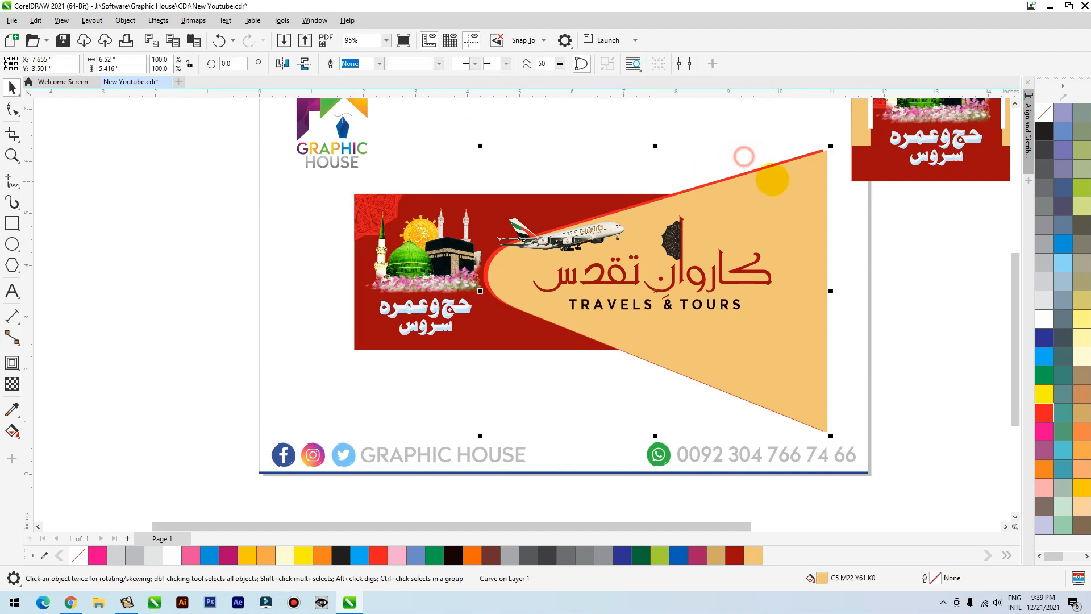
pyautogui.rightClick(769, 170)
pyautogui.click(824, 368)
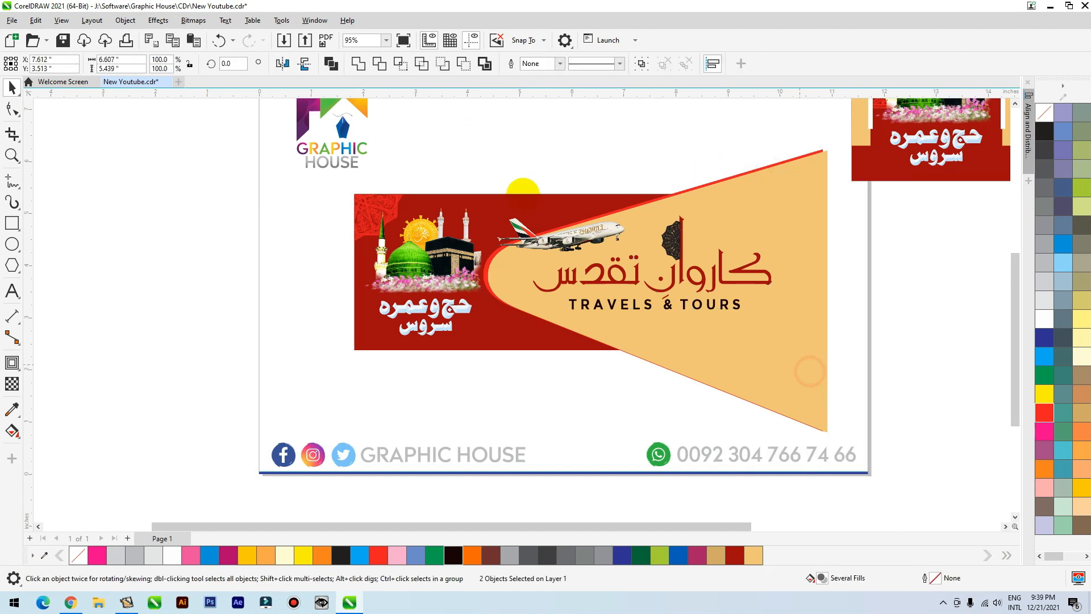
pyautogui.click(521, 193)
pyautogui.scroll(4, 524, 194)
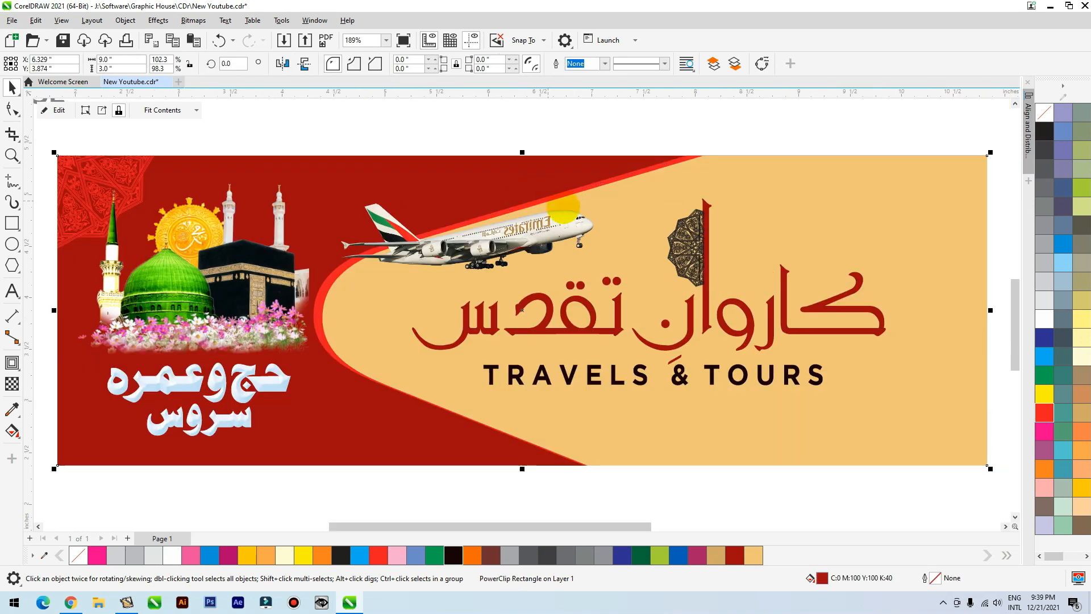
# Step: Move the Urdu title, its half-mandala and the TRAVELS & TOURS text right and enlarge them to about 4.85 by 1.91 inches
pyautogui.scroll(-1, 557, 225)
pyautogui.click(514, 228)
pyautogui.moveTo(962, 182); pyautogui.dragTo(422, 394)
pyautogui.press('Right')
pyautogui.press('Right')
pyautogui.press('Right')
pyautogui.press('Right')
pyautogui.press('Right')
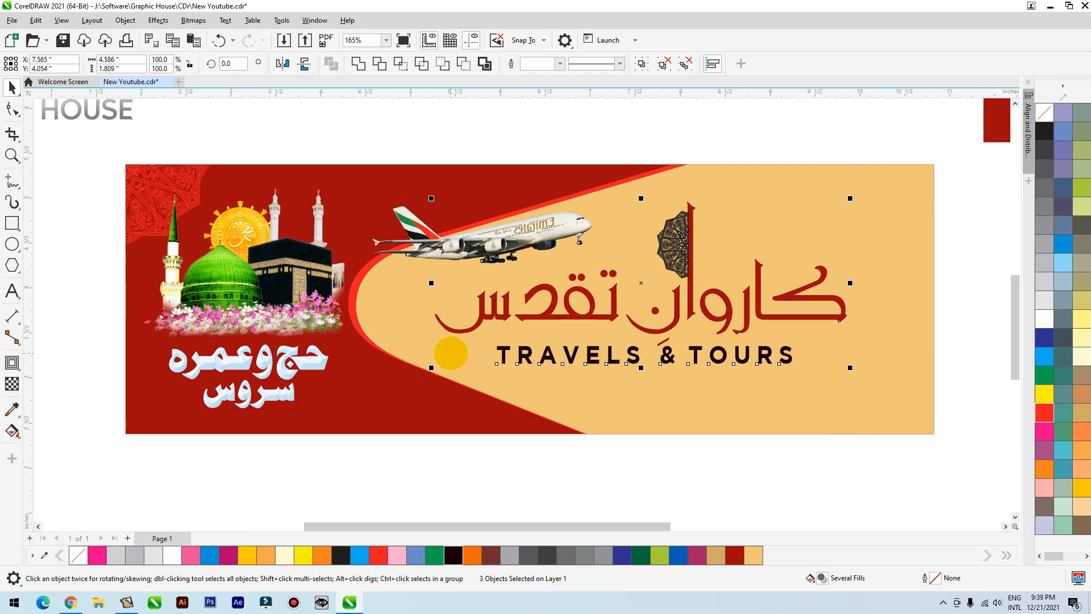
pyautogui.press('Right')
pyautogui.press('Right')
pyautogui.press('Right')
pyautogui.press('Right')
pyautogui.press('Right')
pyautogui.press('Right')
pyautogui.press('Right')
pyautogui.press('Right')
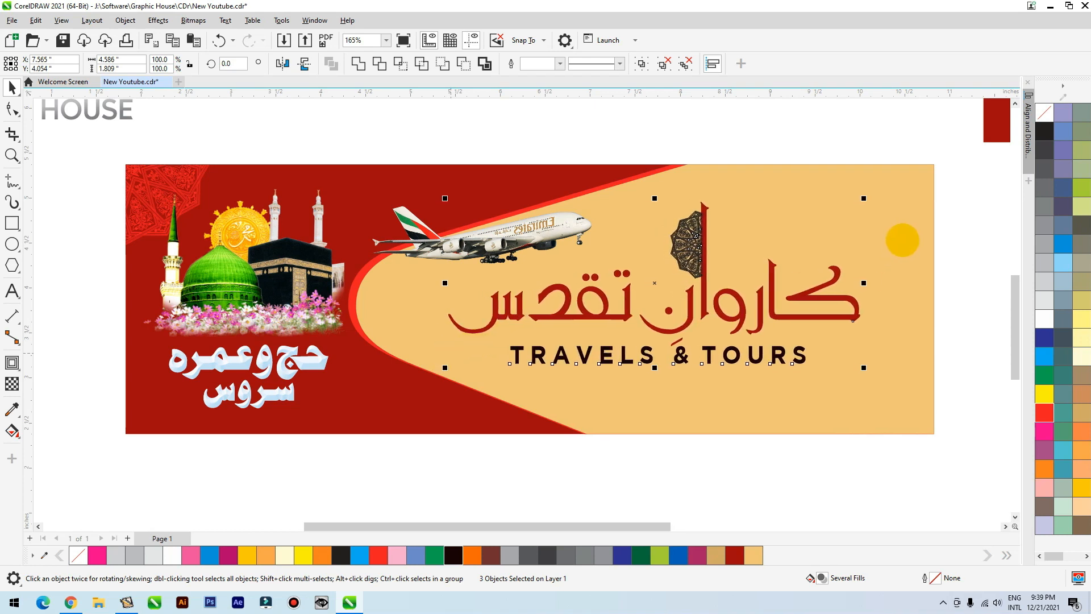
pyautogui.press('Right')
pyautogui.press('Right')
pyautogui.press('Right')
pyautogui.press('Right')
pyautogui.press('Right')
pyautogui.press('Right')
pyautogui.press('Right')
pyautogui.press('Right')
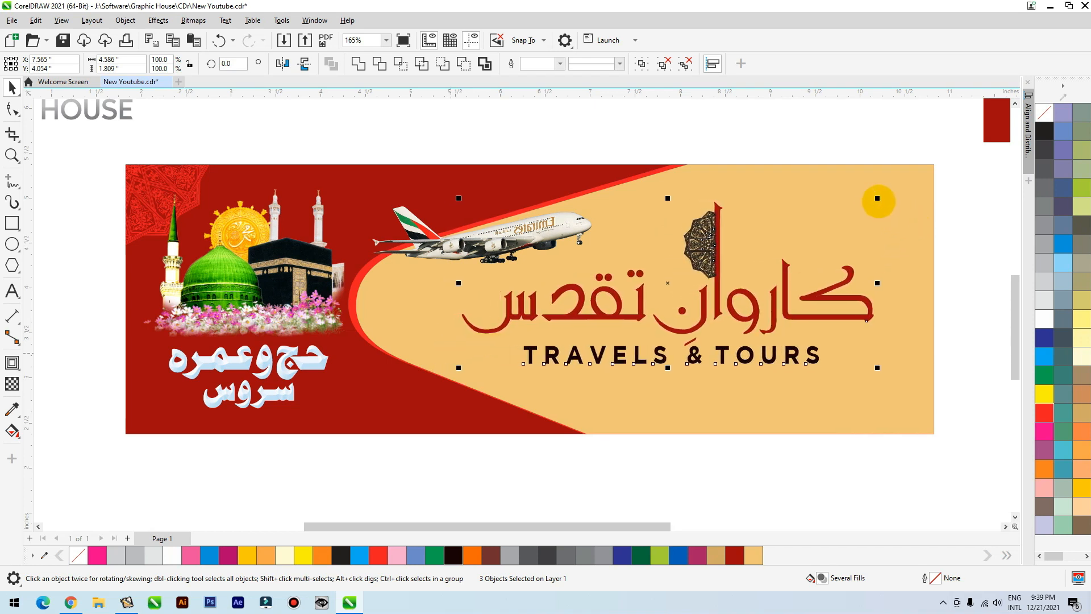
pyautogui.press('Right')
pyautogui.press('Right')
pyautogui.moveTo(887, 198); pyautogui.dragTo(897, 194)
pyautogui.moveTo(862, 321); pyautogui.dragTo(865, 319)
# Step: Enlarge the airplane to about 2.93 by 1.10 inches and reposition it across the curved red edge
pyautogui.click(543, 224)
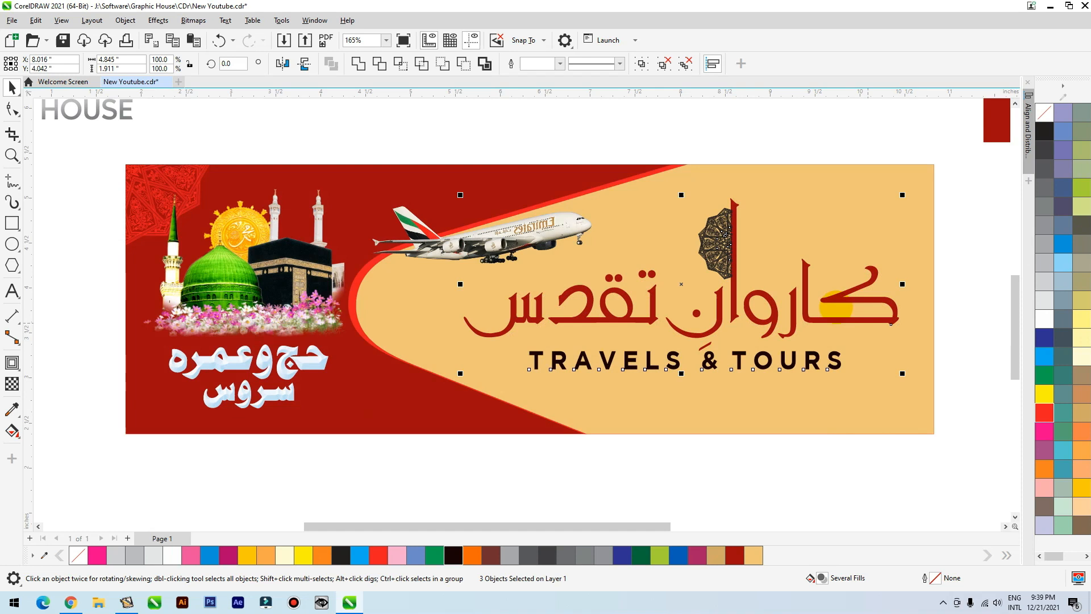
pyautogui.click(592, 198)
pyautogui.click(556, 218)
pyautogui.click(581, 213)
pyautogui.moveTo(599, 185); pyautogui.dragTo(616, 178)
pyautogui.moveTo(573, 231); pyautogui.dragTo(583, 226)
pyautogui.scroll(-1, 340, 284)
pyautogui.scroll(-2, 303, 263)
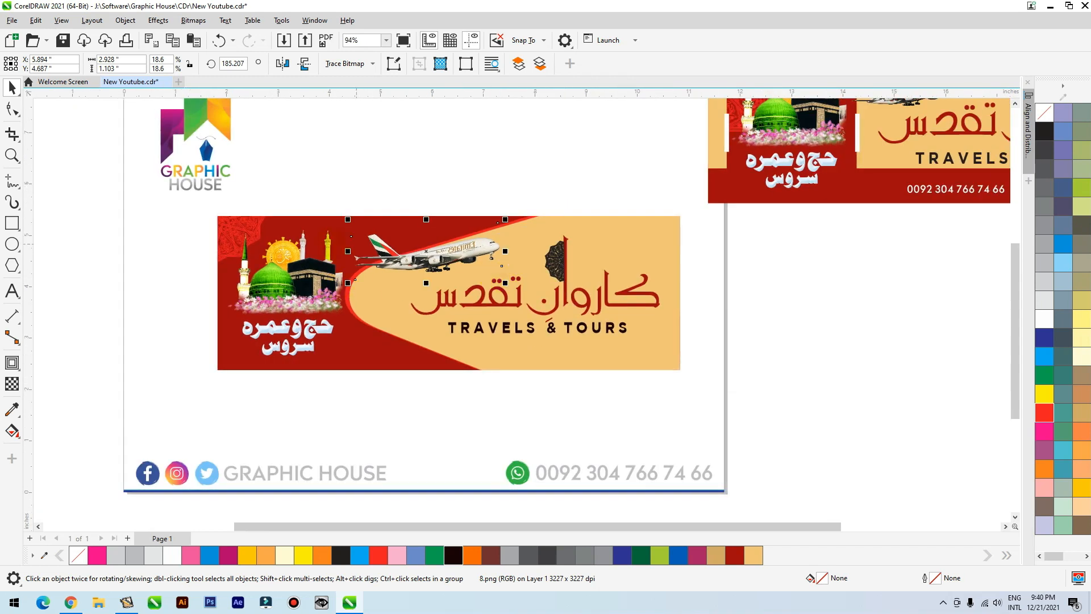
# Step: Place a copy of the half-mandala ornament at the banner's lower-right corner and color its outline dark gold
pyautogui.moveTo(543, 259); pyautogui.dragTo(711, 358)
pyautogui.rightClick(758, 554)
pyautogui.click(786, 301)
pyautogui.scroll(4, 706, 401)
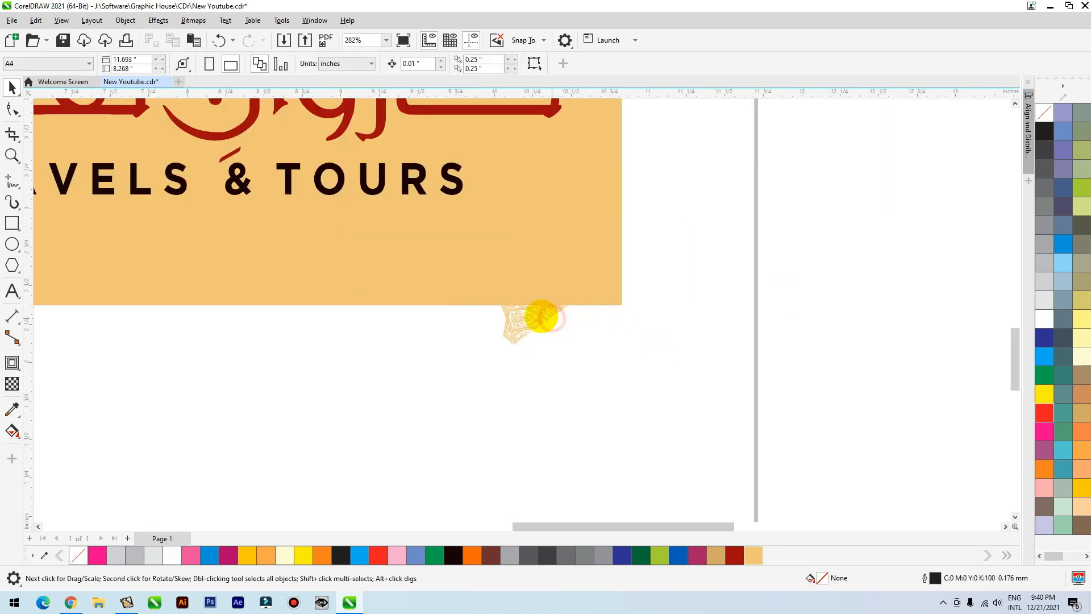
pyautogui.click(542, 317)
pyautogui.rightClick(714, 555)
pyautogui.scroll(-2, 606, 424)
# Step: Duplicate the gold ornament below and to its left, and give the copy a dark red C0 M100 Y100 K40 outline
pyautogui.click(597, 332)
pyautogui.moveTo(611, 308); pyautogui.dragTo(583, 341)
pyautogui.rightClick(548, 343)
pyautogui.rightClick(738, 559)
# Step: PowerClip the gold and dark red corner ornaments together into the banner rectangle
pyautogui.keyDown('shift'); pyautogui.click(642, 281); pyautogui.keyUp('shift')
pyautogui.hotkey('ctrl', '1')
pyautogui.click(609, 194)
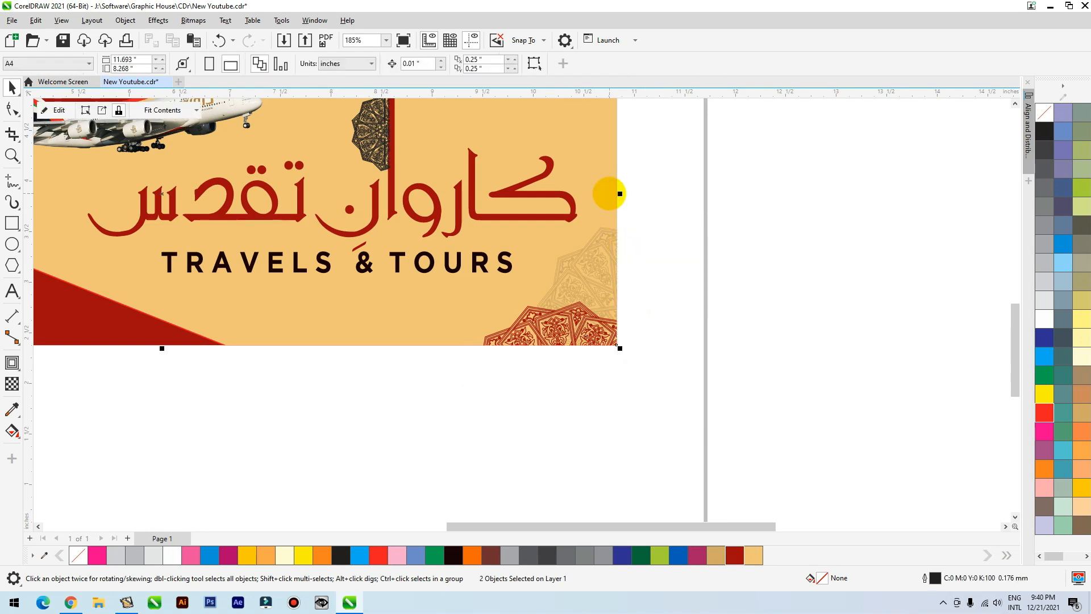
pyautogui.hotkey('shift', 'F2')
pyautogui.scroll(-1, 669, 239)
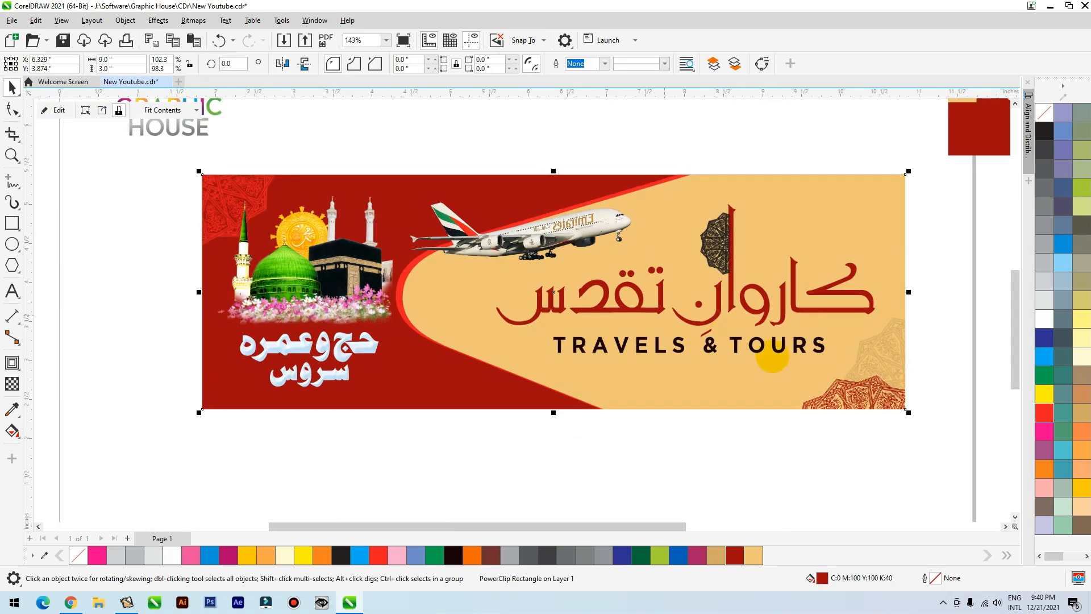
# Step: Within the banner's PowerClip contents, copy the two corner ornaments to the gold shape's rounded end, group them and mirror them horizontally
pyautogui.doubleClick(869, 408)
pyautogui.scroll(-2, 804, 365)
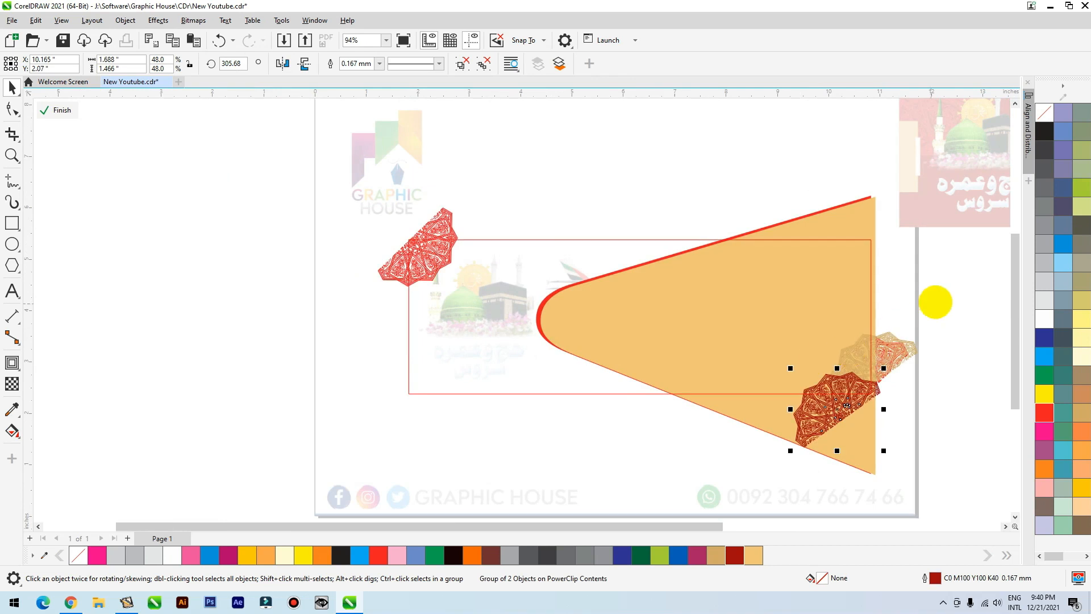
pyautogui.moveTo(821, 410); pyautogui.dragTo(569, 341)
pyautogui.rightClick(561, 319)
pyautogui.hotkey('ctrl', 'g')
pyautogui.click(283, 64)
pyautogui.click(652, 296)
pyautogui.moveTo(645, 298); pyautogui.dragTo(673, 321)
pyautogui.hotkey('ctrl', 'z')
# Step: PowerClip the mirrored ornament group inside the flared gold shape and finish editing the banner's contents
pyautogui.click(578, 326)
pyautogui.hotkey('ctrl', '1')
pyautogui.click(621, 296)
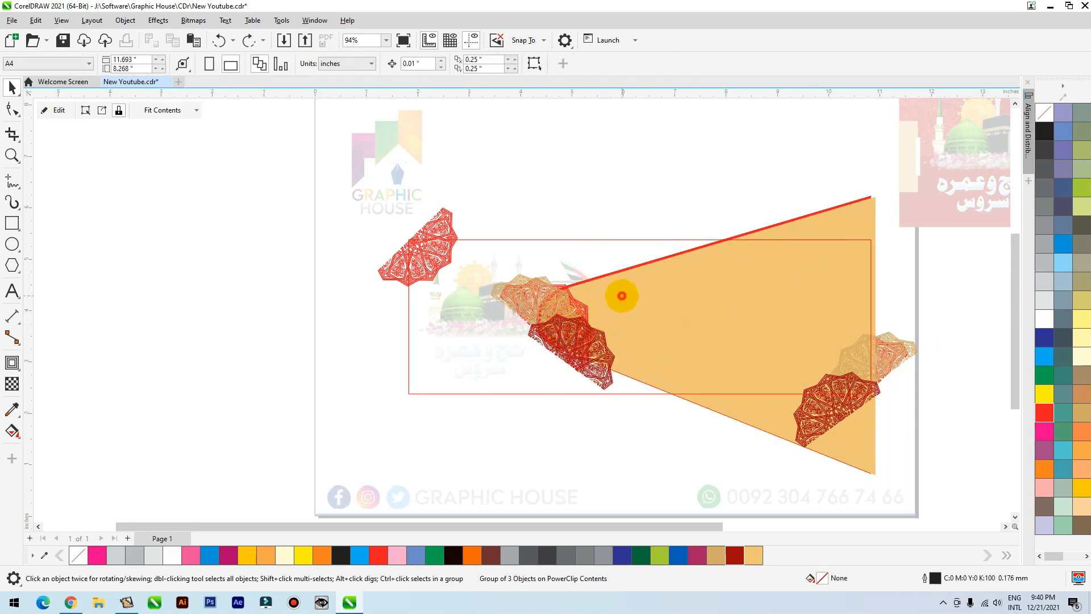
pyautogui.keyDown('ctrl'); pyautogui.click(656, 194); pyautogui.keyUp('ctrl')
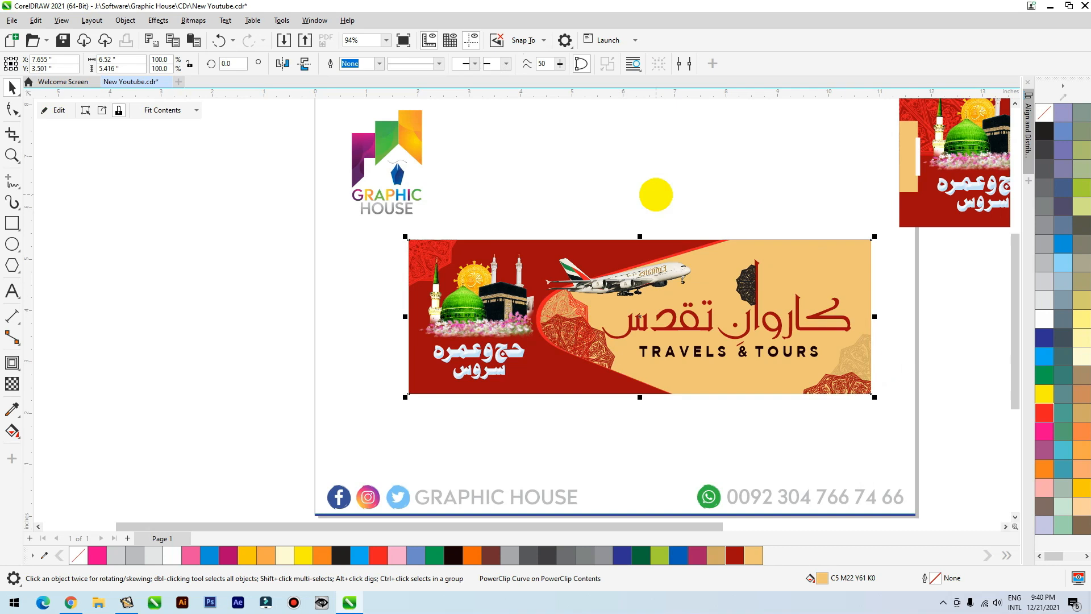
pyautogui.hotkey('shift', 'F2')
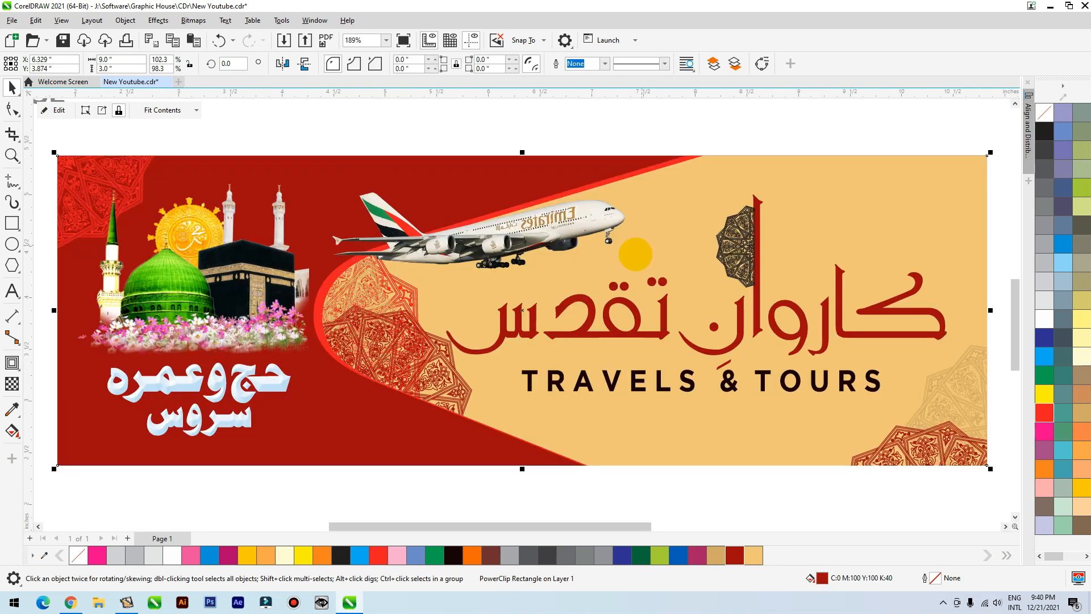
pyautogui.scroll(-4, 636, 254)
pyautogui.scroll(-1, 546, 394)
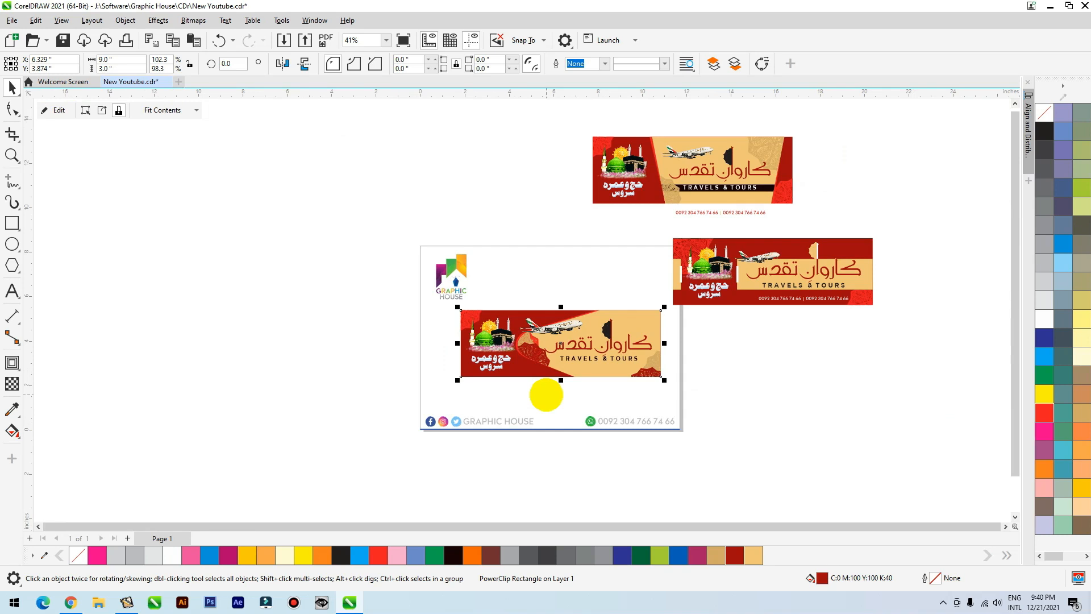
pyautogui.click(546, 394)
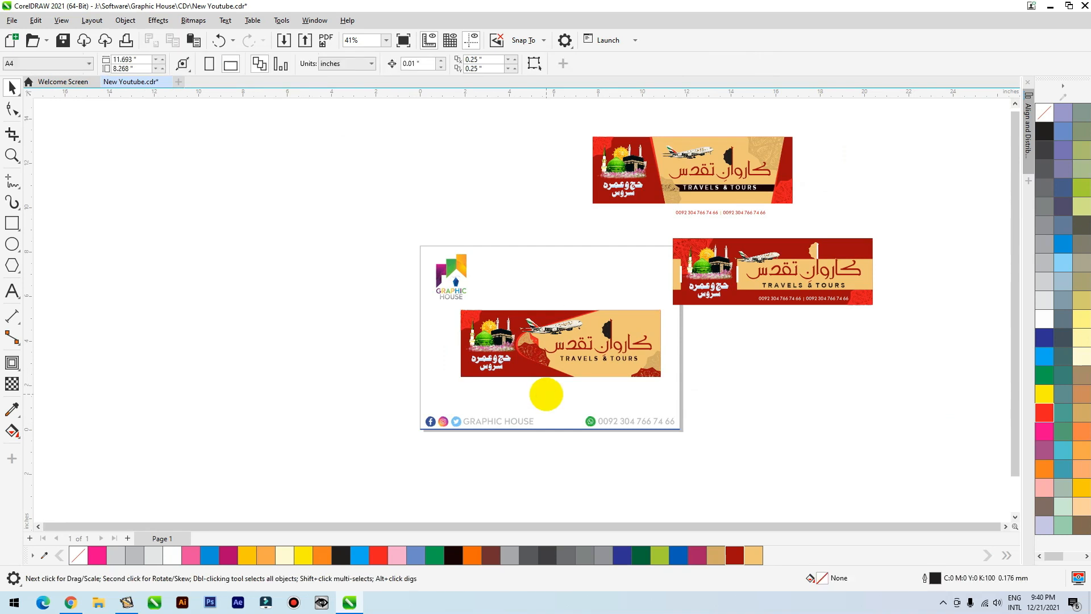
pyautogui.scroll(2, 546, 390)
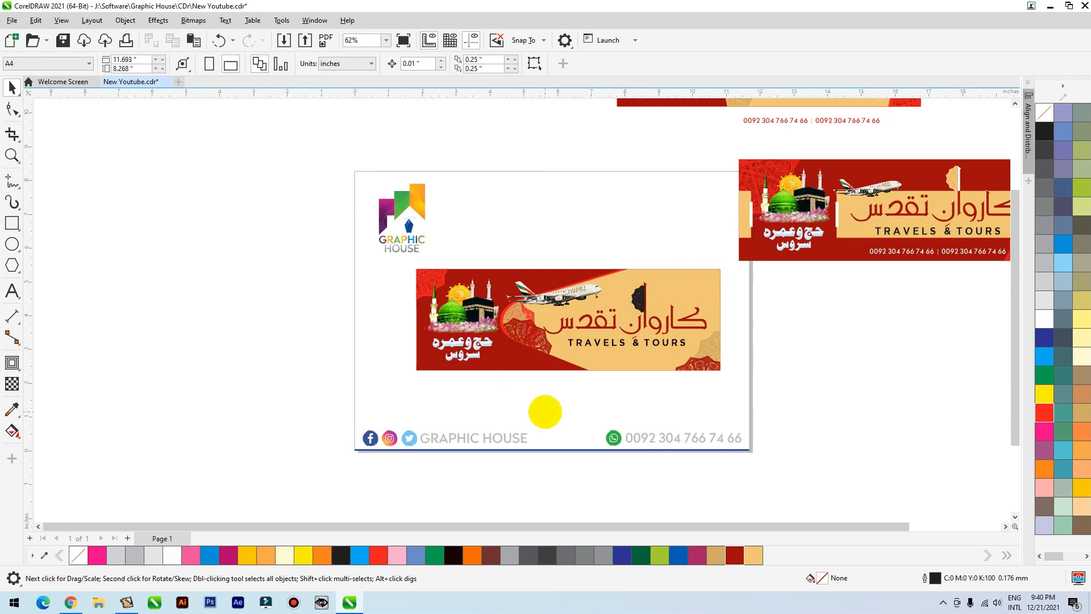
pyautogui.scroll(-1, 545, 412)
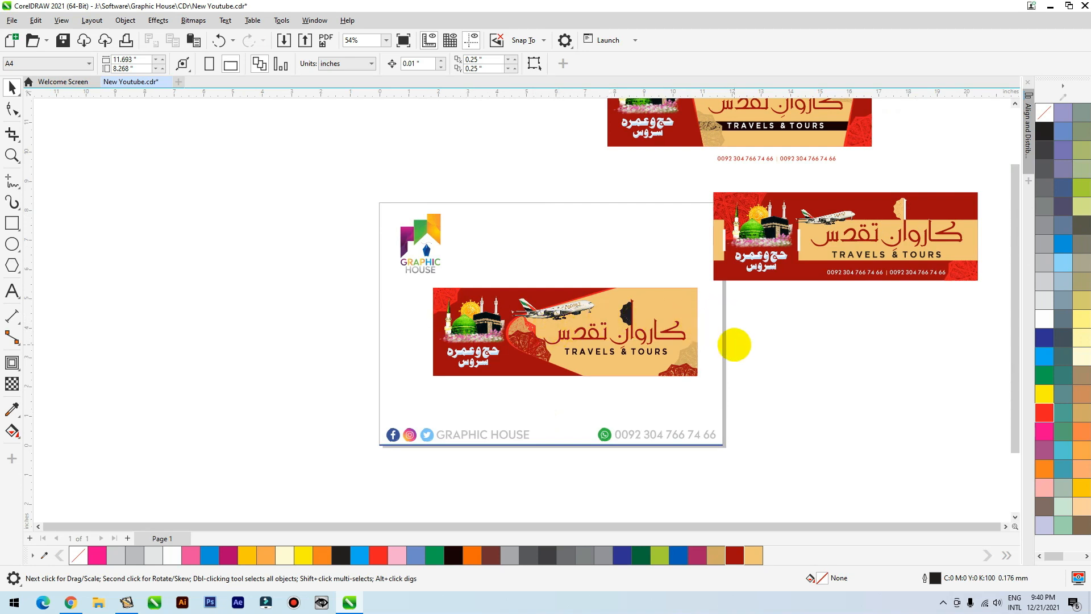
pyautogui.scroll(-1, 557, 407)
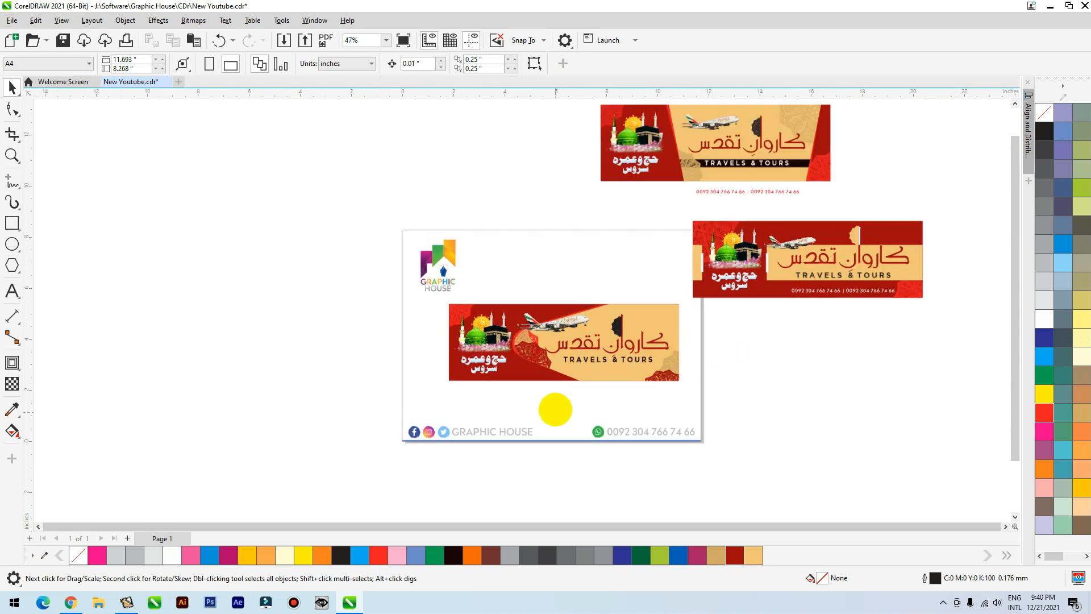